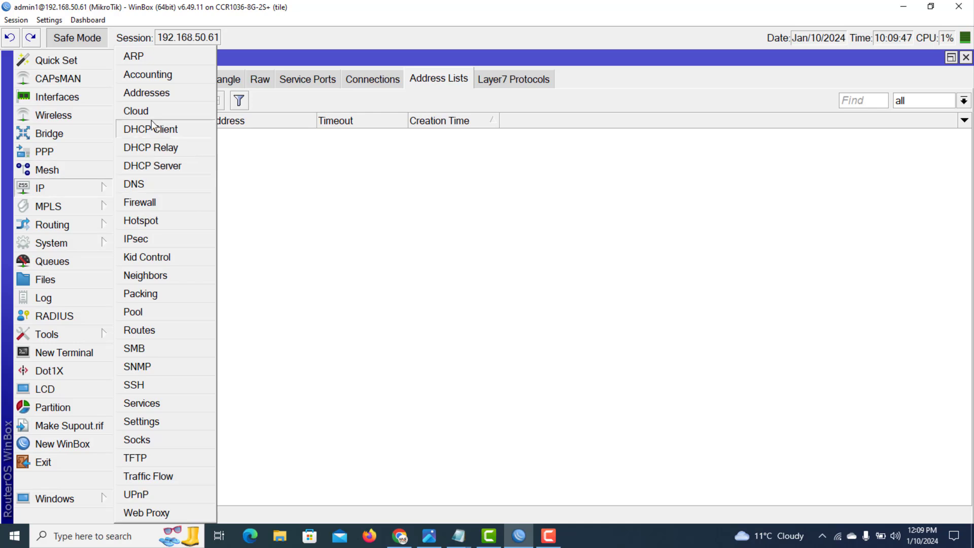
Step: Copy the router's public address from the IP Cloud settings and close them without changes
drag(744, 206, 625, 223)
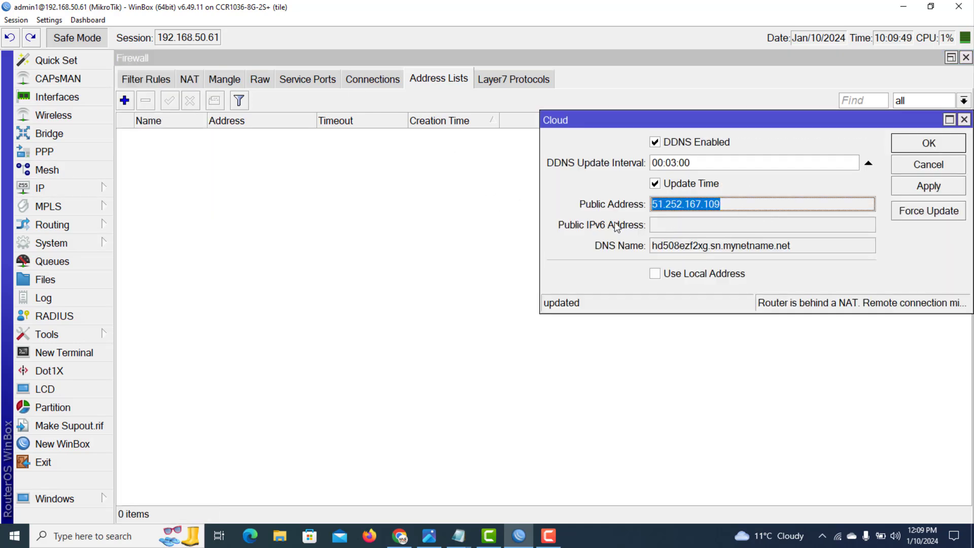
right_click(670, 203)
click(731, 212)
click(929, 164)
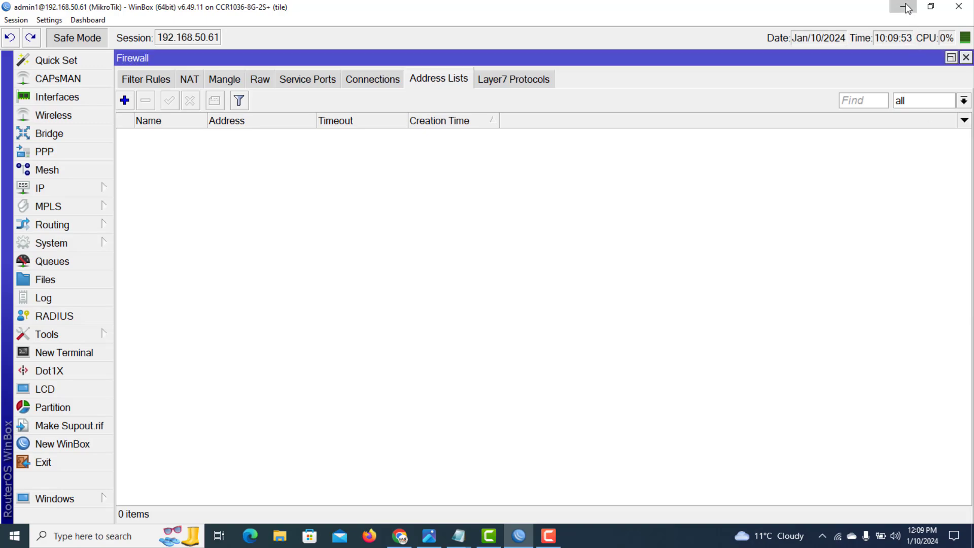
Step: Switch to the IP Address Lookup page in Chrome and highlight the detected public IP address
click(903, 6)
click(390, 544)
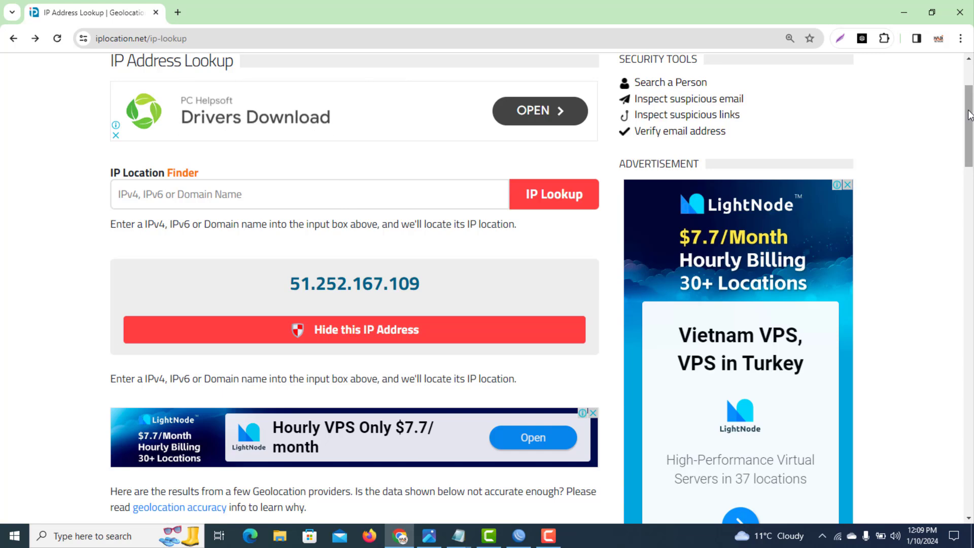
scroll(968, 98, up, 2)
scroll(967, 98, down, 3)
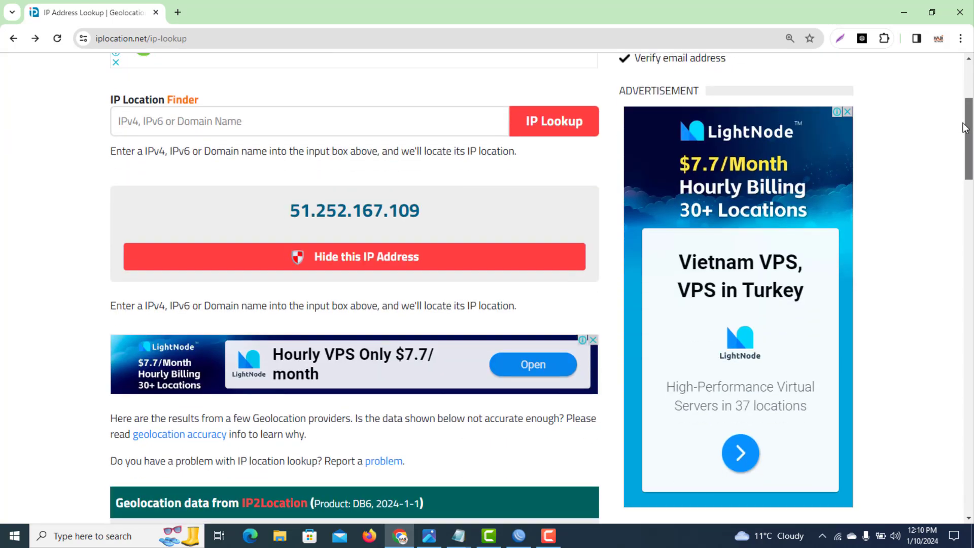
drag(435, 219, 285, 218)
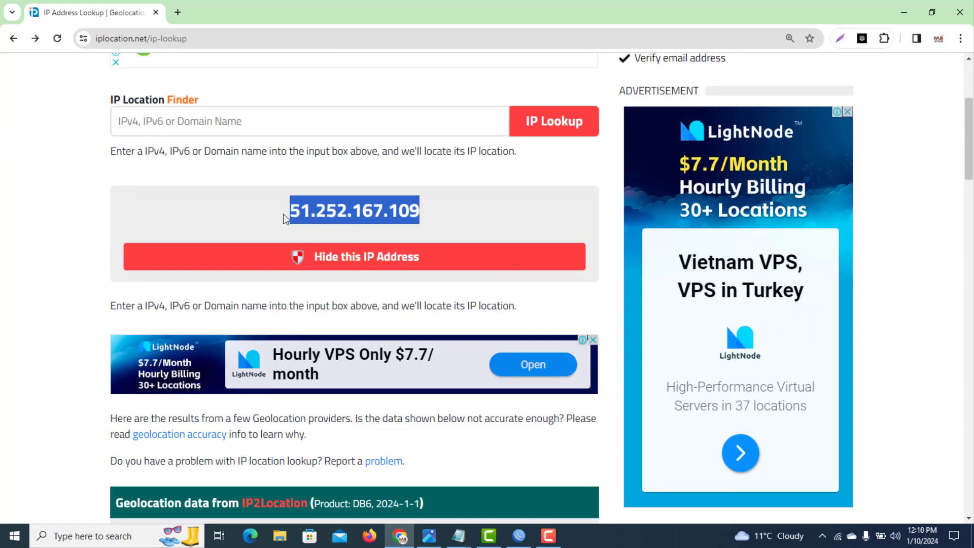
Step: Switch back to WinBox, check the public address in the IP Cloud settings again and close them
click(518, 536)
click(87, 188)
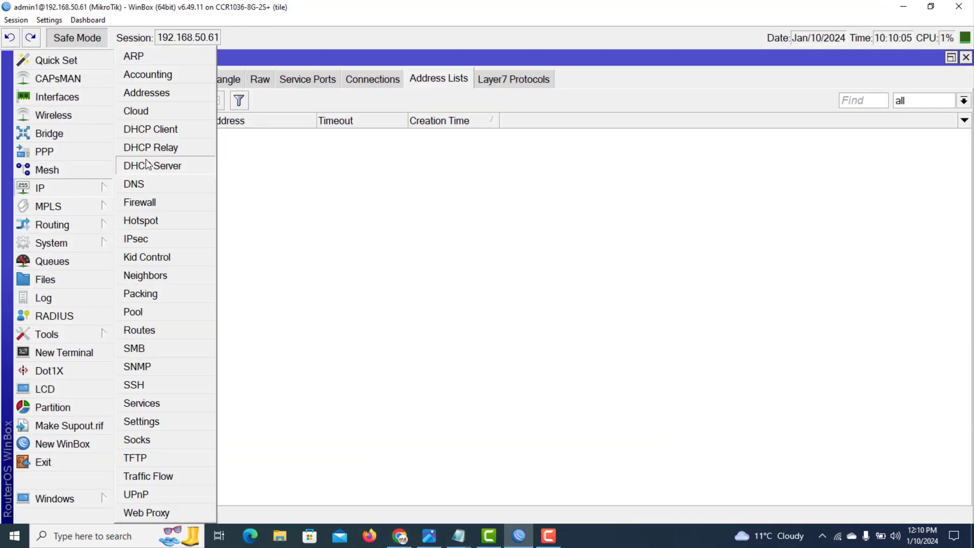
click(147, 116)
double_click(658, 205)
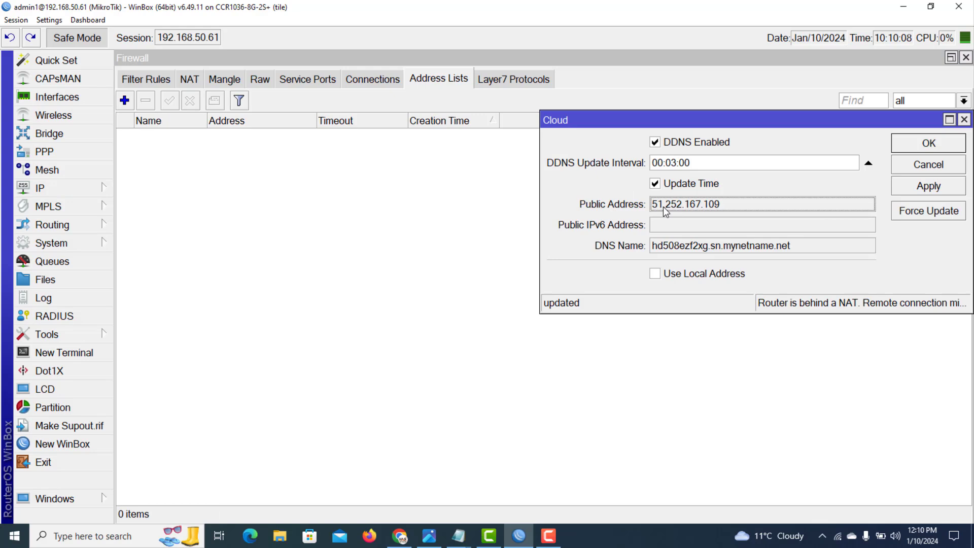
double_click(712, 205)
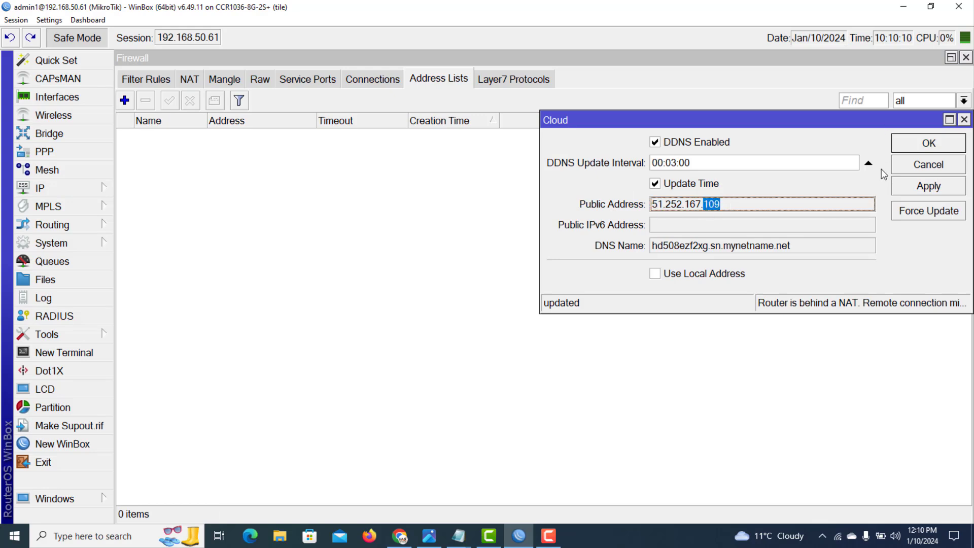
click(902, 168)
Step: Switch to the IP lookup page in Chrome and examine the IP address, country and region in the IP2Location geolocation data
key(alt+Tab)
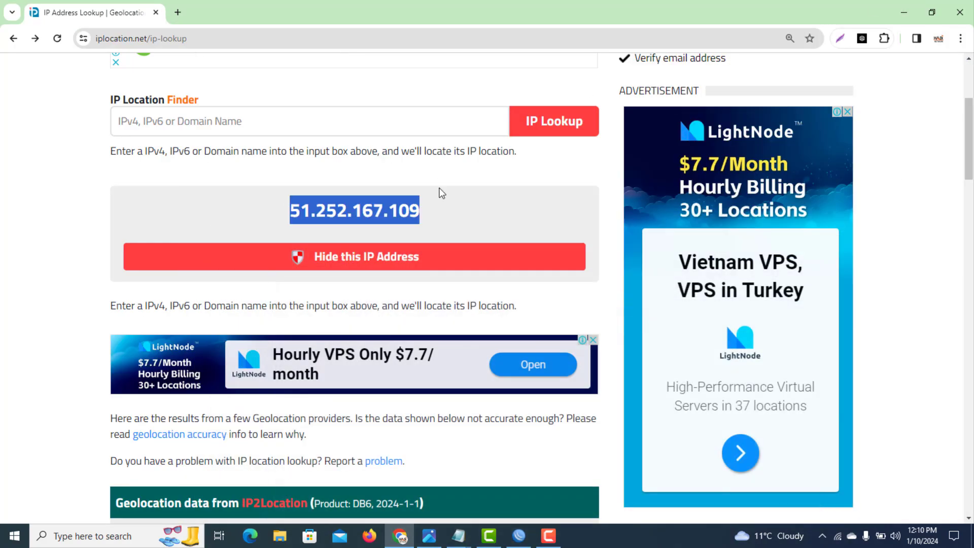
drag(969, 155, 969, 194)
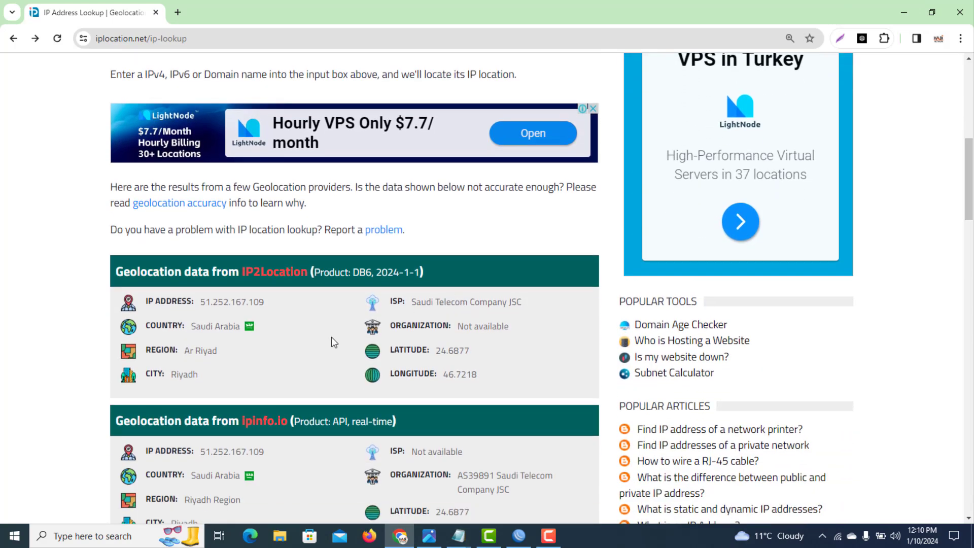
drag(239, 331, 183, 355)
click(266, 303)
drag(265, 303, 204, 306)
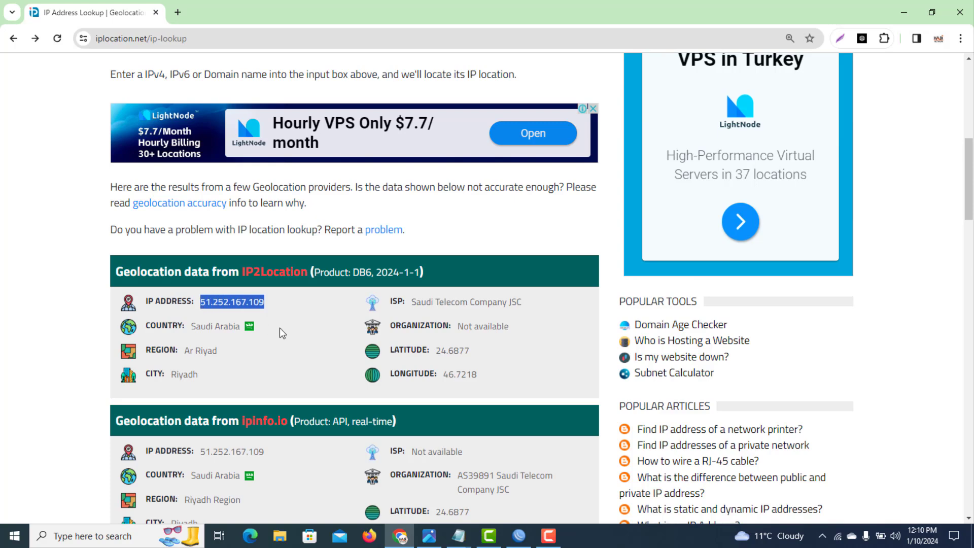
Step: Highlight the ISP name and the IP address in the IP2Location results to relate the provider to the public address
drag(523, 306, 413, 308)
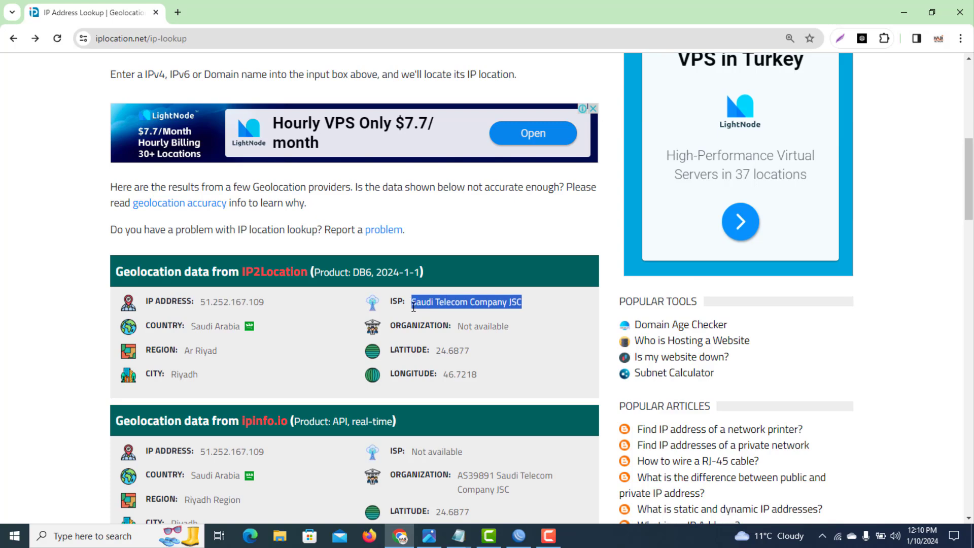
click(541, 313)
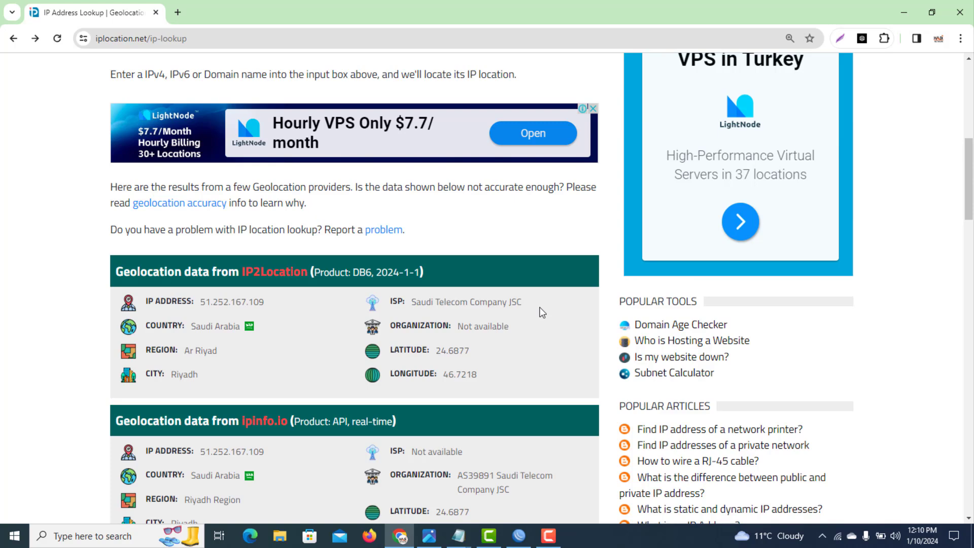
drag(538, 307, 414, 307)
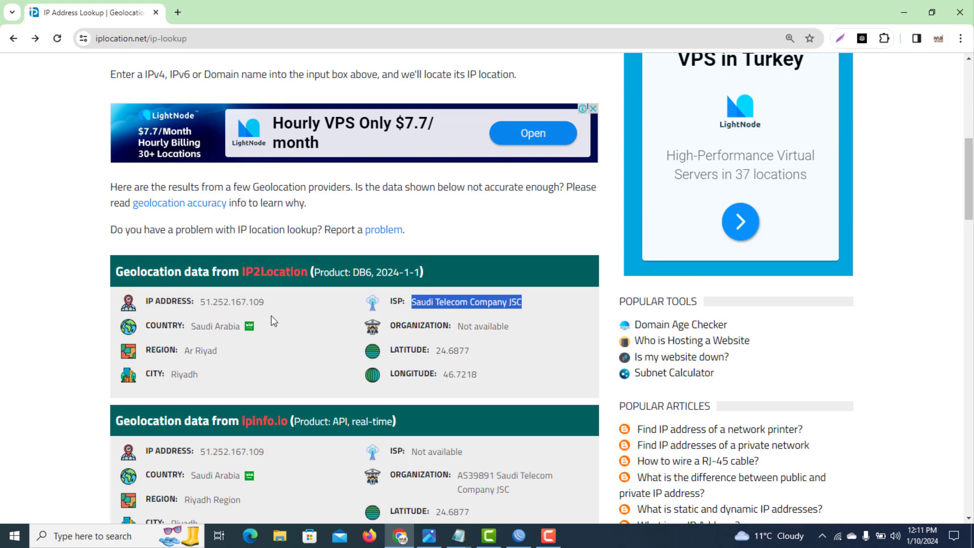
drag(265, 305, 202, 303)
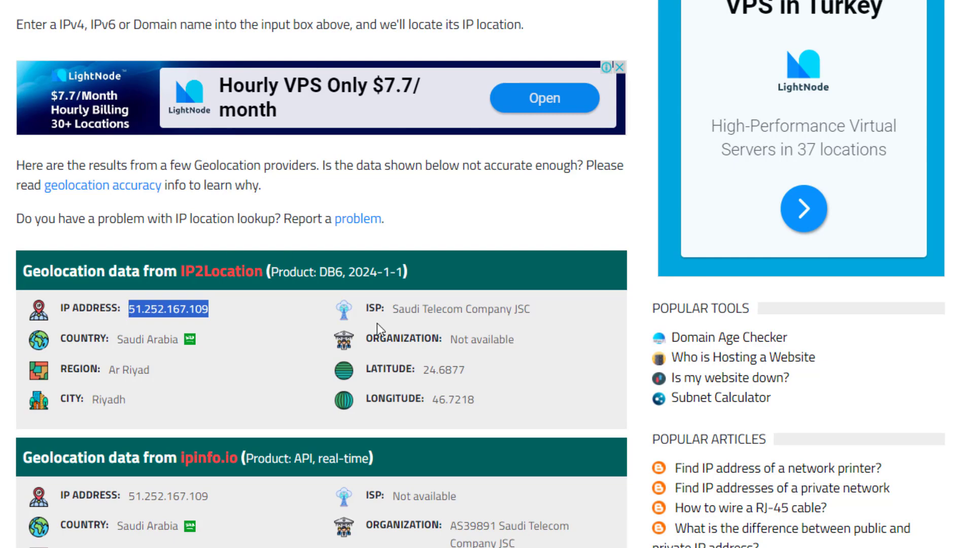
click(219, 317)
drag(220, 317, 130, 314)
click(282, 311)
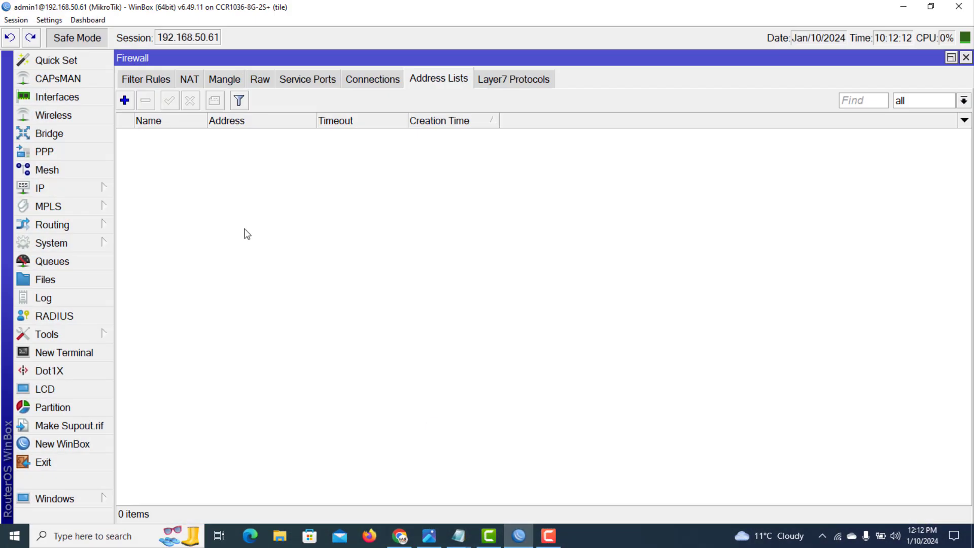
Step: View the traffic statistics of the ether1 interface in WinBox and highlight its receive rate
click(63, 100)
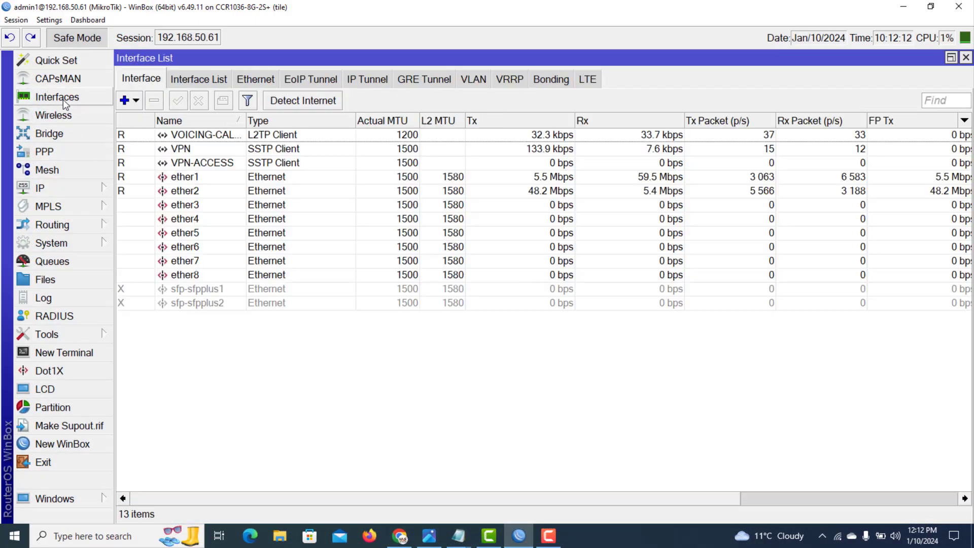
click(198, 177)
double_click(198, 178)
click(591, 123)
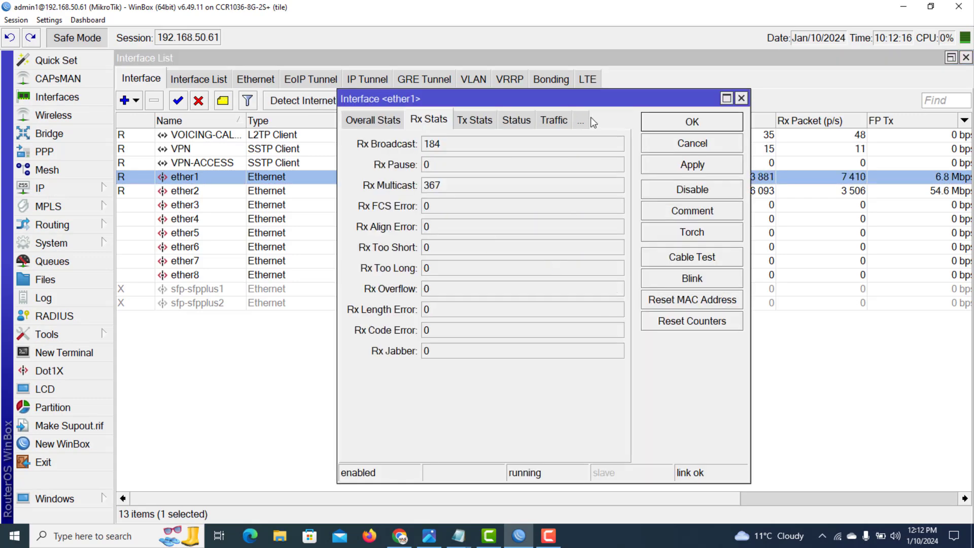
click(558, 125)
drag(589, 147, 537, 157)
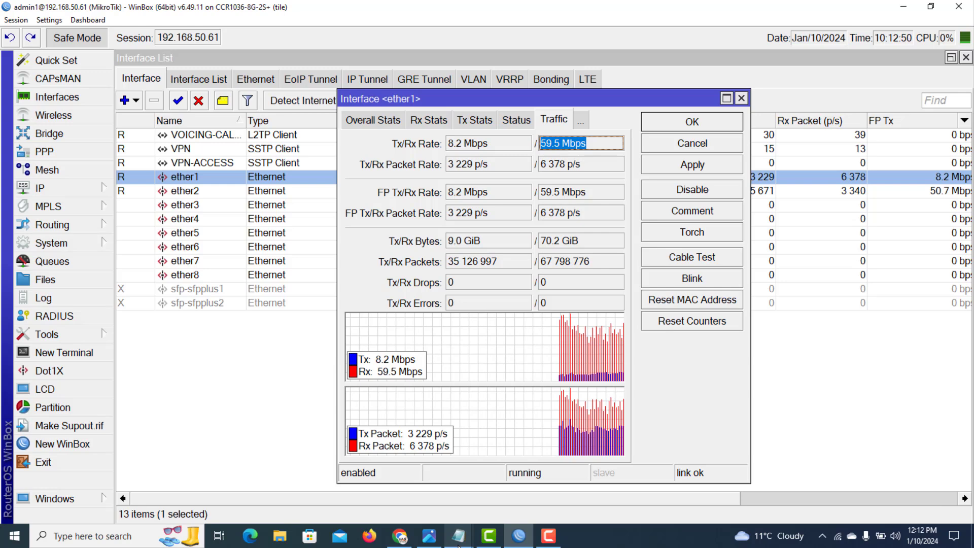
Step: Switch to the tiktok_Raw_Rules notes in Notepad and go through the VPN types: PPTP, L2TP, SSTP, WireGuard, OpenVPN and others
mouse_move(458, 535)
click(521, 489)
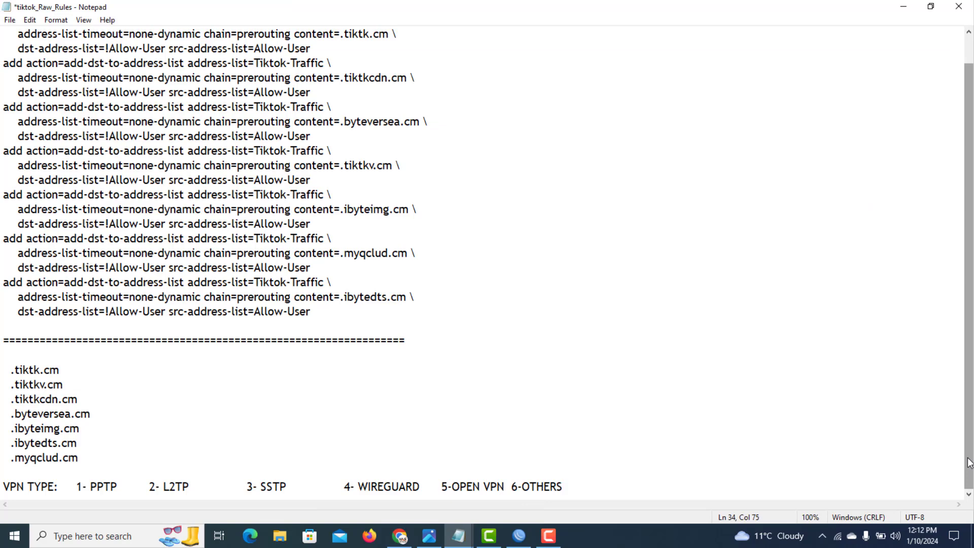
drag(58, 487, 2, 487)
double_click(115, 488)
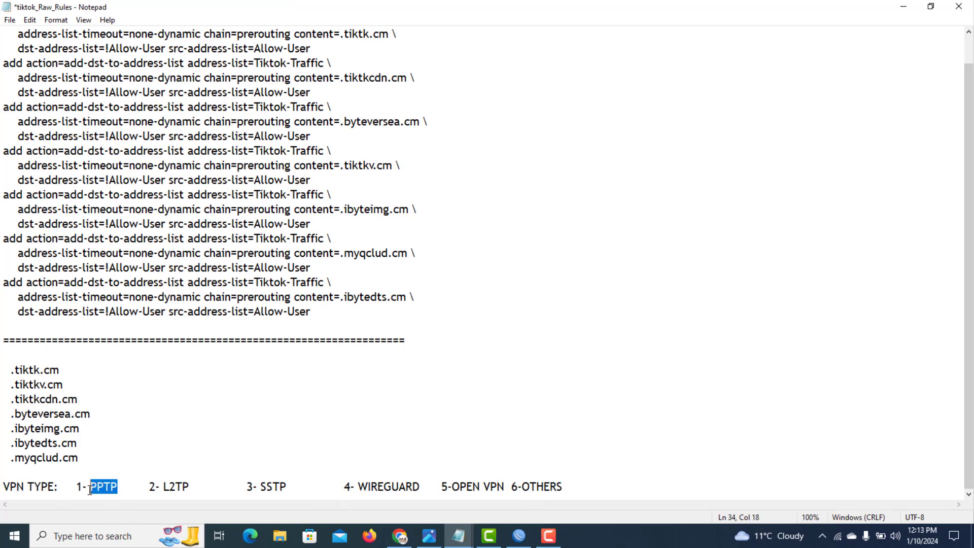
drag(191, 487, 163, 487)
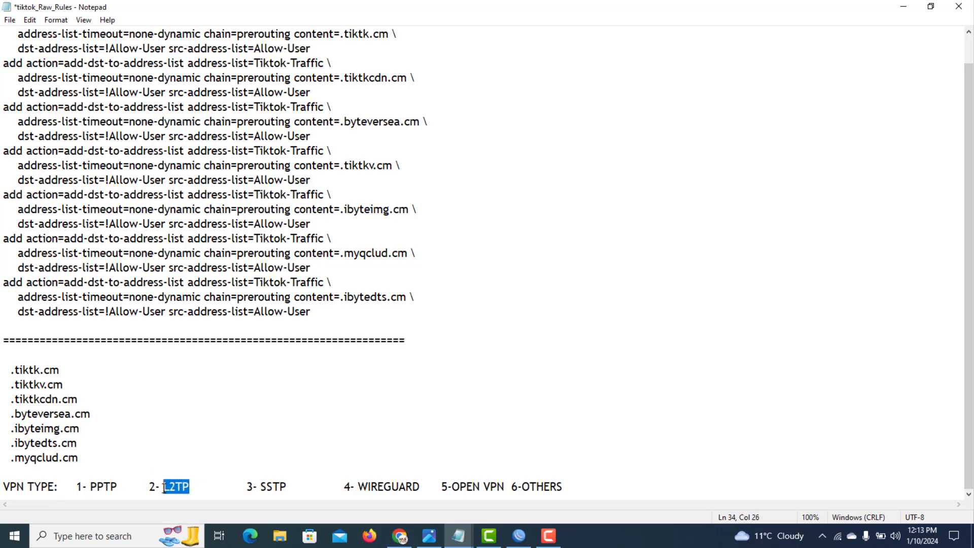
drag(295, 486, 247, 486)
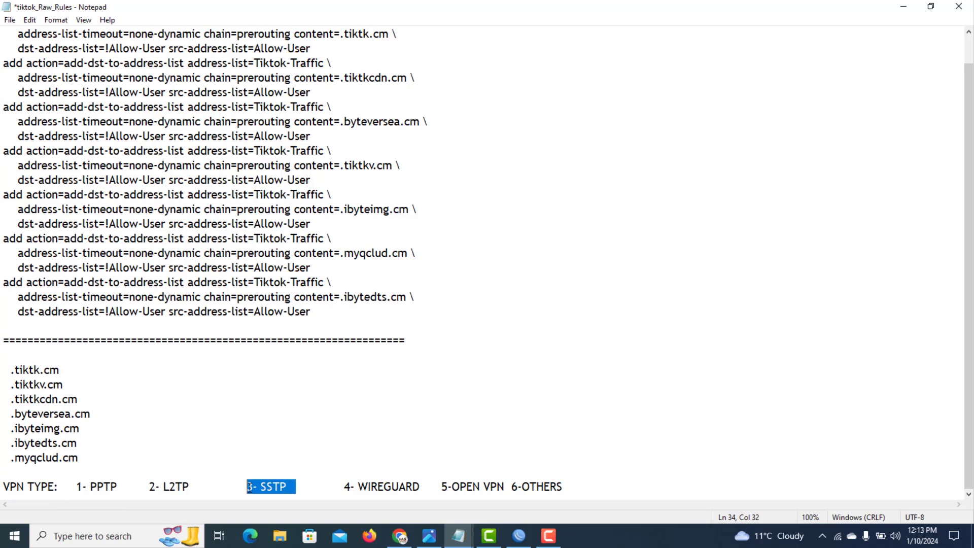
click(423, 487)
drag(424, 487, 345, 487)
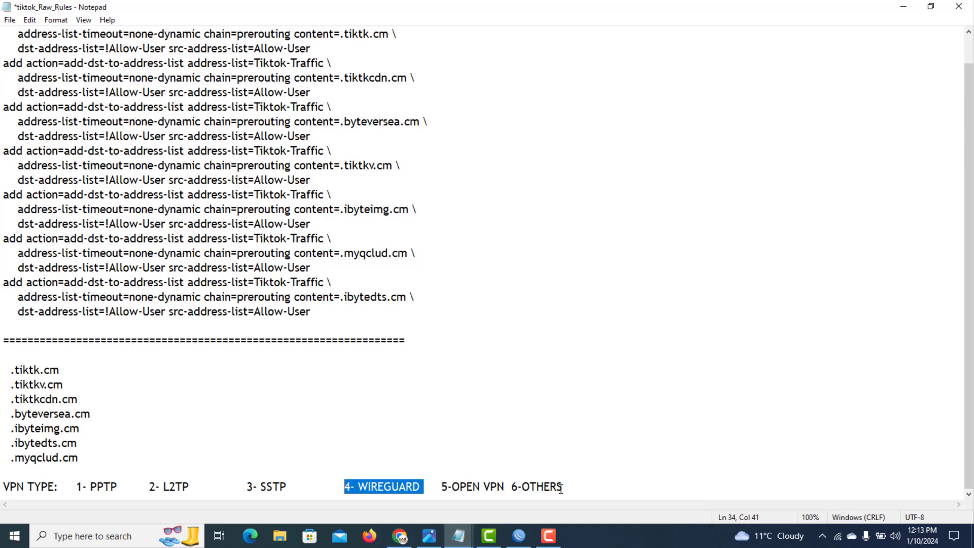
drag(509, 487, 467, 487)
drag(563, 487, 522, 487)
Step: Switch to WinBox and inspect the PPTP, SSTP, L2TP and OVPN server settings in PPP, cancelling each dialog and closing PPP
click(519, 535)
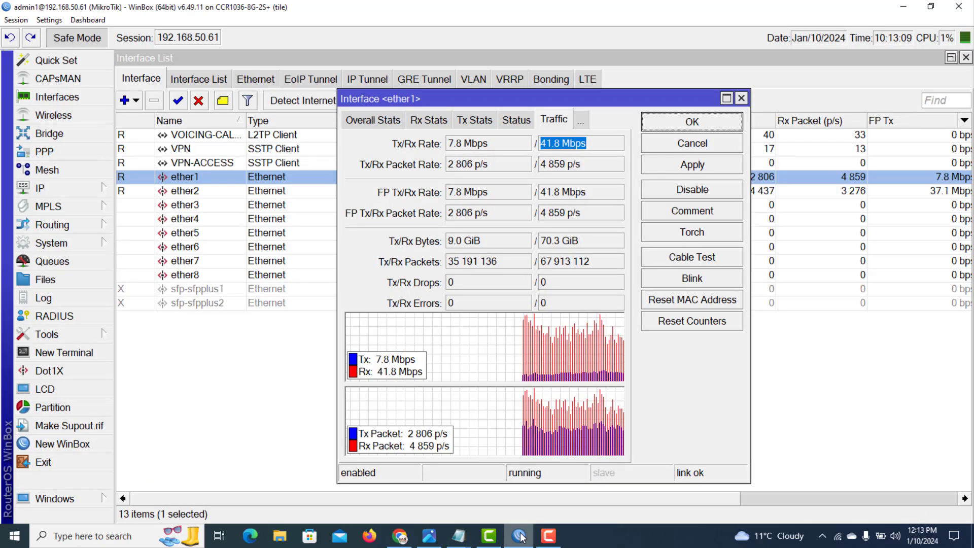
click(92, 152)
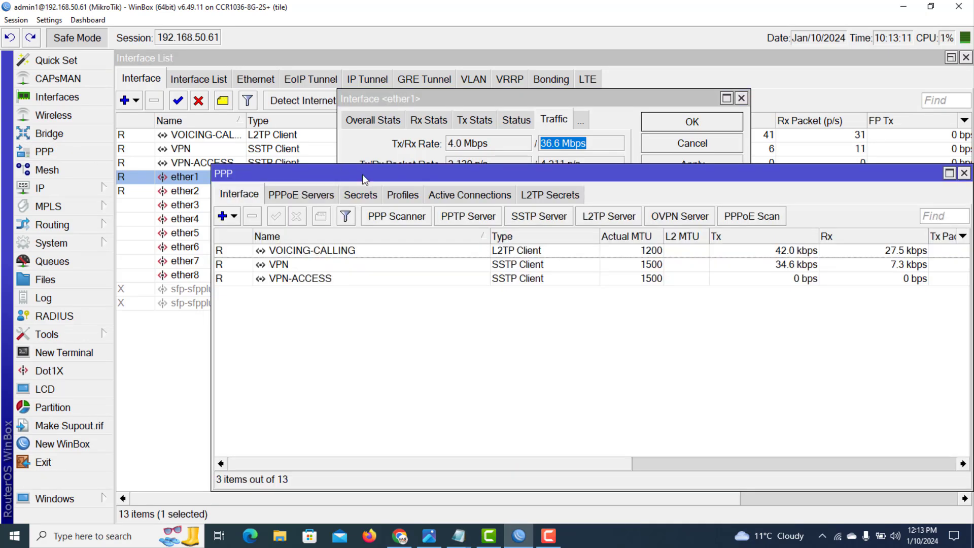
click(452, 221)
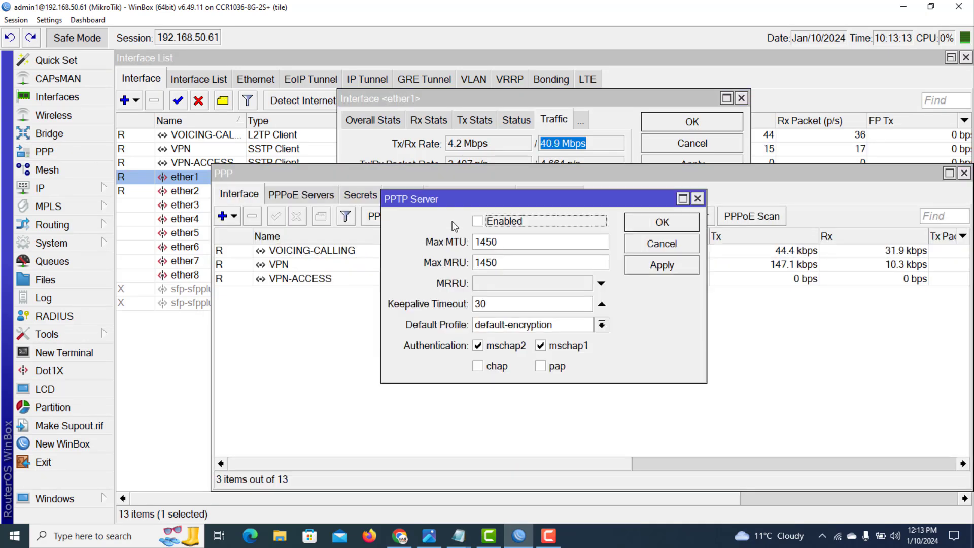
click(643, 244)
click(539, 218)
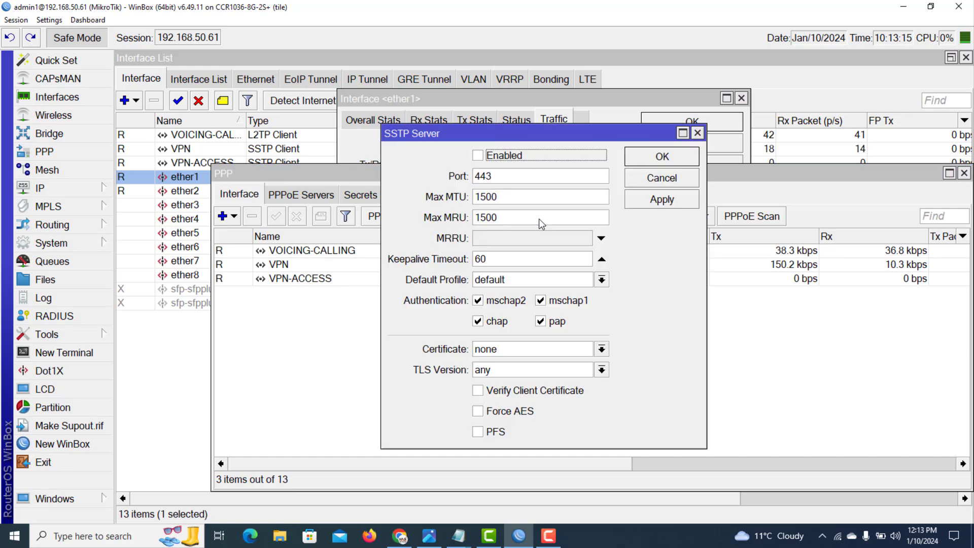
click(661, 184)
click(620, 217)
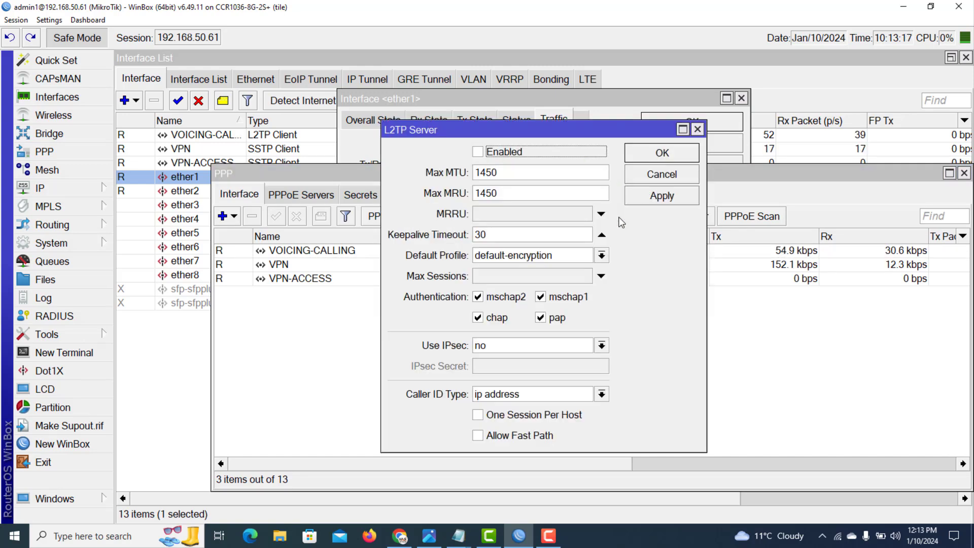
click(661, 174)
click(680, 217)
click(675, 168)
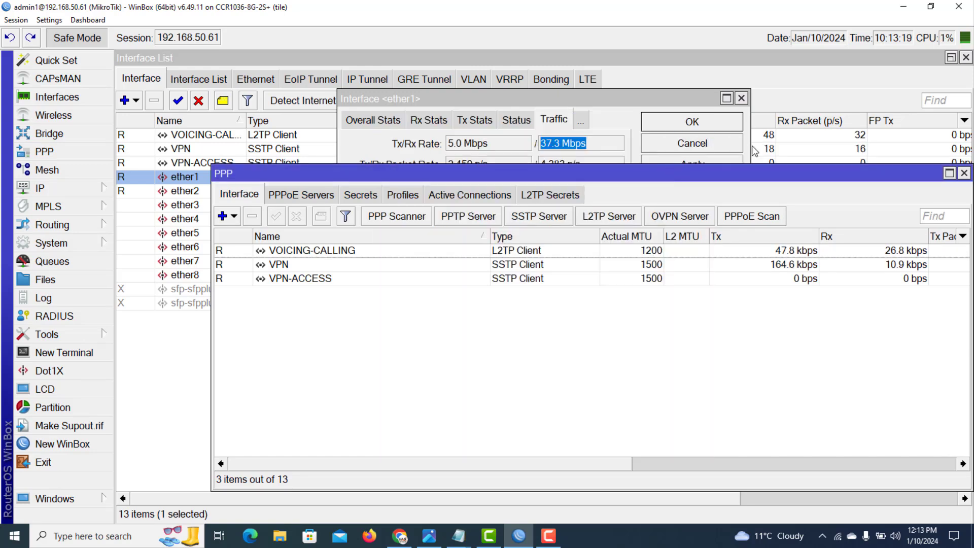
click(964, 173)
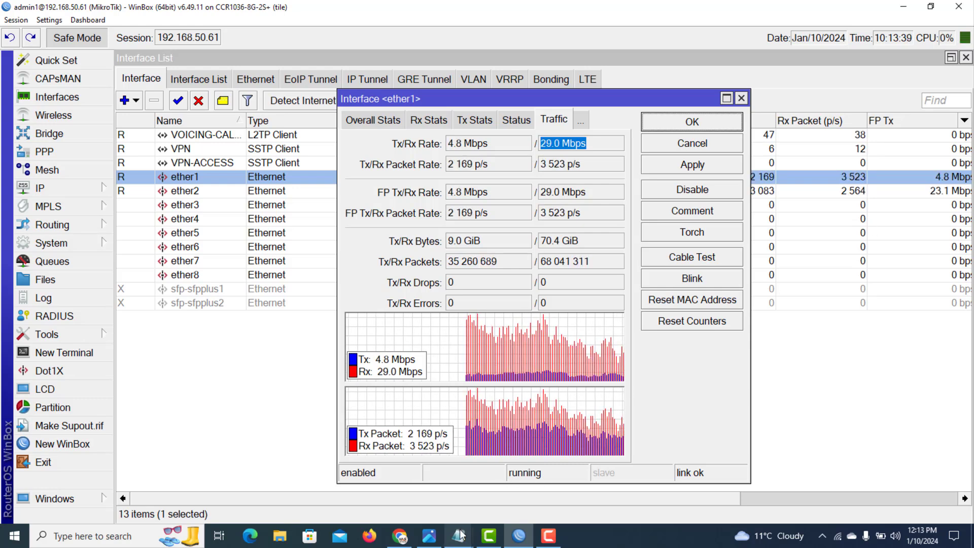
Step: Return to the Notepad notes and highlight the VPN type line, then its PPTP and WireGuard entries
mouse_move(461, 534)
click(513, 504)
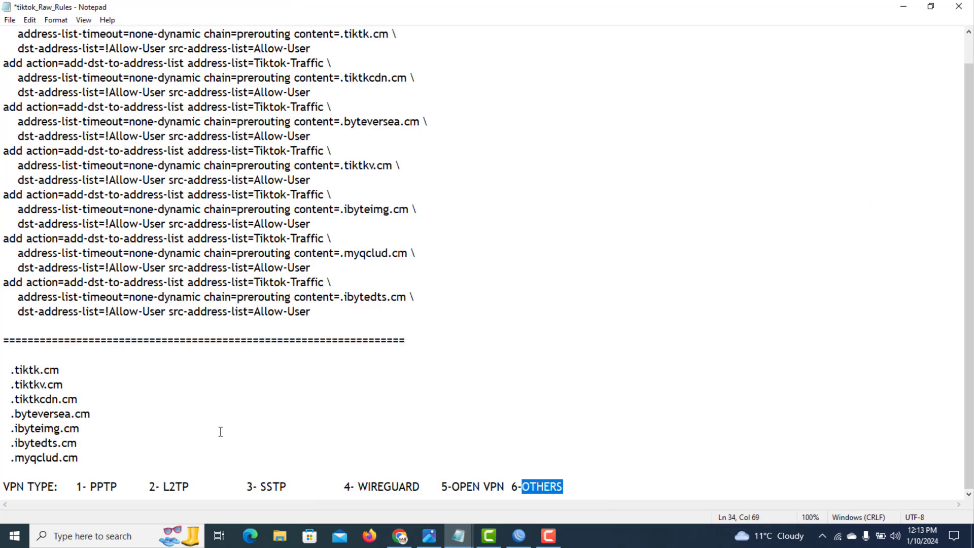
drag(118, 488, 91, 487)
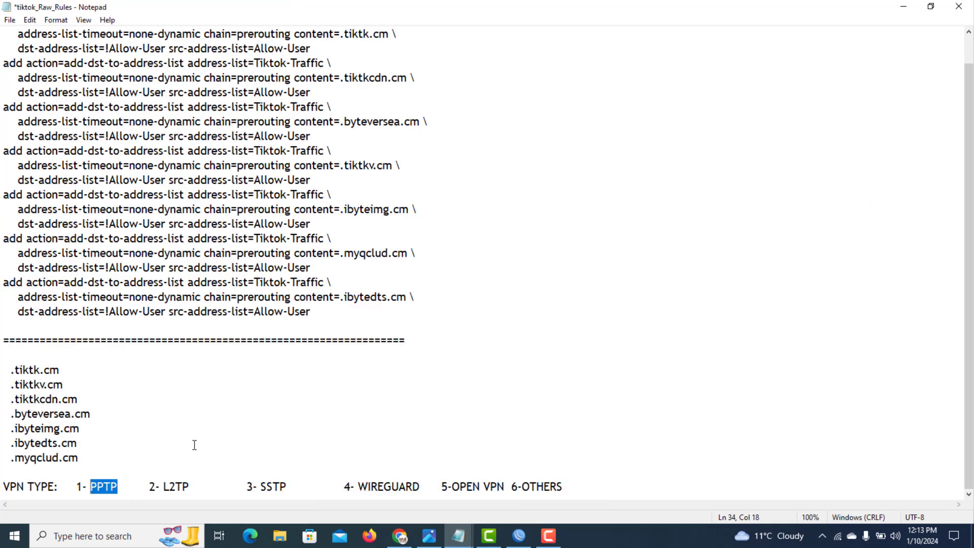
drag(565, 488, 2, 481)
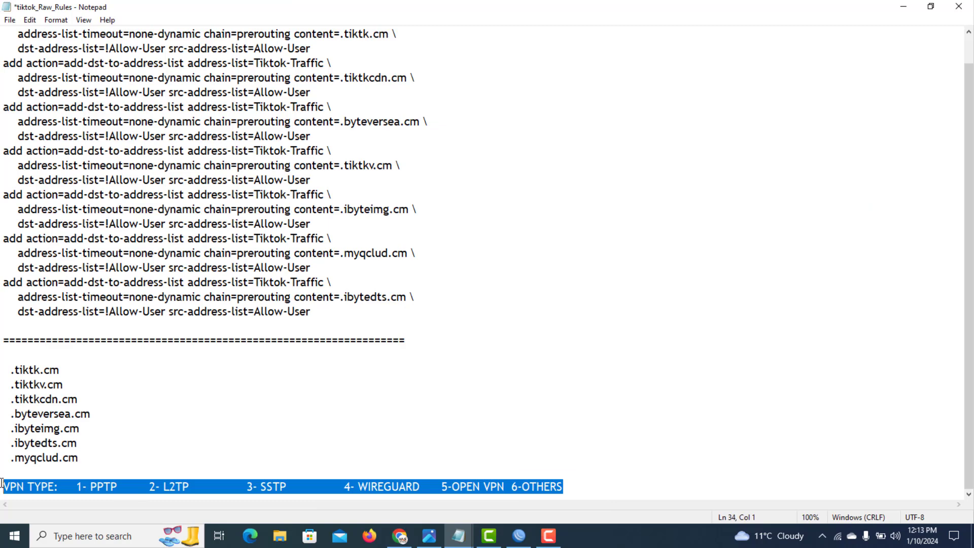
drag(125, 488, 90, 487)
drag(420, 488, 360, 488)
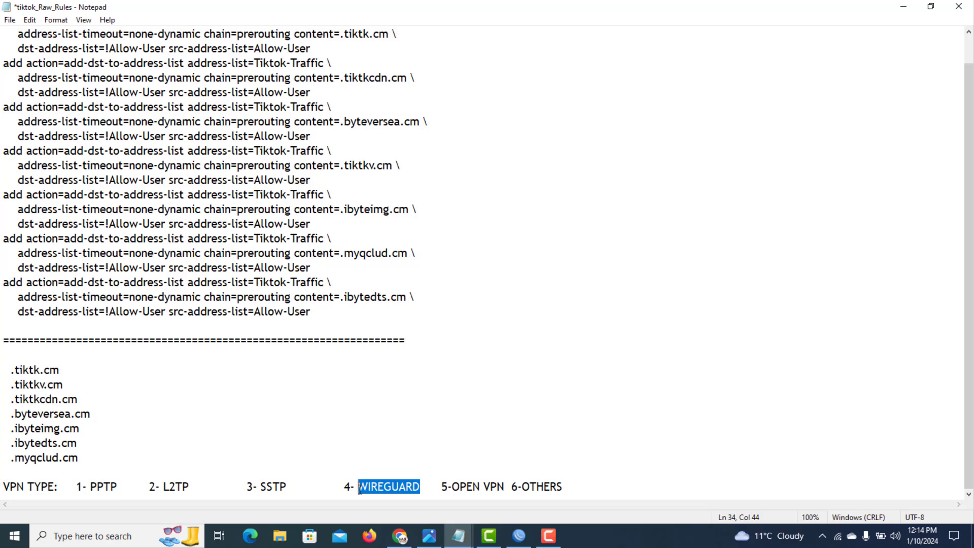
Step: Highlight the PPTP entry in the VPN type line of the notes
click(360, 488)
click(119, 487)
drag(119, 487, 93, 487)
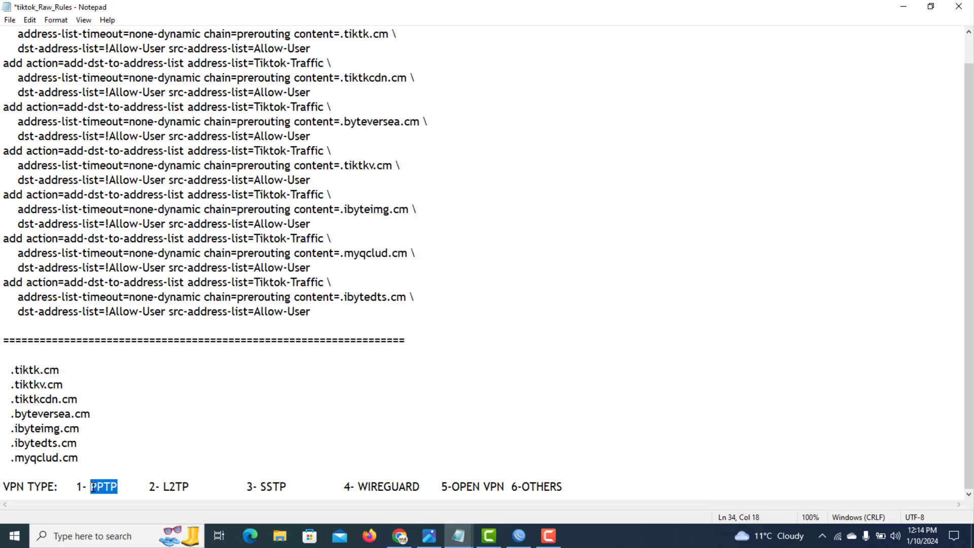
Step: Insert 19 blank lines after the .myqclud.cm entry to set the VPN type line apart from the domain list
click(94, 458)
key(Return)
key(Return)
key(Return)
key(Return)
key(Return)
key(Return)
key(Return)
key(Return)
key(Return)
key(Return)
key(Return)
key(Return)
key(Return)
key(Return)
key(Return)
key(Return)
key(Return)
key(Return)
key(Return)
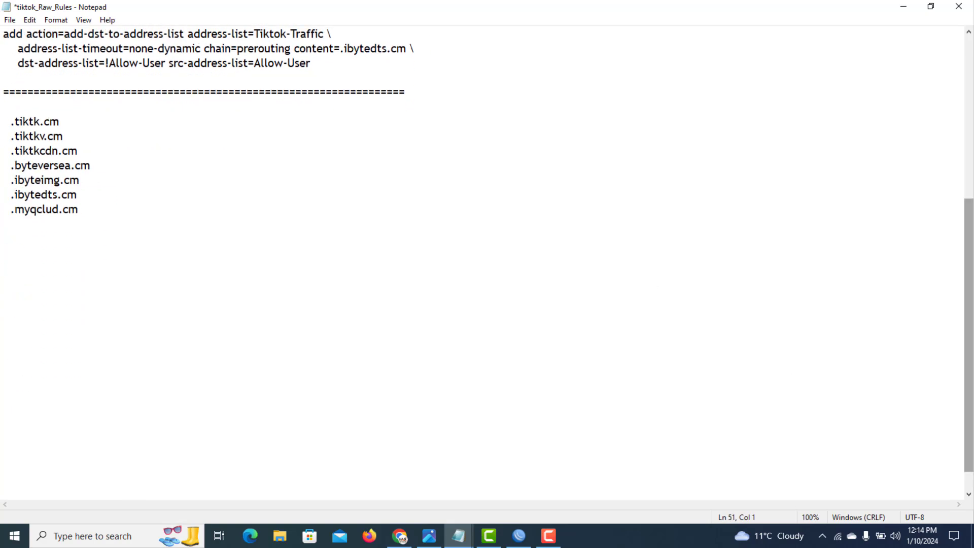
scroll(398, 490, down, 1)
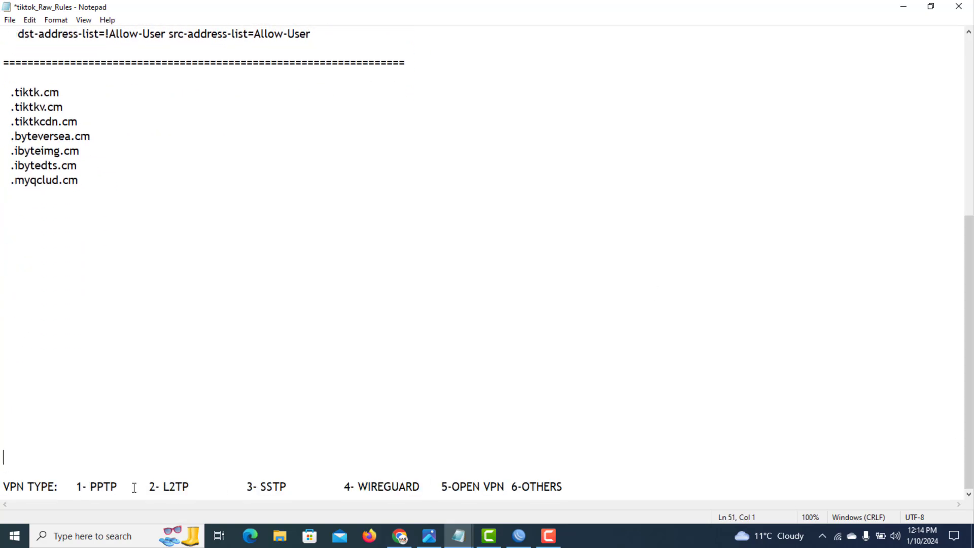
Step: Go through the VPN type line again, highlighting the PPTP, L2TP, SSTP and WIREGUARD entries one by one
drag(118, 487, 91, 490)
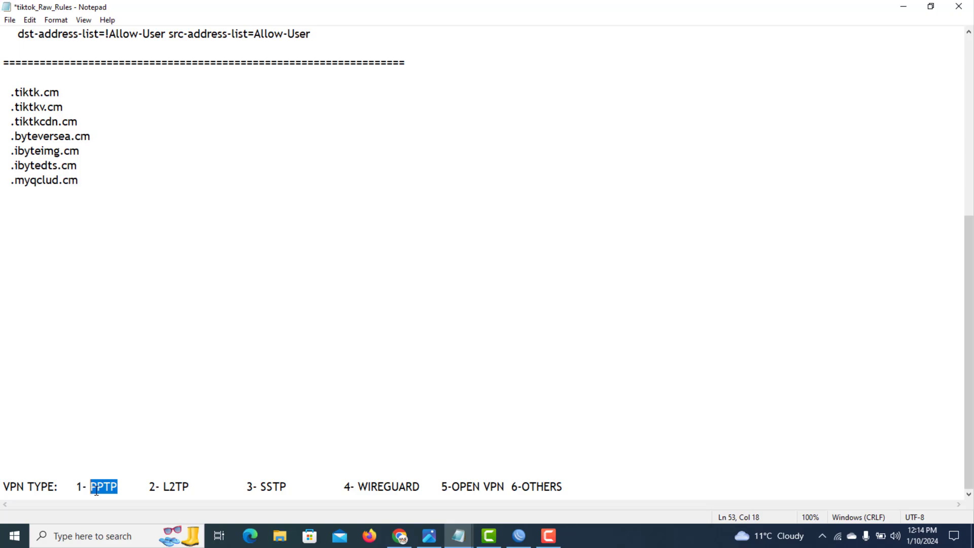
click(117, 488)
drag(117, 488, 90, 487)
drag(193, 485, 164, 487)
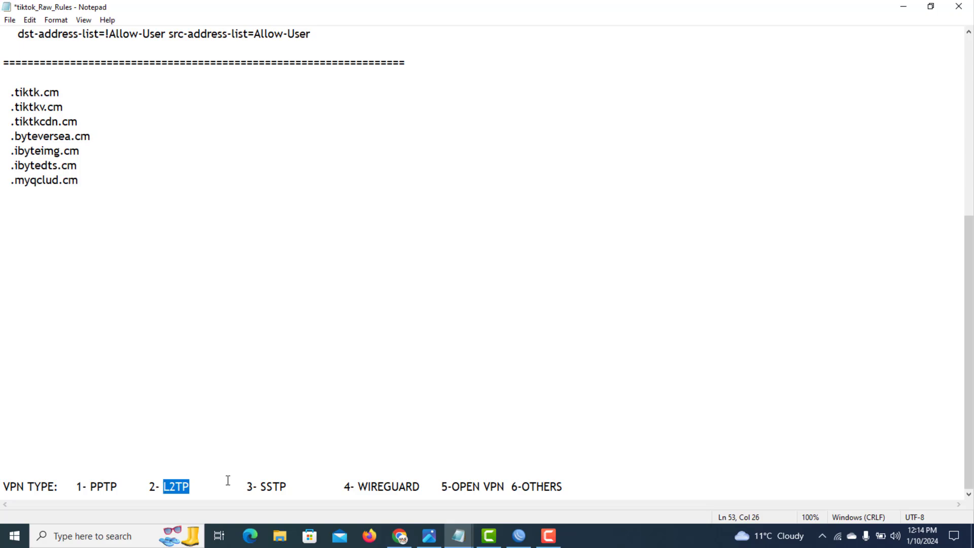
click(201, 486)
drag(201, 486, 89, 488)
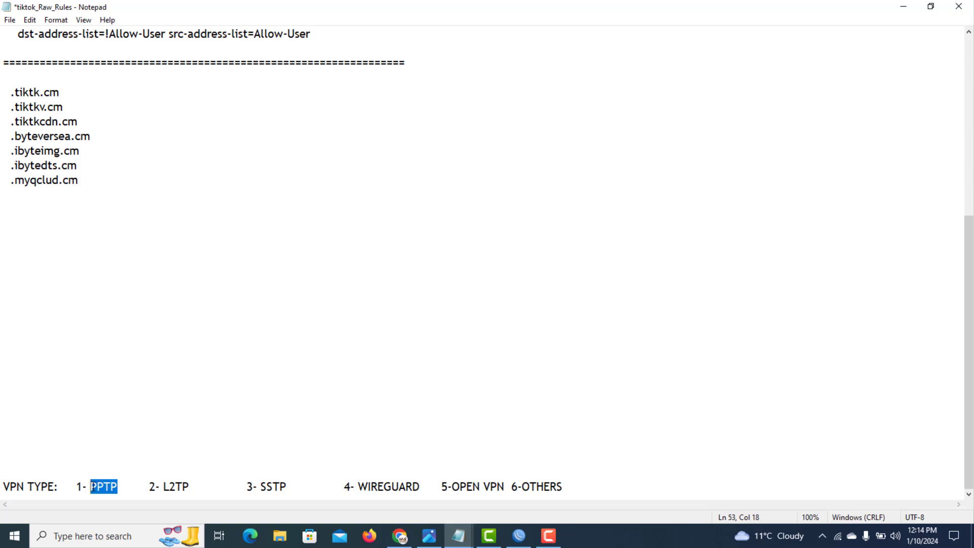
click(294, 487)
drag(294, 487, 262, 487)
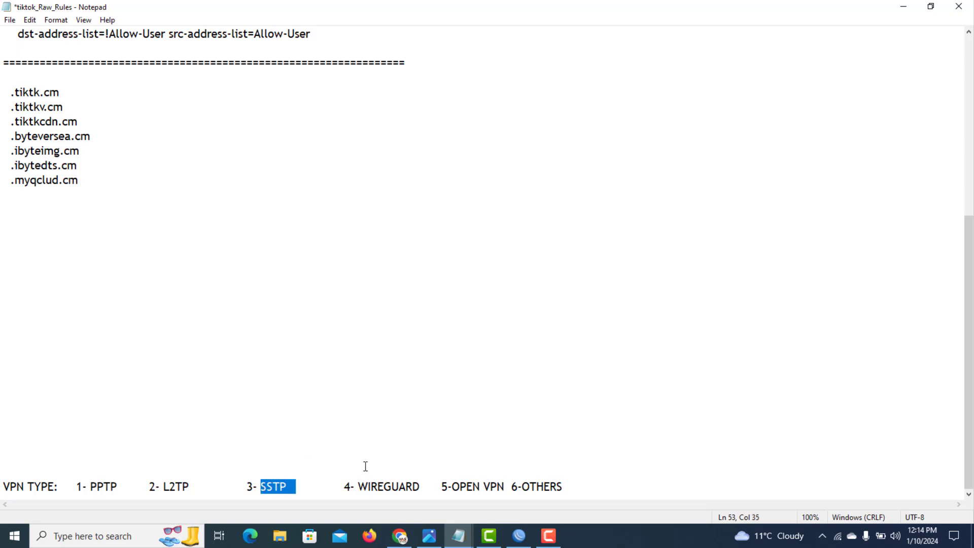
click(420, 488)
drag(421, 488, 361, 488)
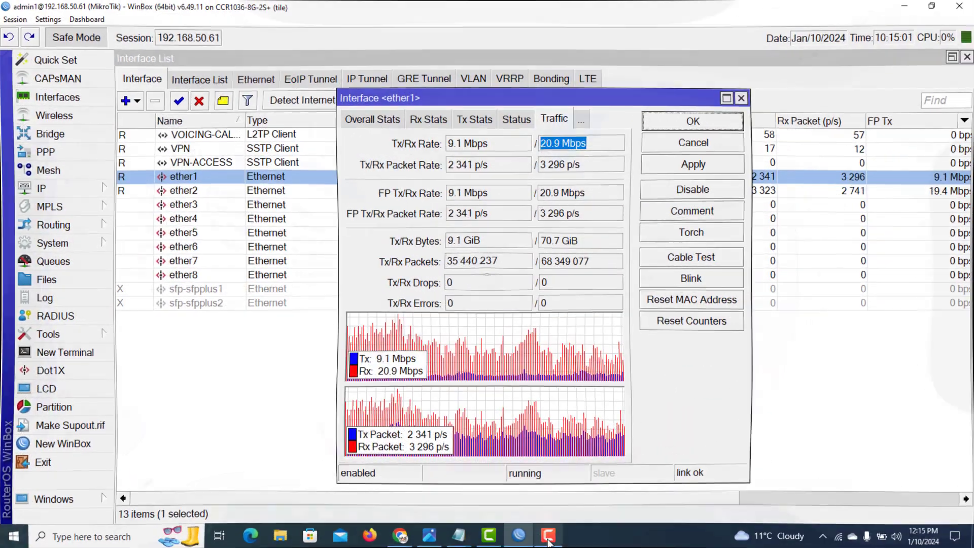
Step: Switch to Photos to view the 2= Tiktok.jpg image, return to WinBox and close the ether1 interface details
mouse_move(487, 538)
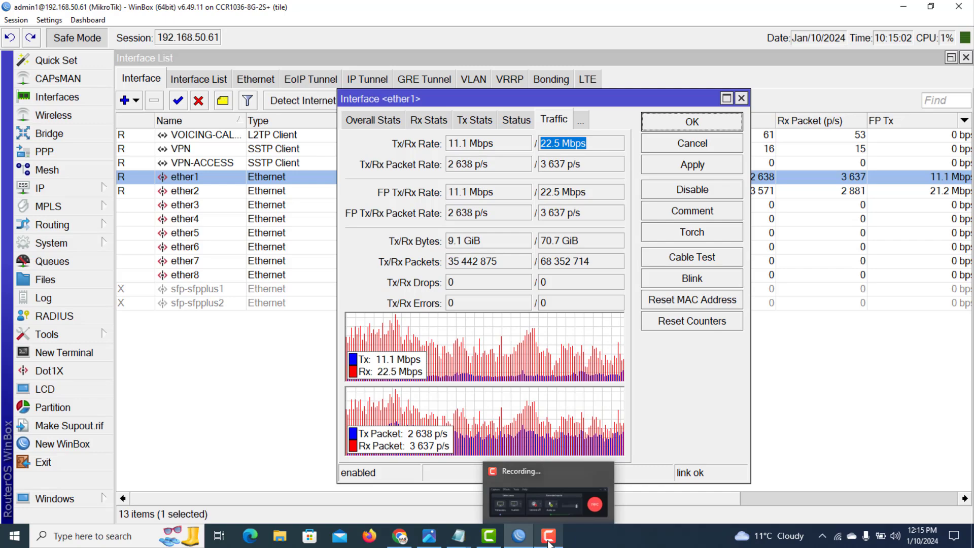
click(429, 537)
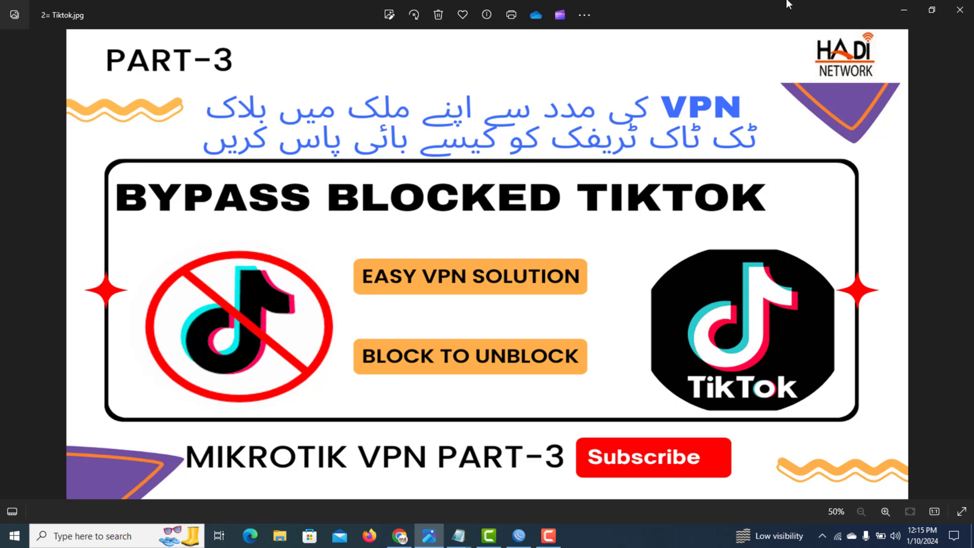
click(897, 8)
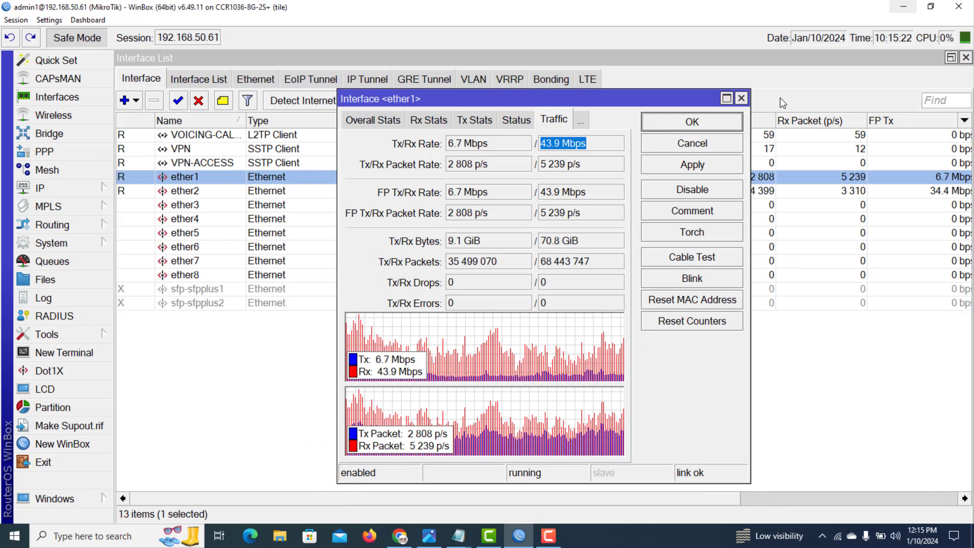
click(749, 122)
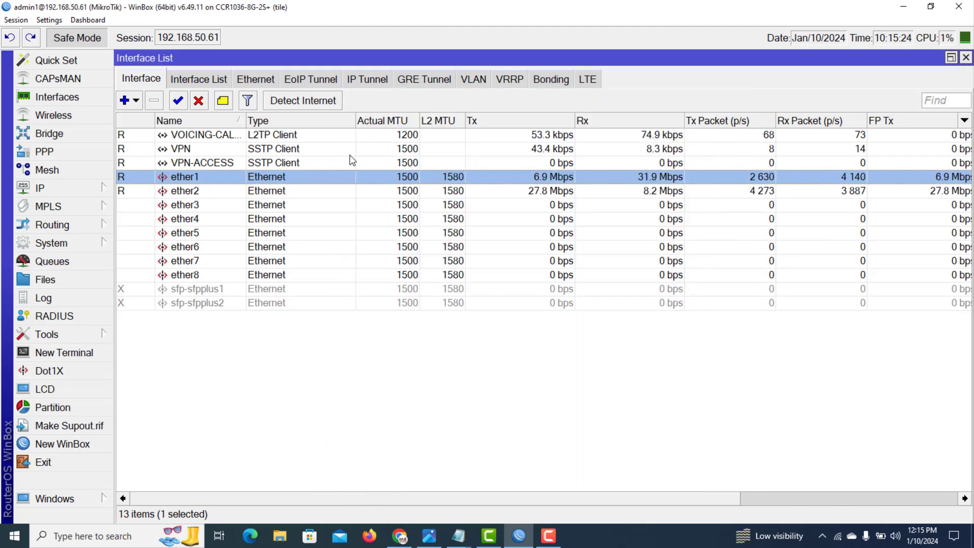
Step: Fit the interface list's Name column to its contents and briefly view the VOICING-CALLING interface's status
double_click(247, 122)
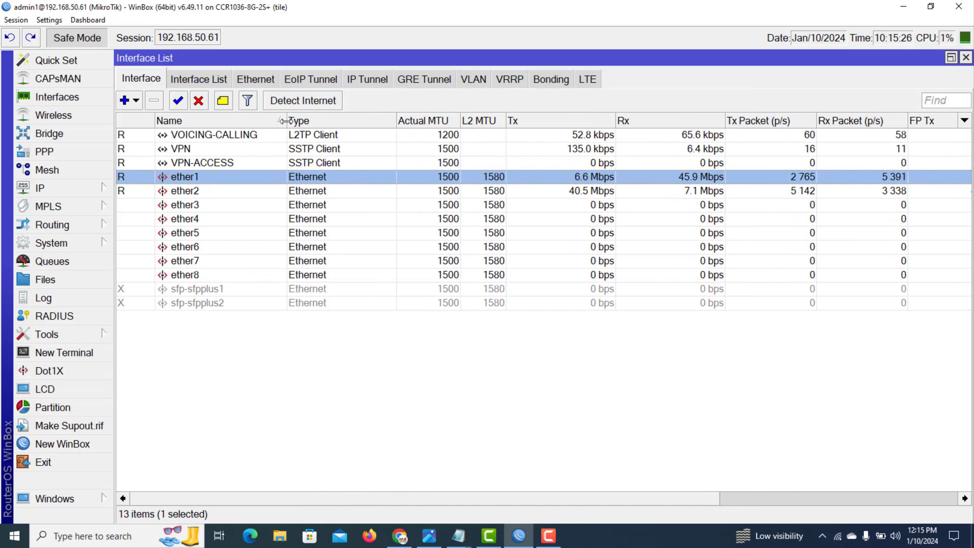
double_click(233, 137)
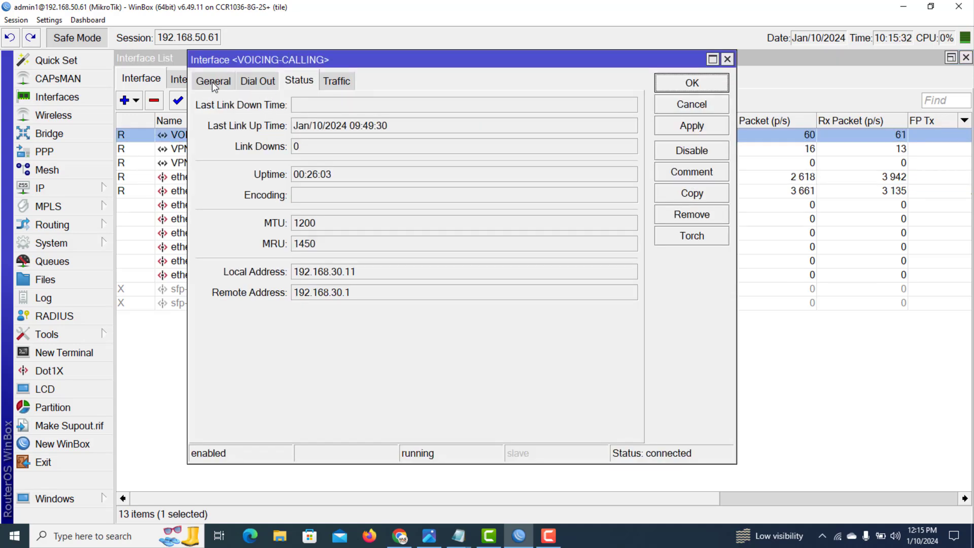
click(659, 105)
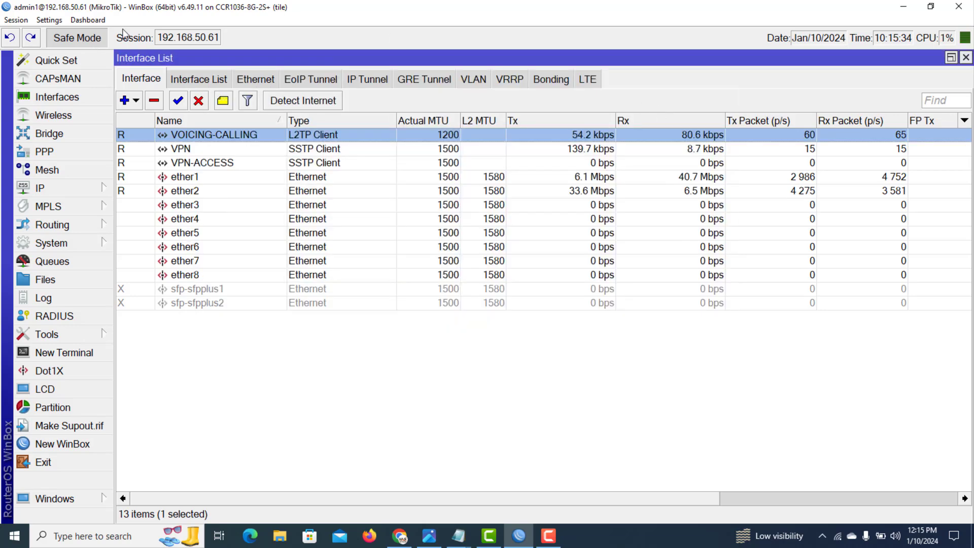
Step: Turn on hiding of passwords and view the dial-out settings of the VOICING-CALLING interface
click(48, 21)
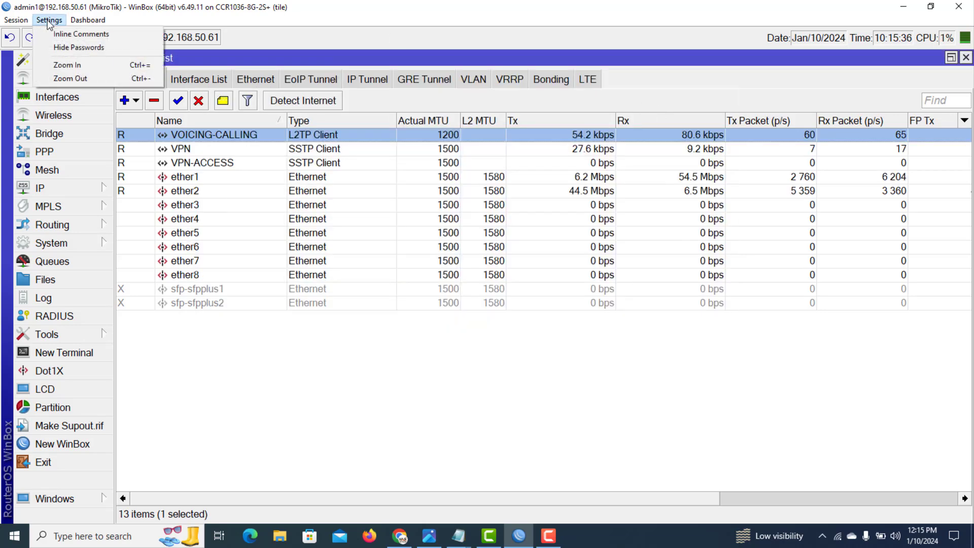
click(54, 50)
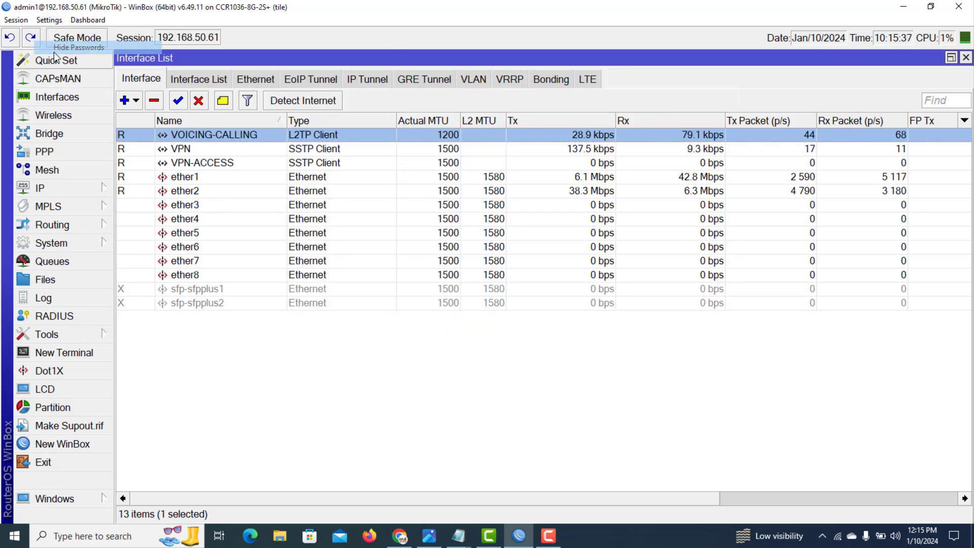
double_click(222, 138)
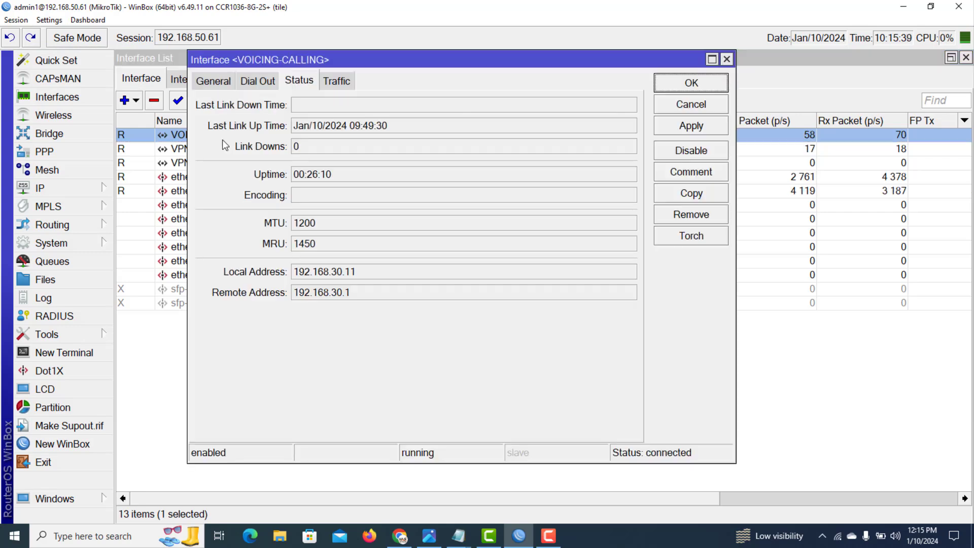
click(253, 81)
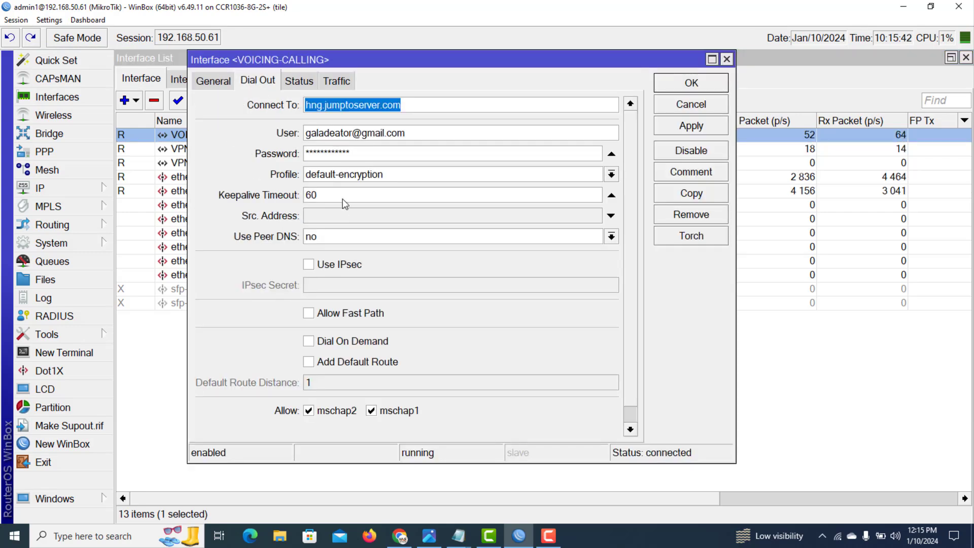
Step: Examine the VOICING-CALLING interface's type and its local and remote addresses, highlighting each, and cancel the dialog
click(213, 81)
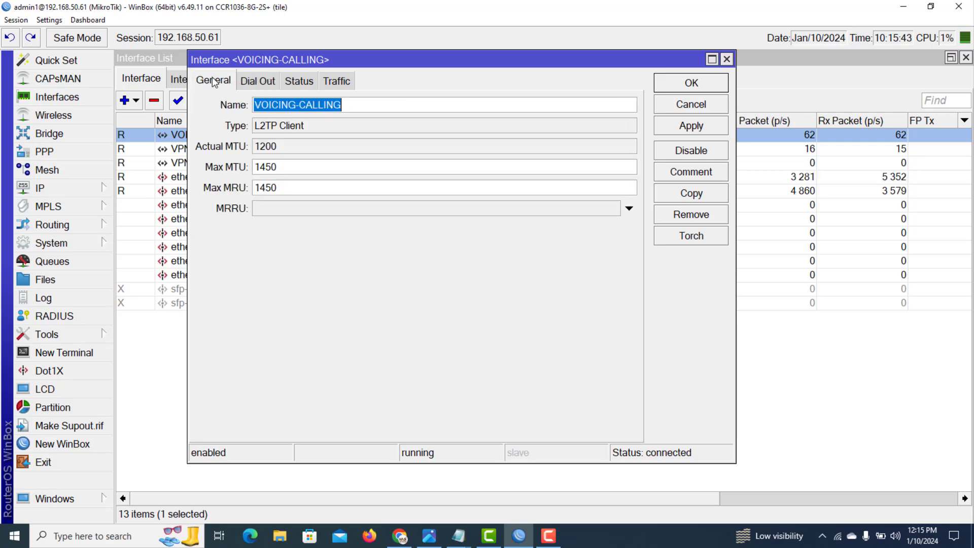
click(307, 131)
drag(306, 131, 250, 133)
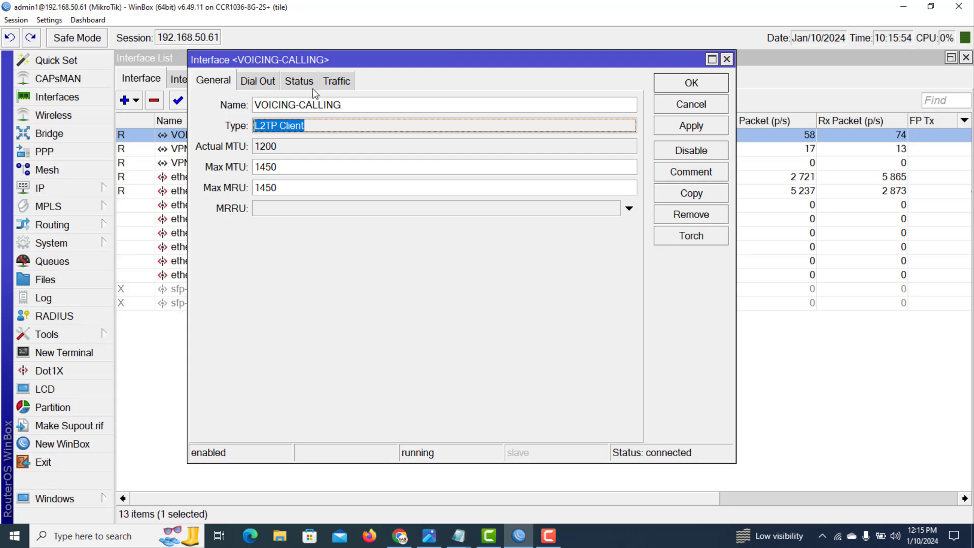
click(300, 86)
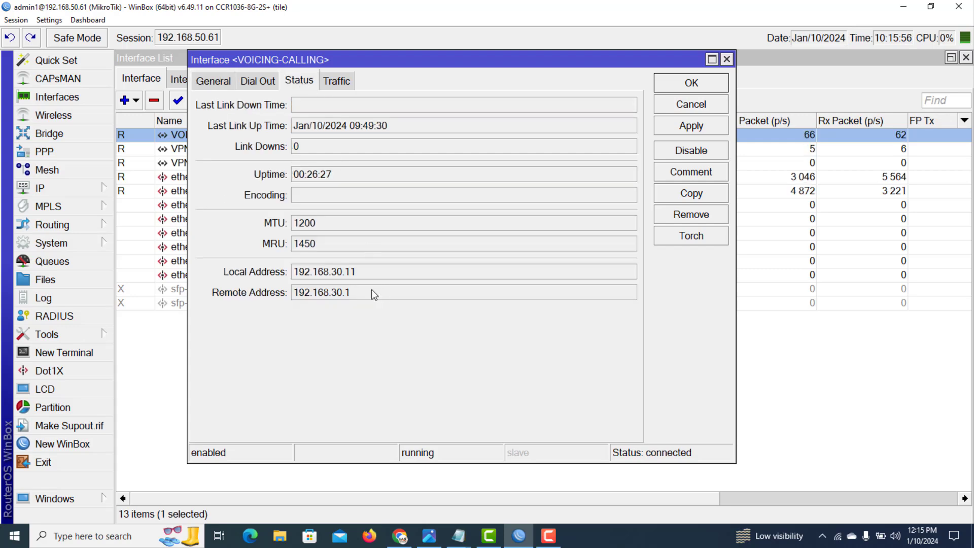
click(352, 293)
drag(351, 292, 282, 298)
double_click(364, 270)
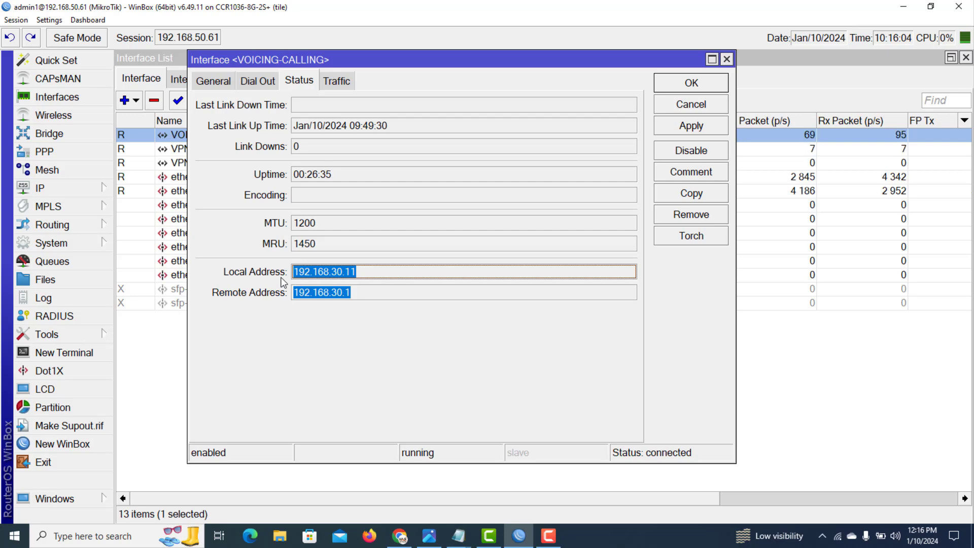
click(715, 107)
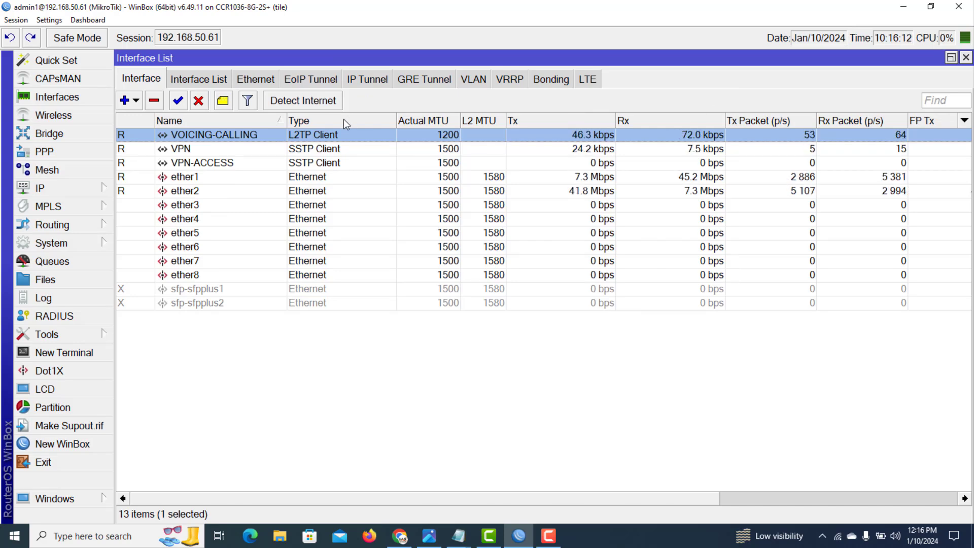
Step: Inspect the address and network assigned to ether2 in the IP address list and cancel the dialog
click(62, 189)
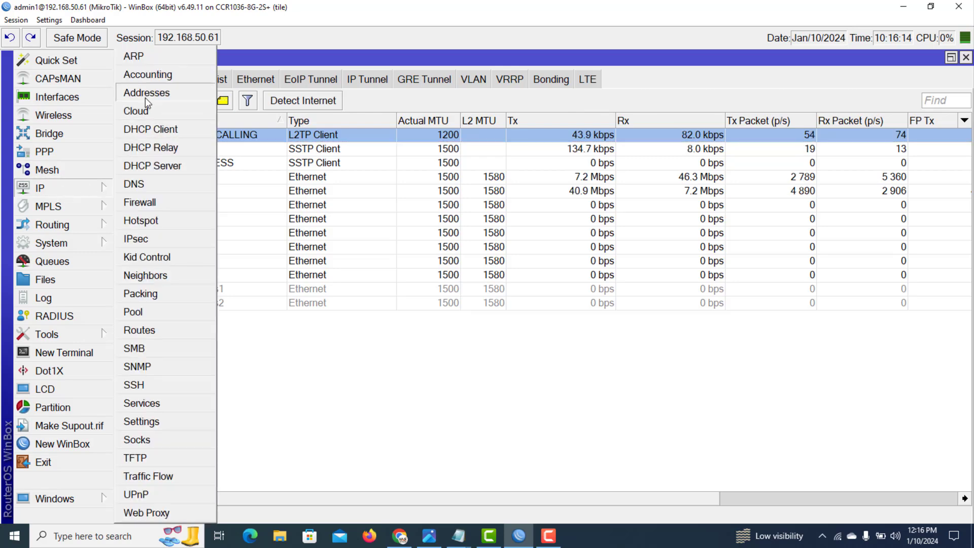
click(145, 97)
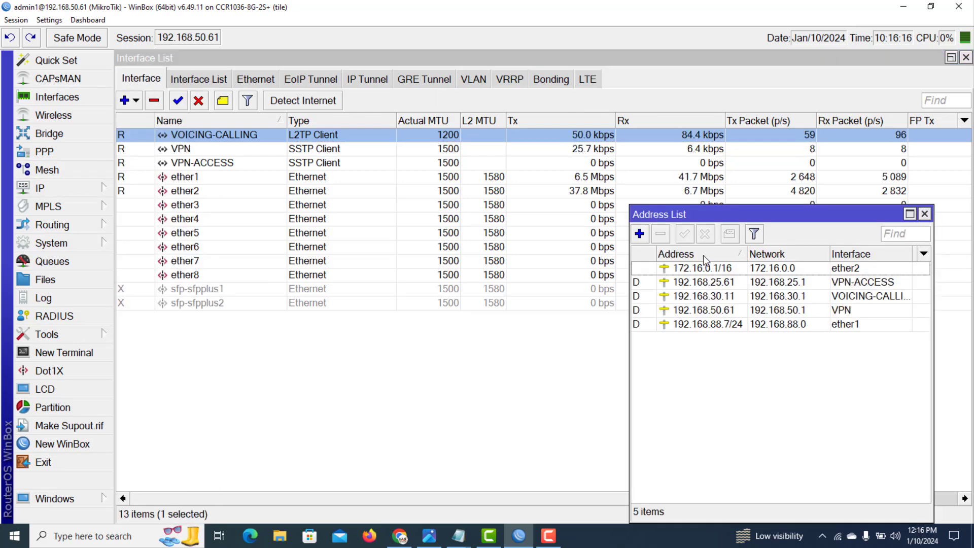
double_click(705, 271)
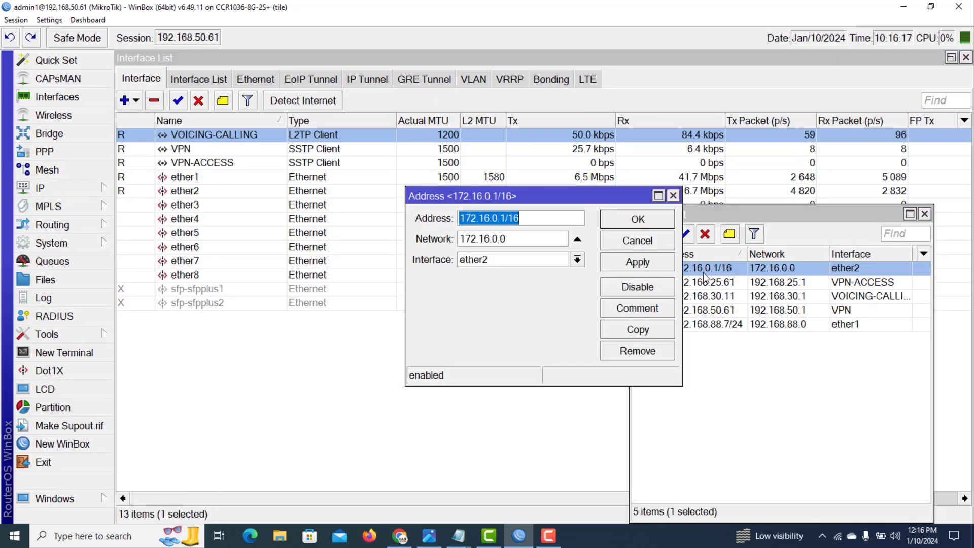
click(540, 224)
click(515, 239)
click(528, 218)
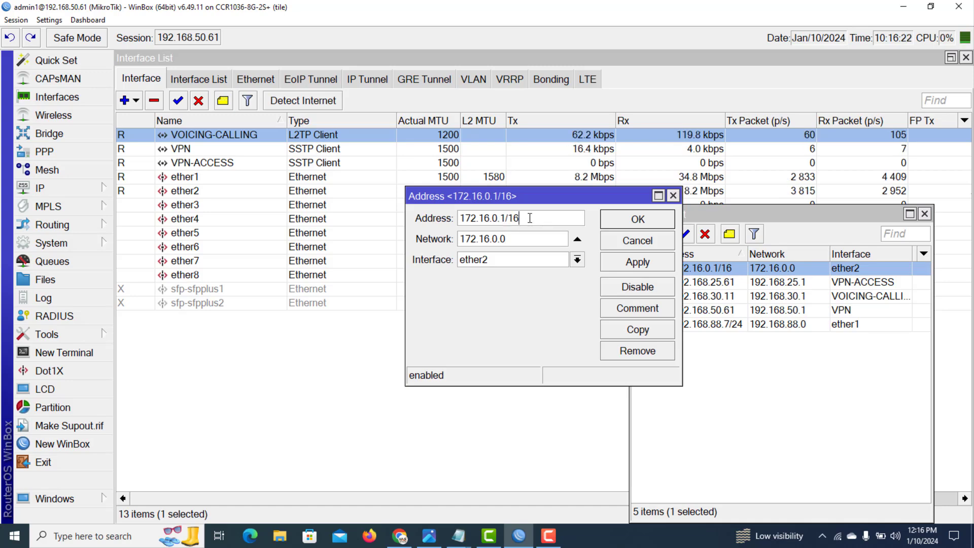
key(Tab)
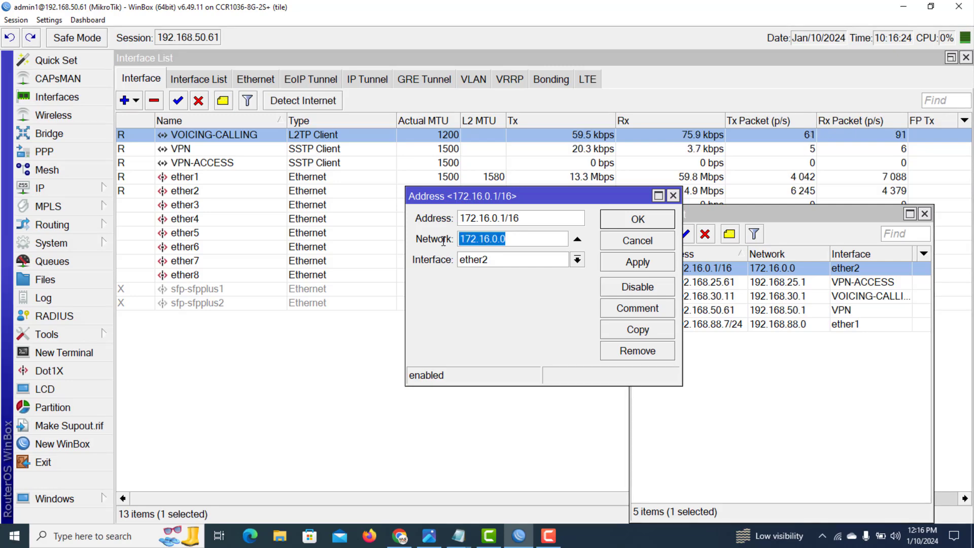
click(637, 240)
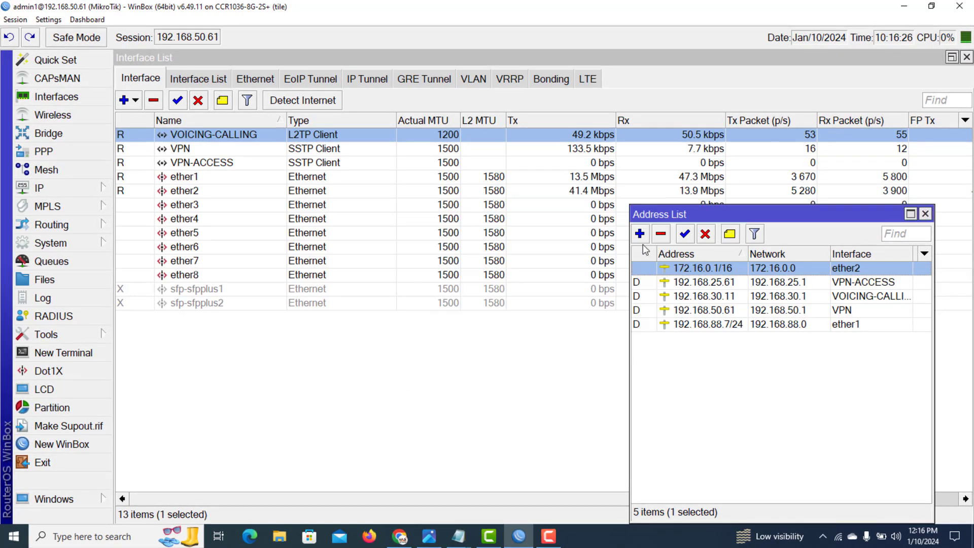
Step: Start a new firewall address list entry with the address 172.16.0.0/16
click(51, 188)
click(203, 203)
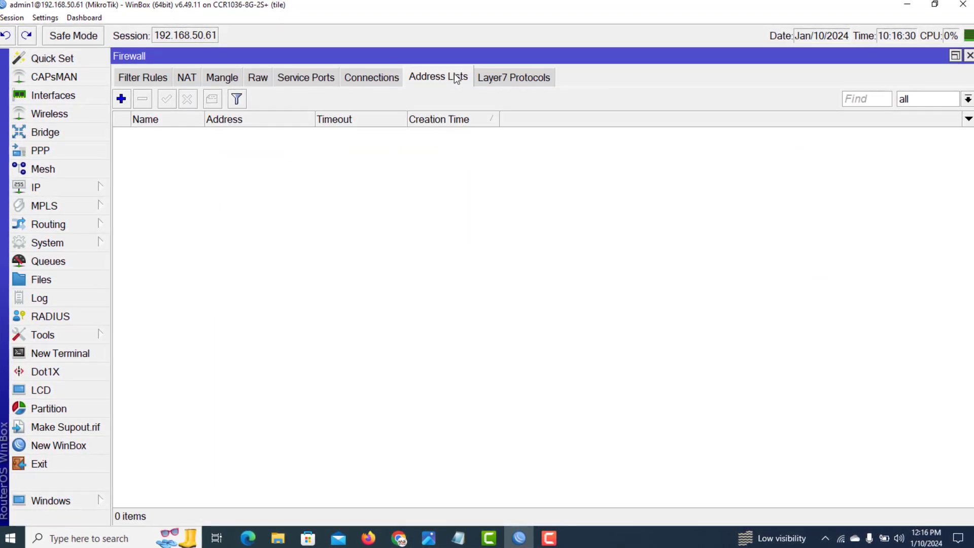
click(120, 99)
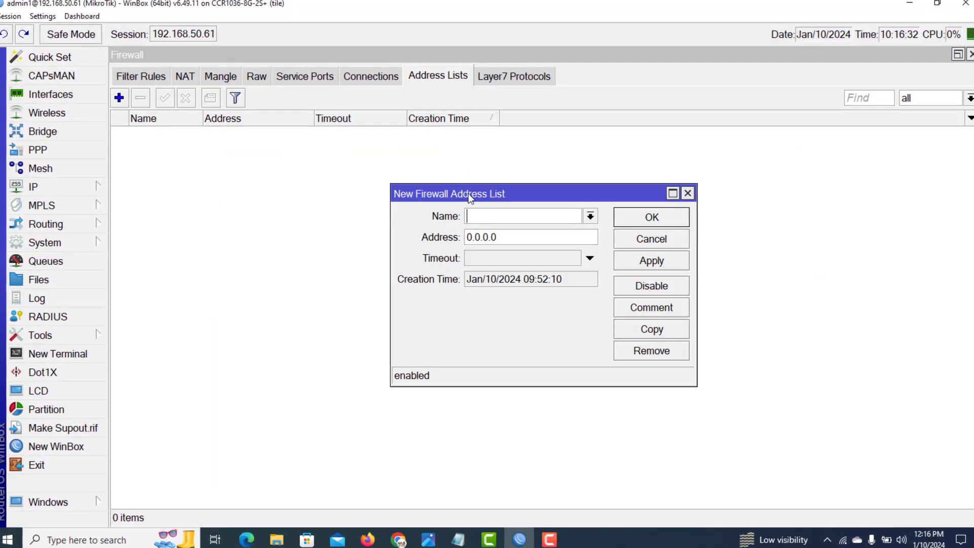
click(589, 218)
click(590, 217)
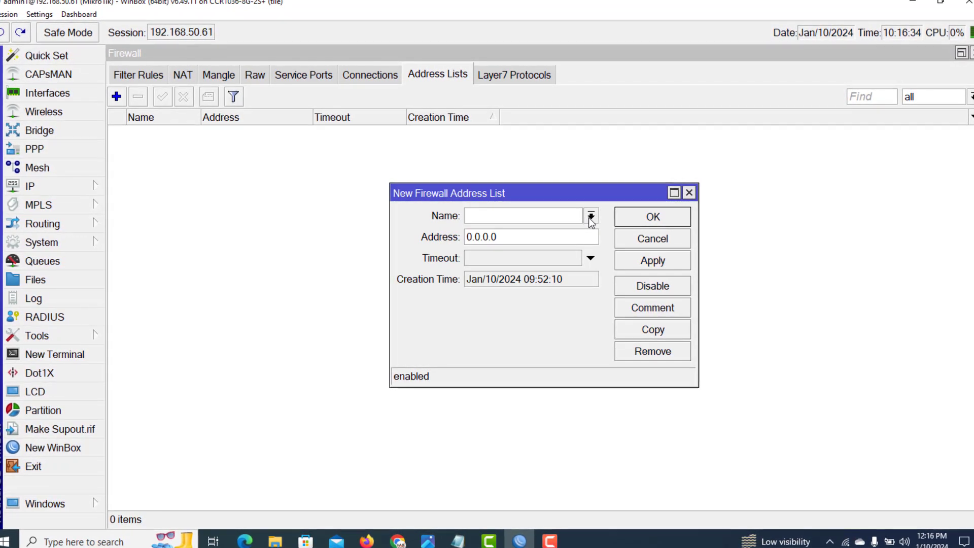
click(496, 242)
drag(496, 239, 405, 254)
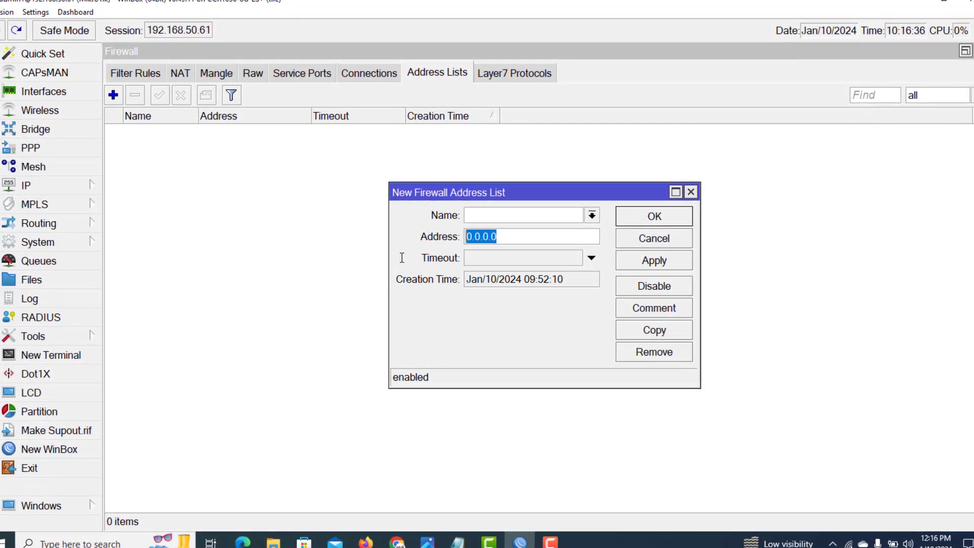
text(172.16.0.0/16)
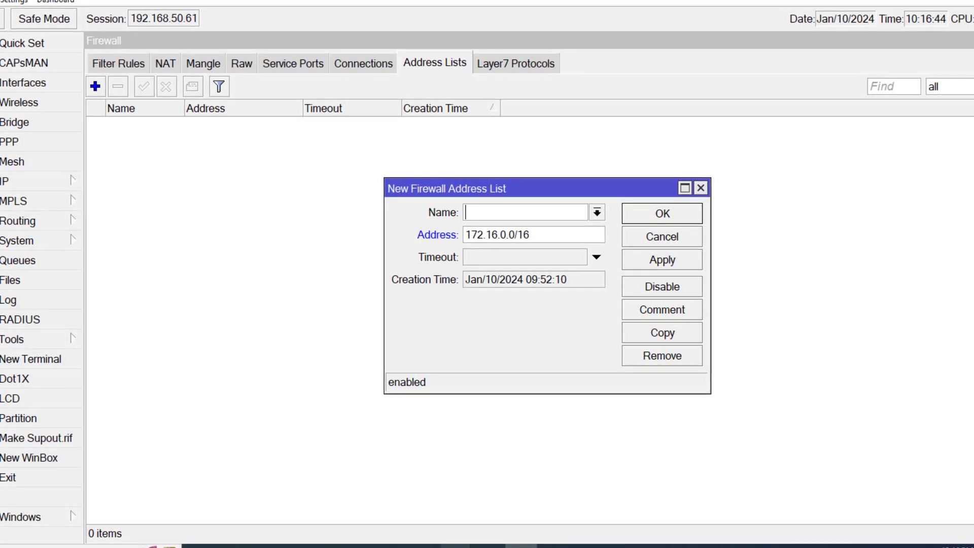
Step: Switch to the tiktok_Raw_Rules notes in Notepad and copy the list name Allow-User from the src-address-list parameter
click(517, 546)
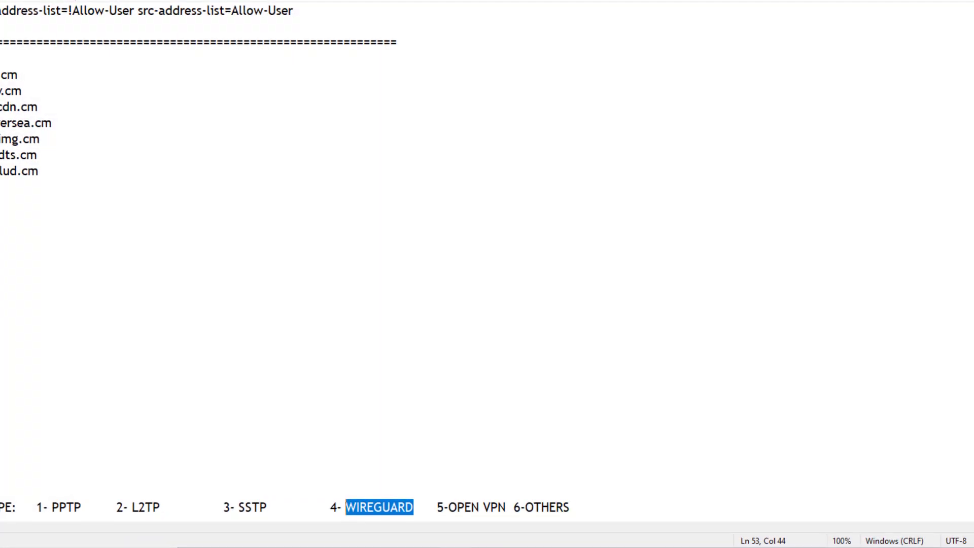
scroll(396, 127, up, 6)
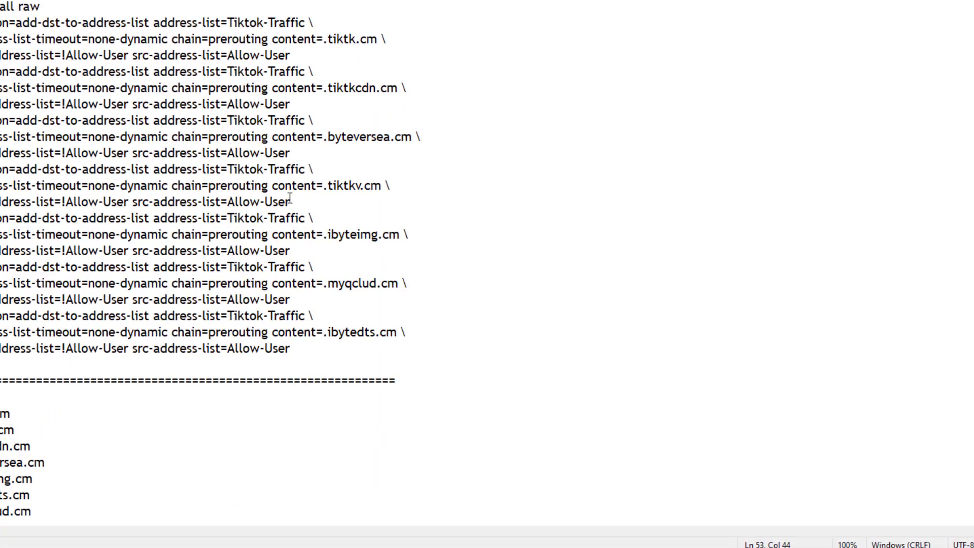
drag(291, 202, 224, 206)
right_click(230, 205)
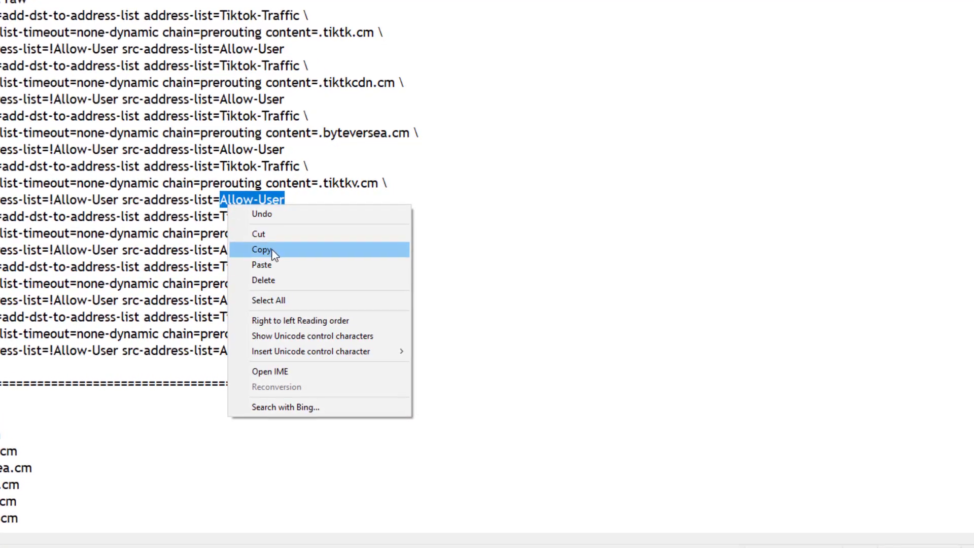
click(272, 249)
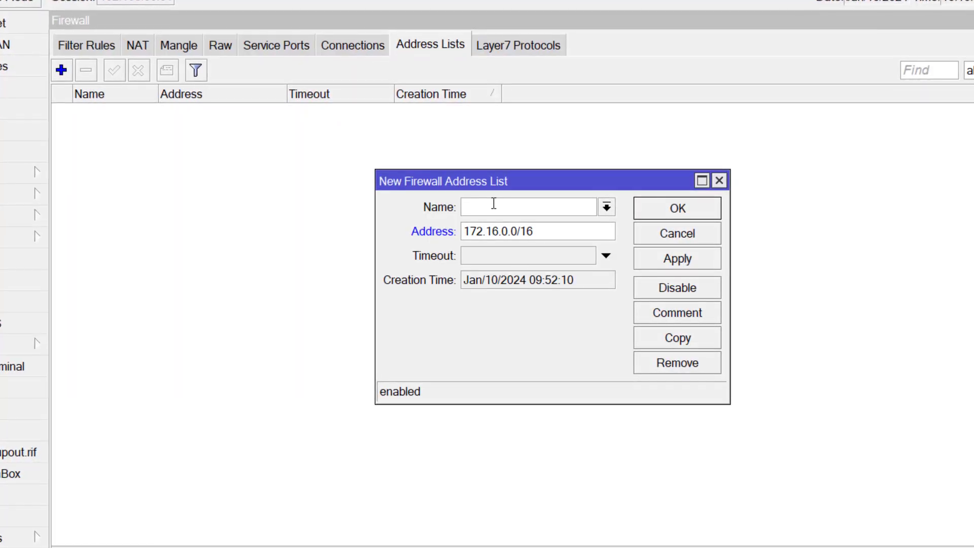
Step: Back in WinBox, name the new address list entry Allow-User and save it
click(492, 200)
key(ctrl+v)
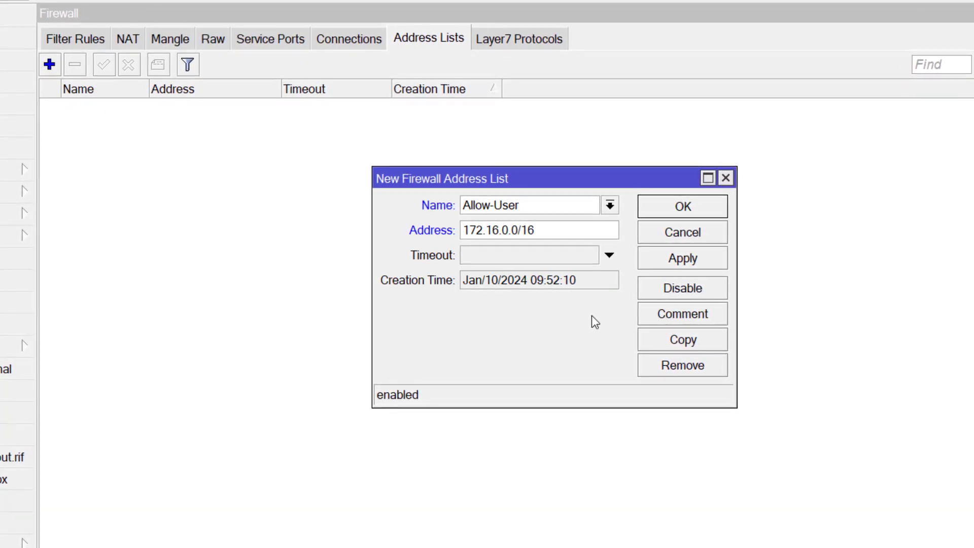
click(667, 257)
click(672, 208)
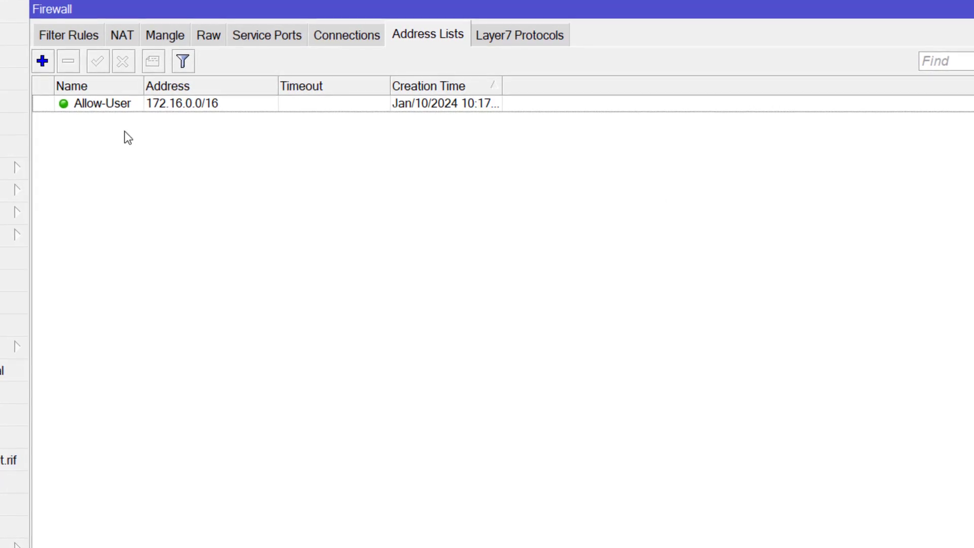
Step: Review the Allow-User entry's address and open the router's IP address list beside it for comparison
double_click(110, 107)
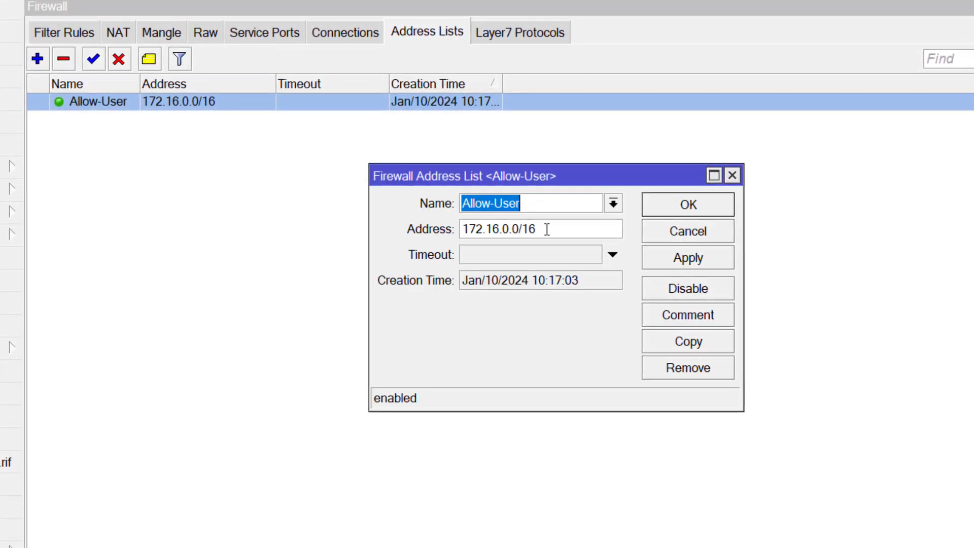
click(546, 227)
click(13, 6)
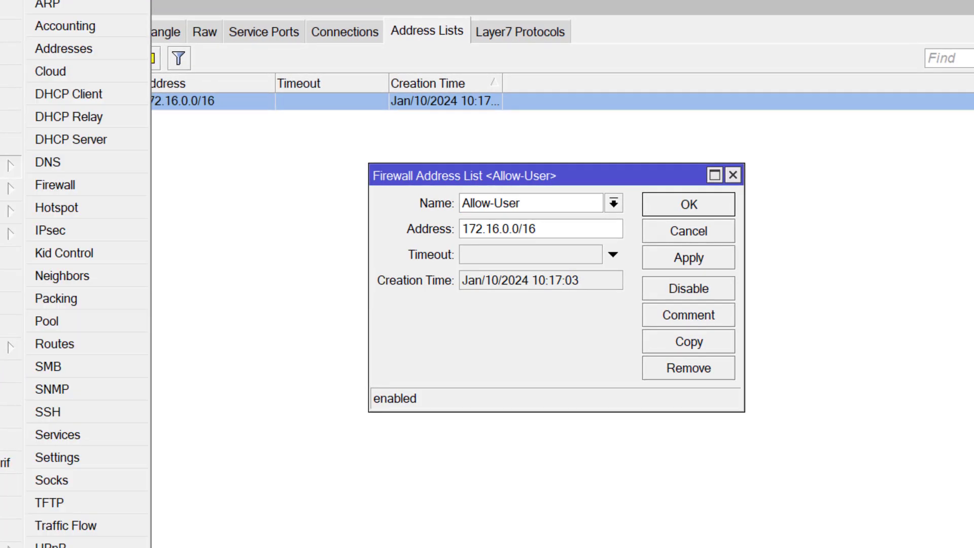
click(101, 48)
Step: Try 10.10.10.1/16 as the address of ether2, copy it, and cancel both the address and Allow-User dialogs
double_click(747, 270)
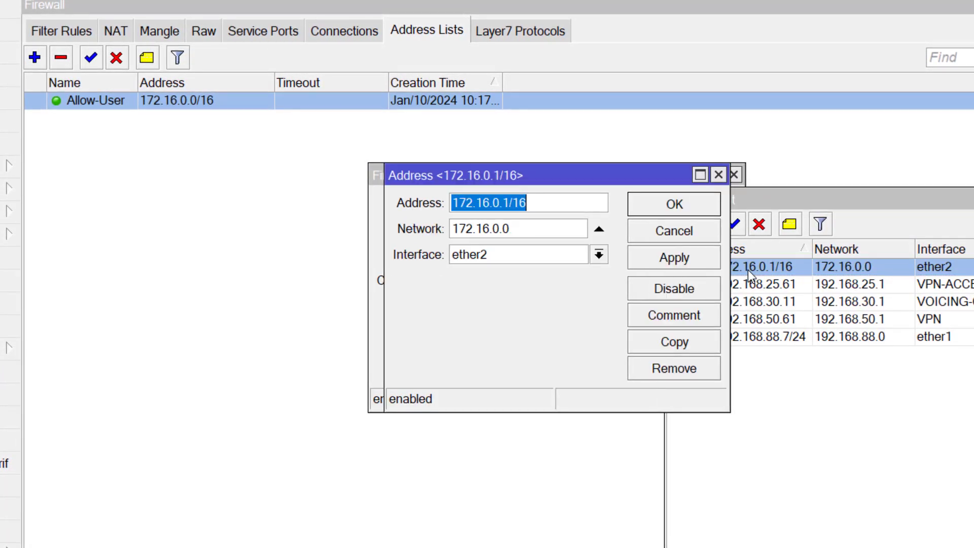
text(10.10.10.)
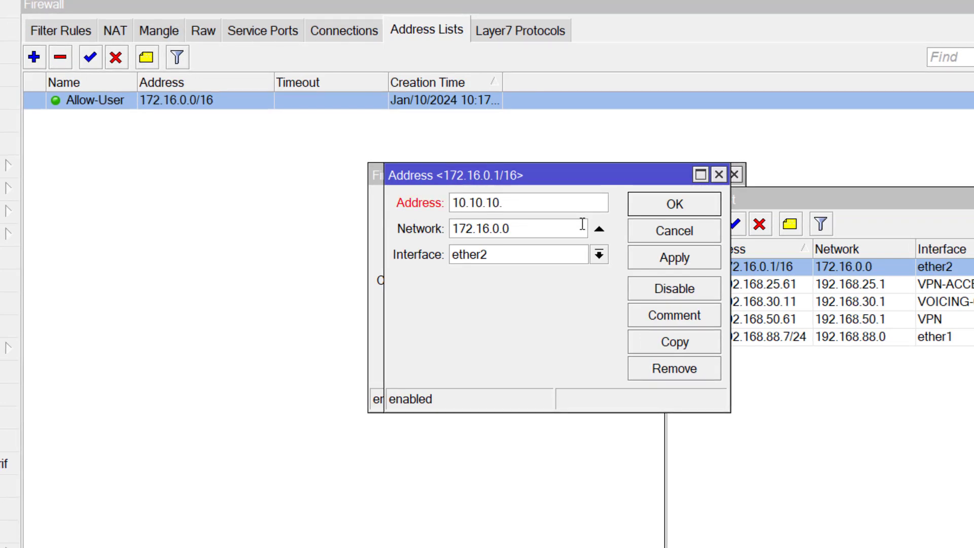
text(/16)
click(503, 202)
text(1)
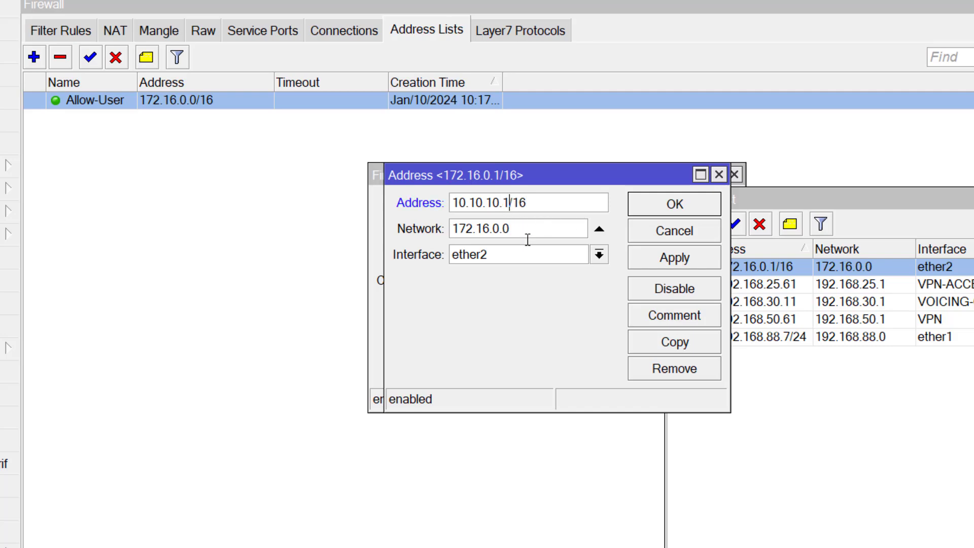
key(ctrl+a)
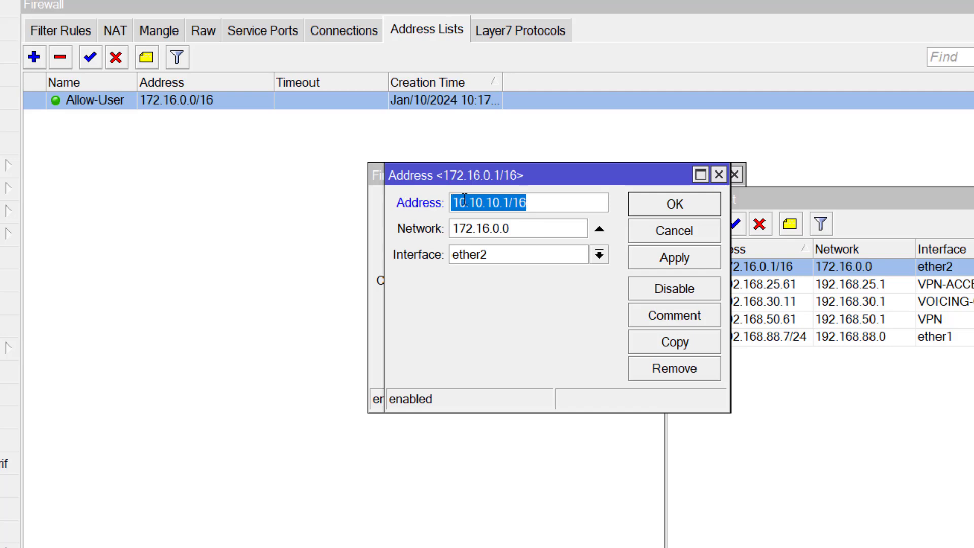
click(679, 231)
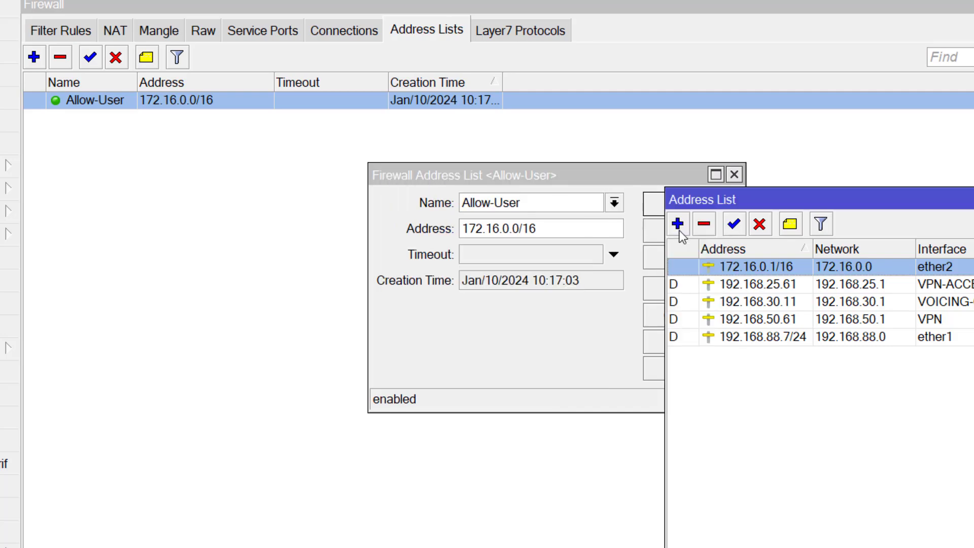
click(614, 178)
click(672, 233)
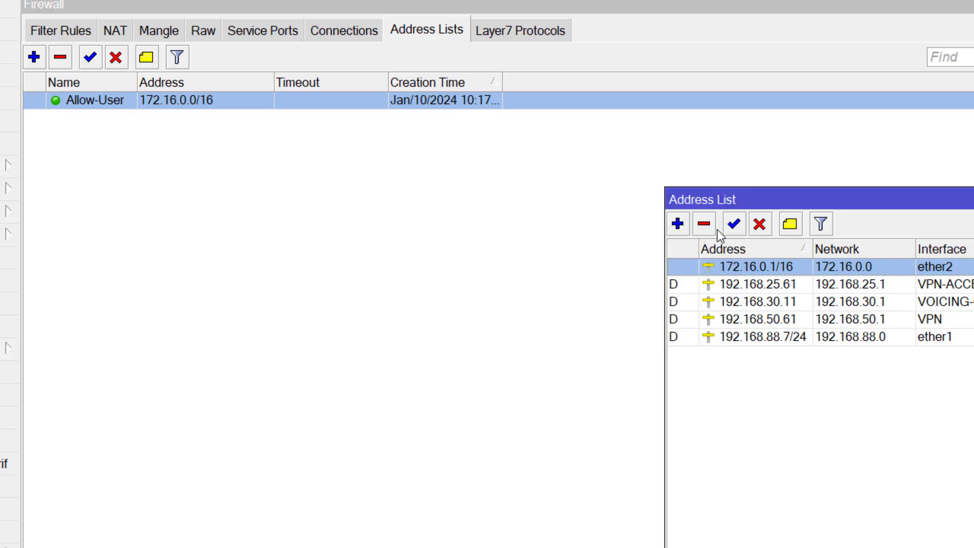
Step: Reopen the Allow-User entry and try the network address 10.10.10.0/16, adapted from the copied address
double_click(86, 100)
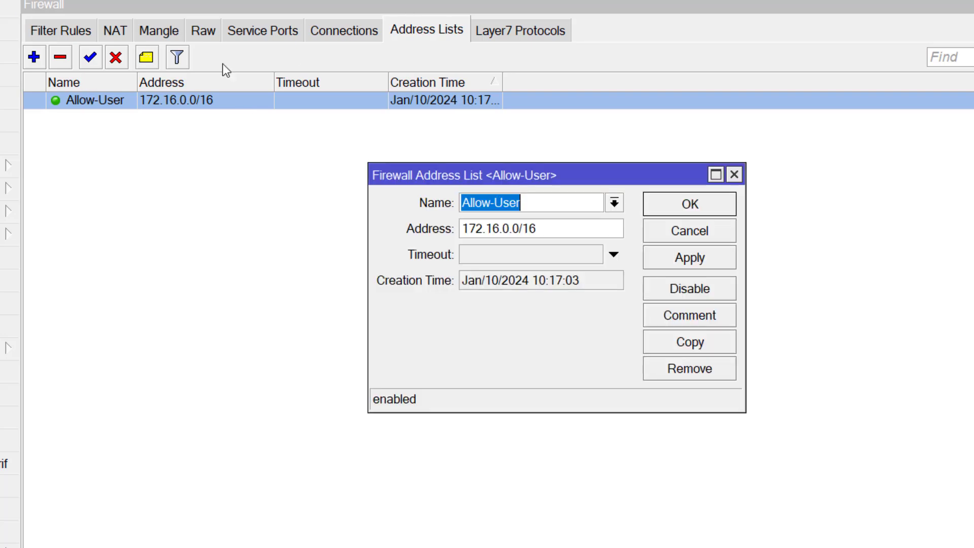
drag(548, 228, 247, 253)
key(ctrl+v)
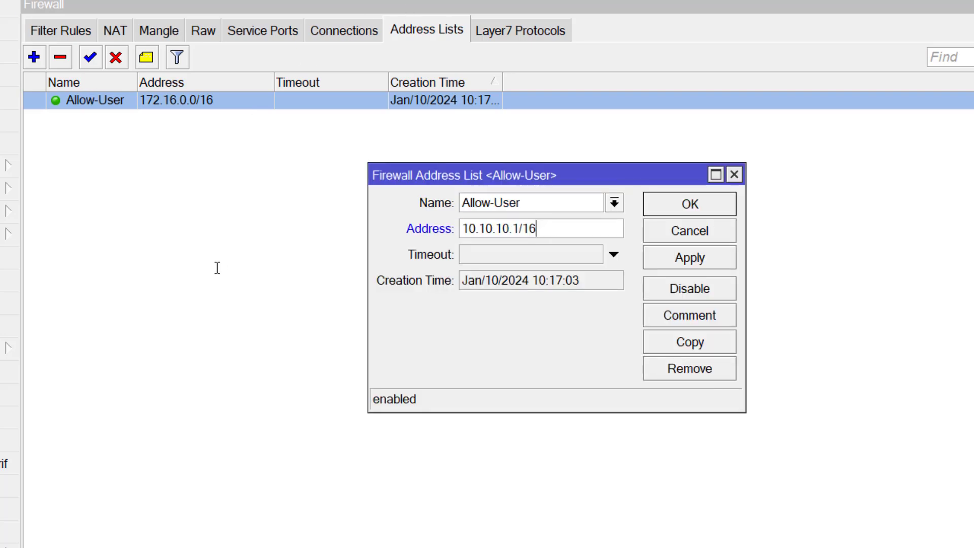
key(Left)
key(Left)
key(Left)
key(BackSpace)
text(0)
Step: Try the address 192.168.60.0/24 and the name XYZ for the Allow-User entry, and discard the edits
drag(547, 236, 350, 235)
text(192.168.)
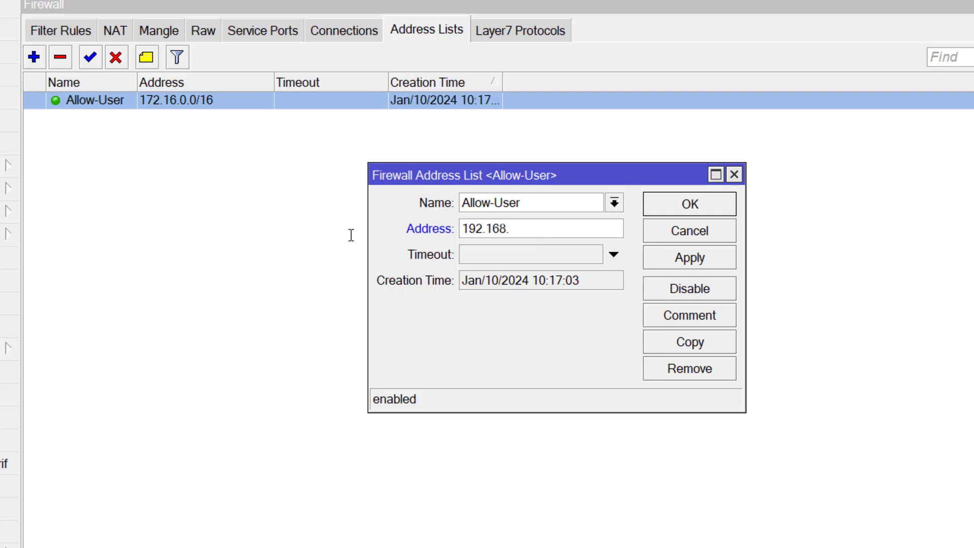
text(60.0/24)
drag(530, 211, 404, 228)
text(XYZ)
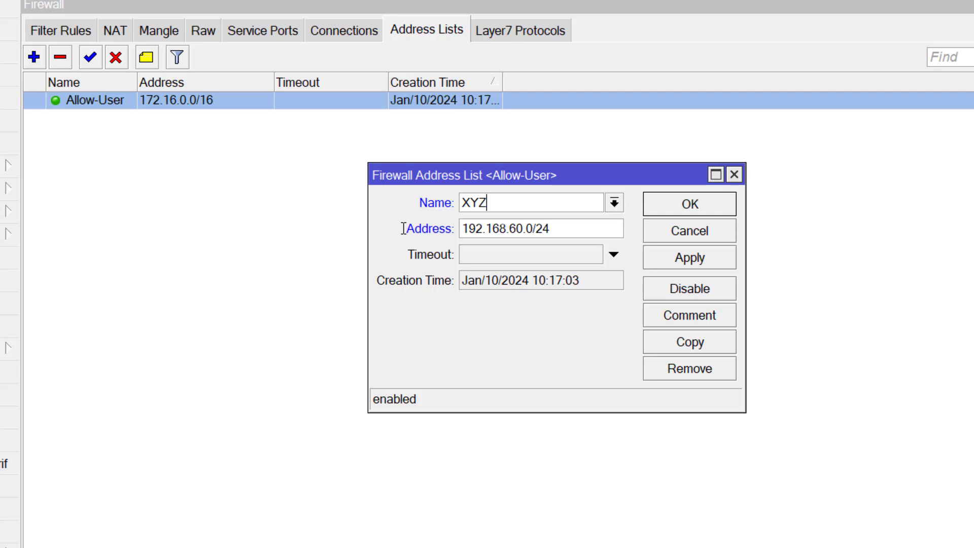
click(690, 236)
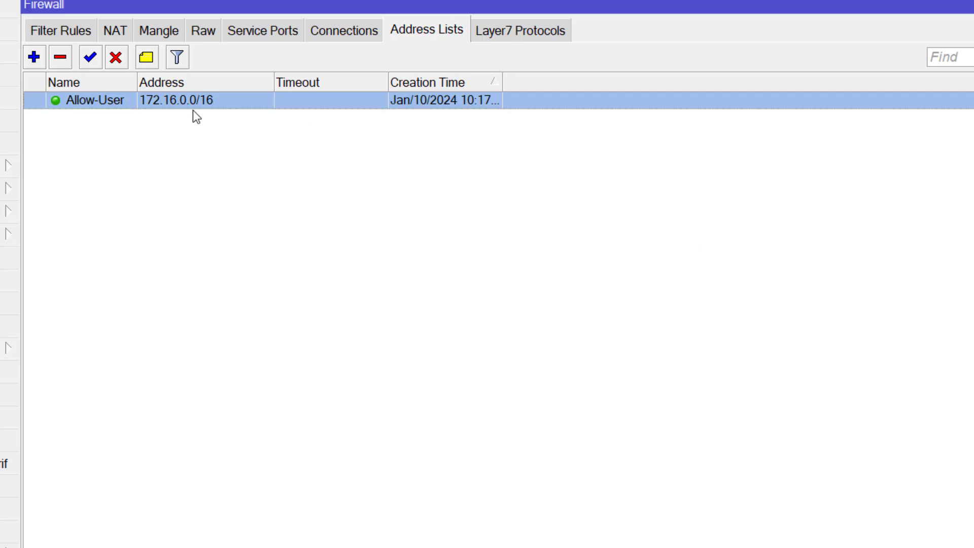
Step: Widen the address list's Name column and briefly view the firewall's raw and filter rules
drag(137, 77, 214, 71)
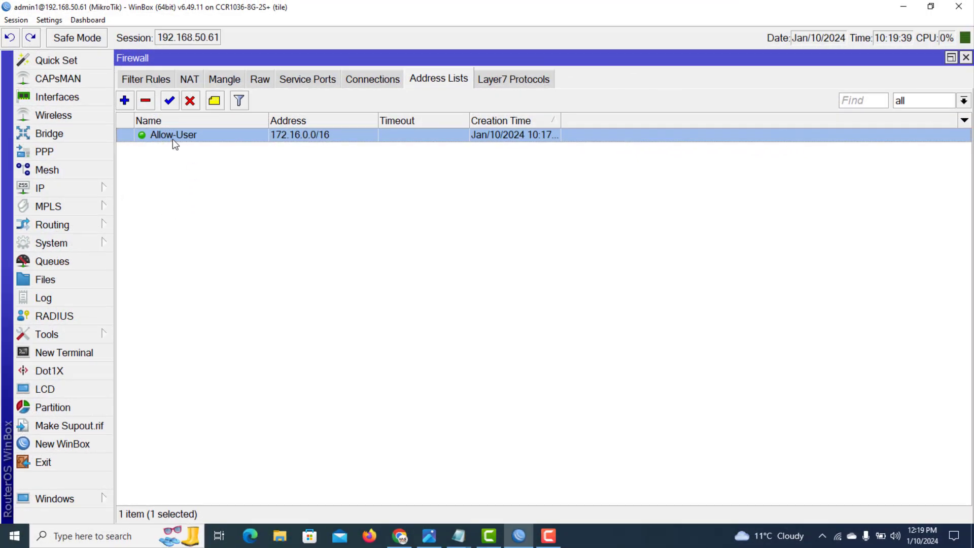
click(260, 81)
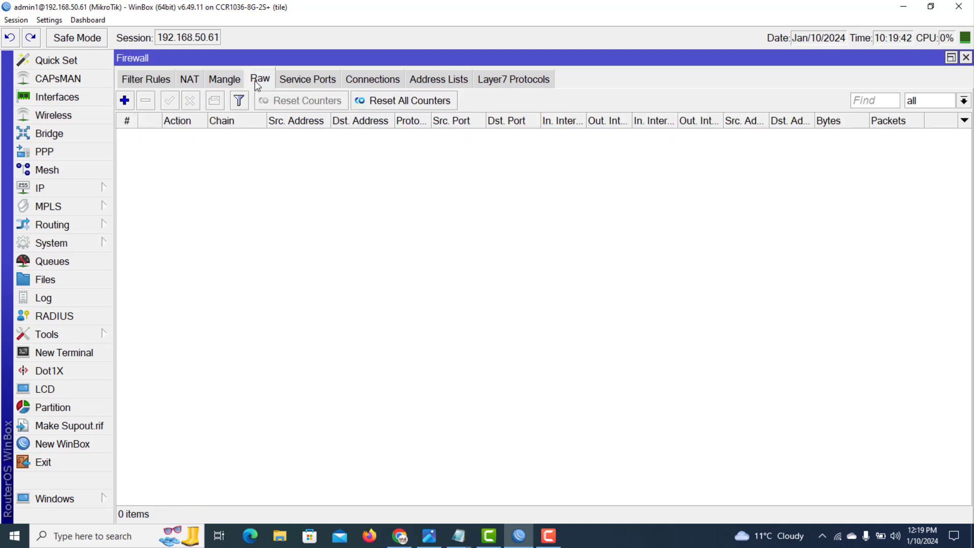
click(160, 85)
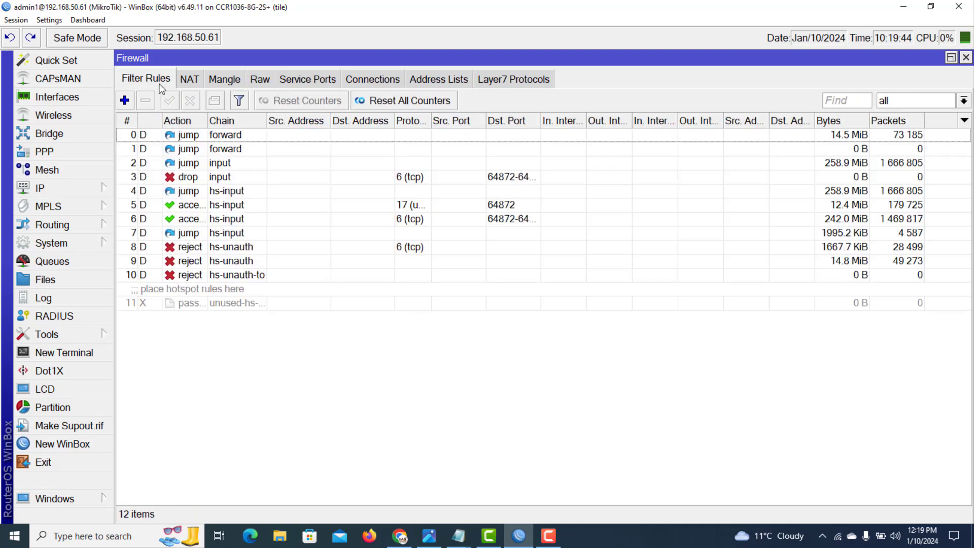
Step: Start a new firewall raw rule using the prerouting chain
click(256, 83)
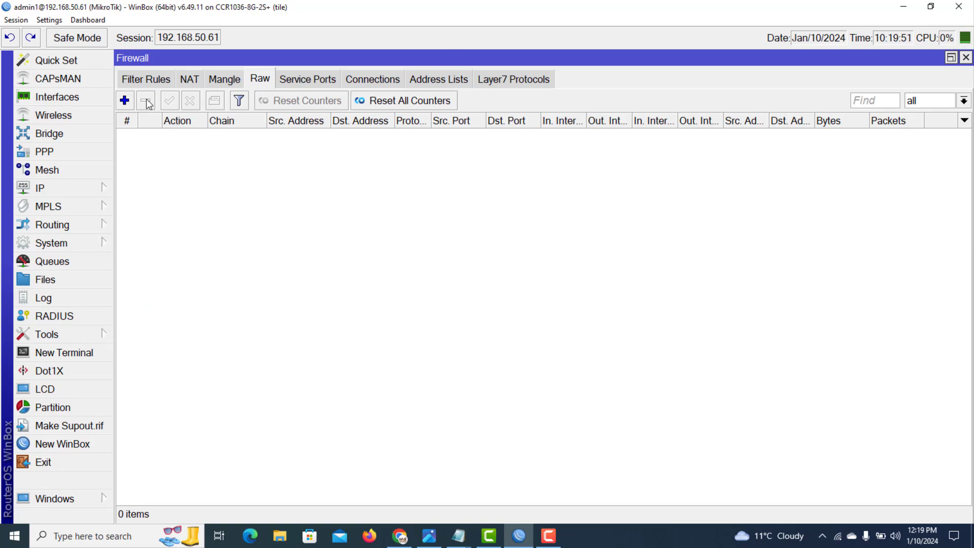
click(125, 101)
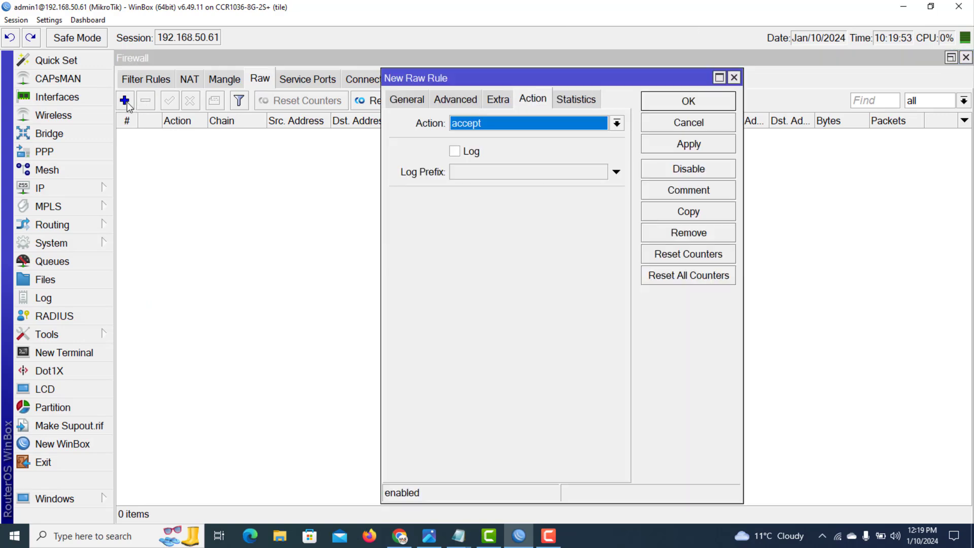
click(407, 99)
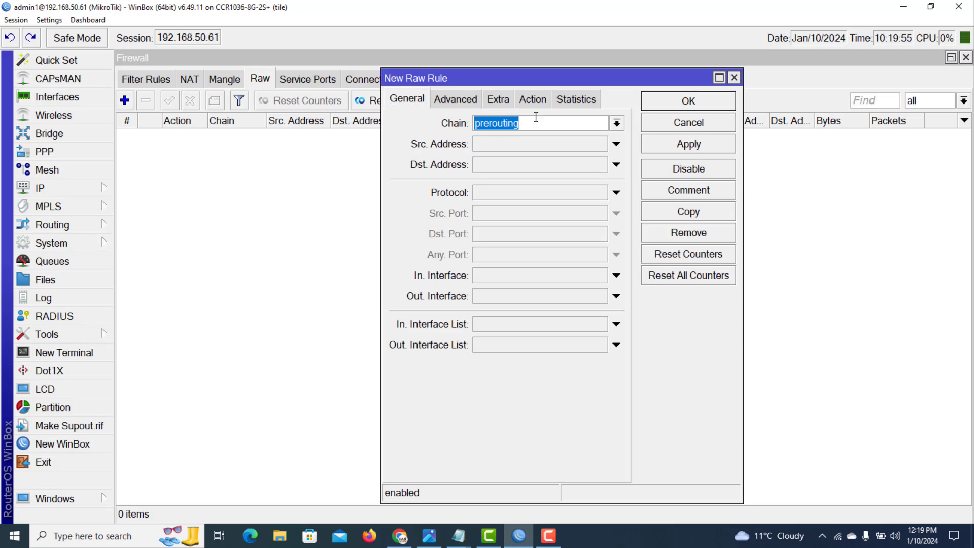
click(621, 123)
click(502, 152)
Step: Set the raw rule's source address list to Allow-User
click(457, 100)
click(530, 124)
click(582, 124)
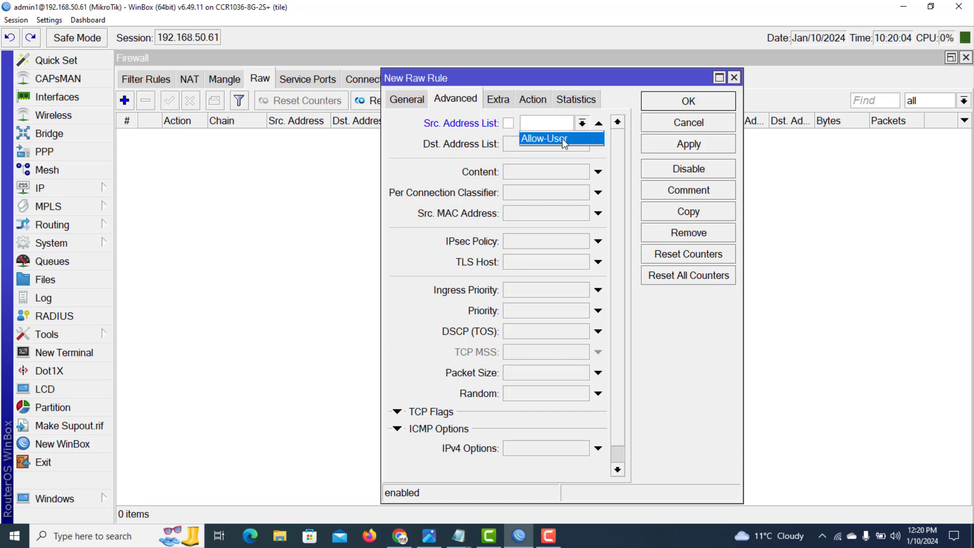
click(563, 138)
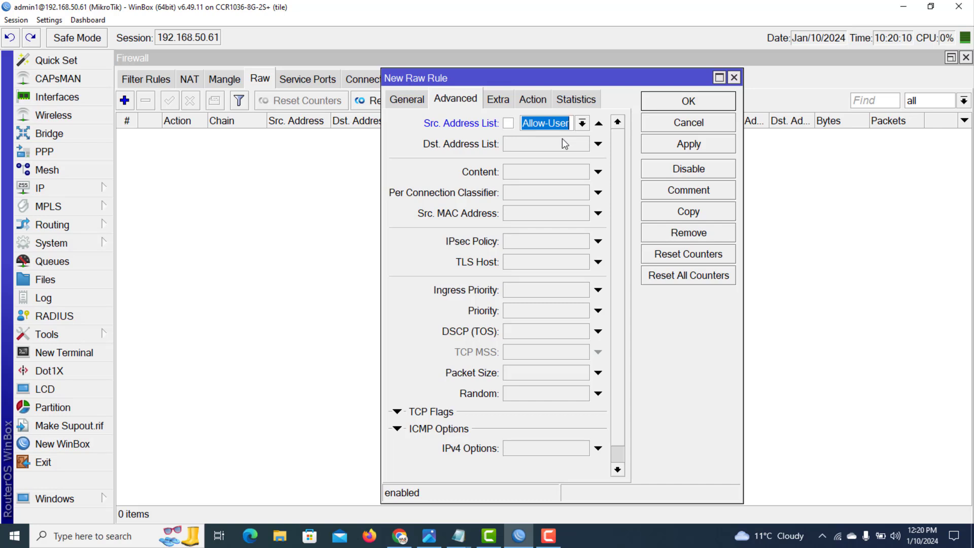
Step: Set the raw rule's destination address list to Allow-User and negate it so the rule matches other destinations
click(517, 145)
click(582, 145)
click(556, 158)
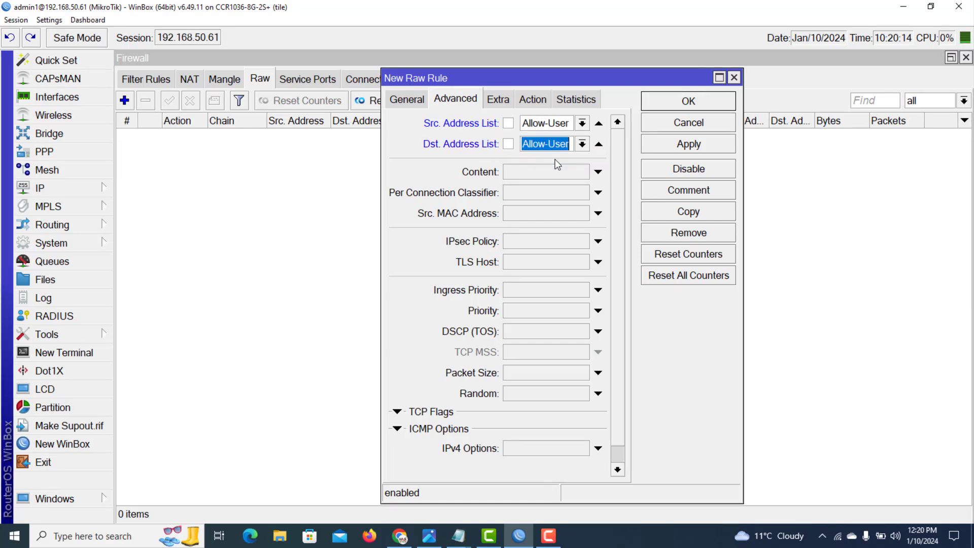
click(509, 144)
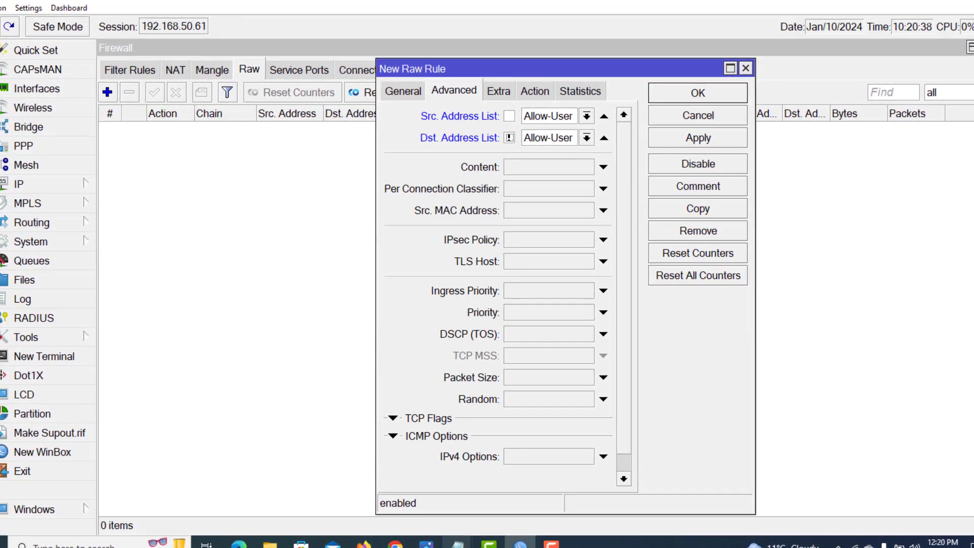
Step: In the tiktok_Raw_Rules notes in Notepad, add the operators && and || after the separator line
mouse_move(457, 541)
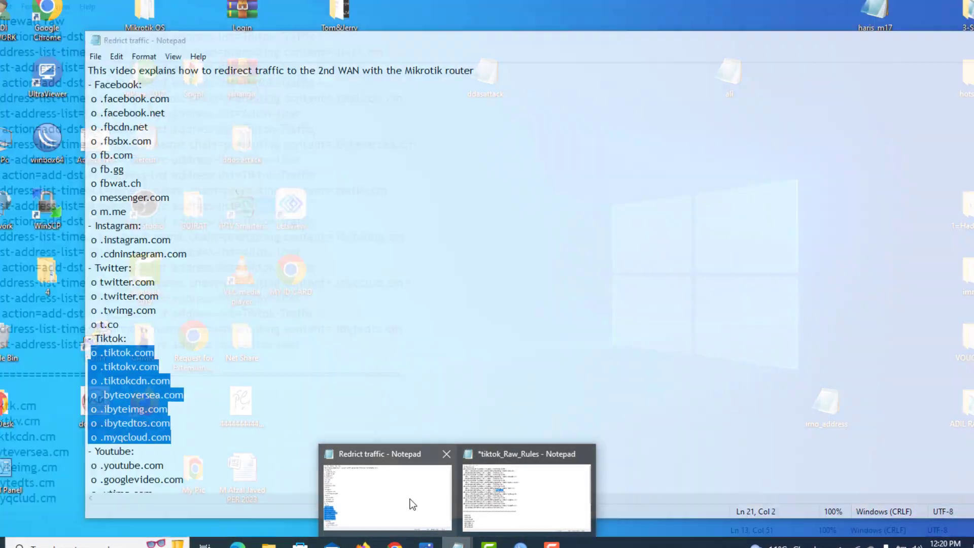
click(393, 494)
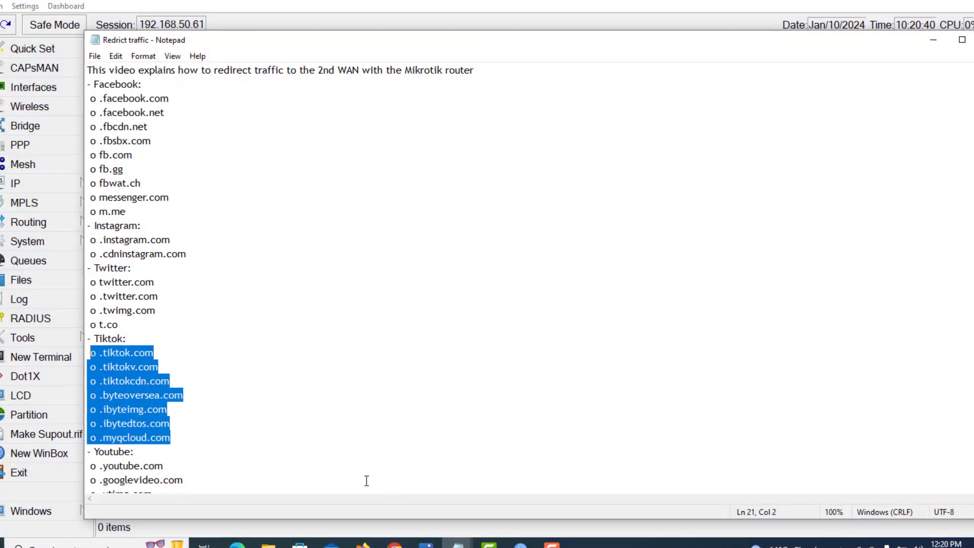
click(936, 38)
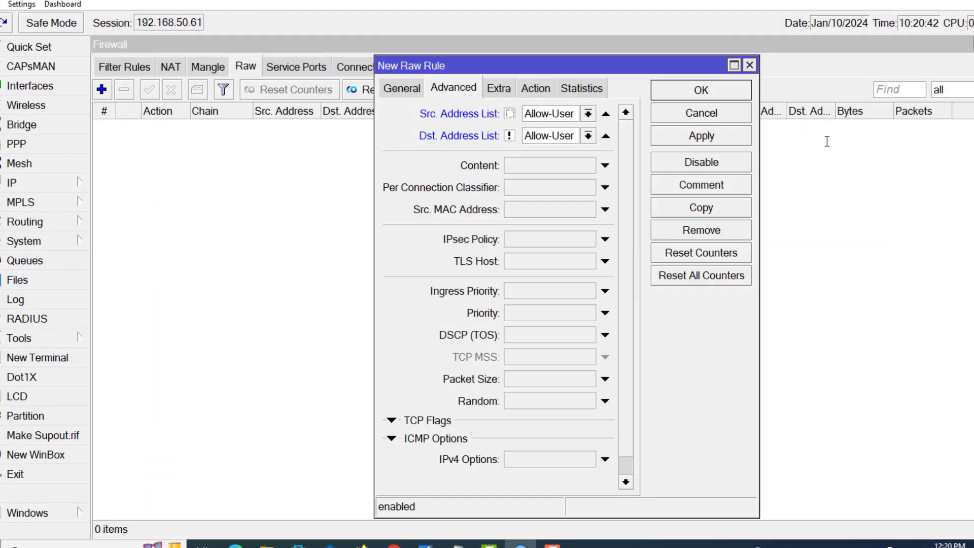
mouse_move(480, 544)
click(509, 518)
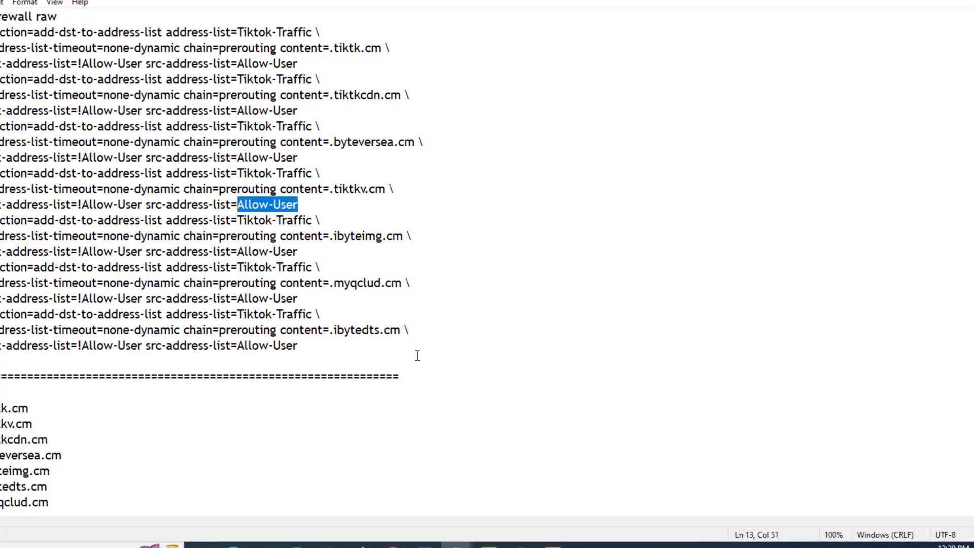
click(511, 377)
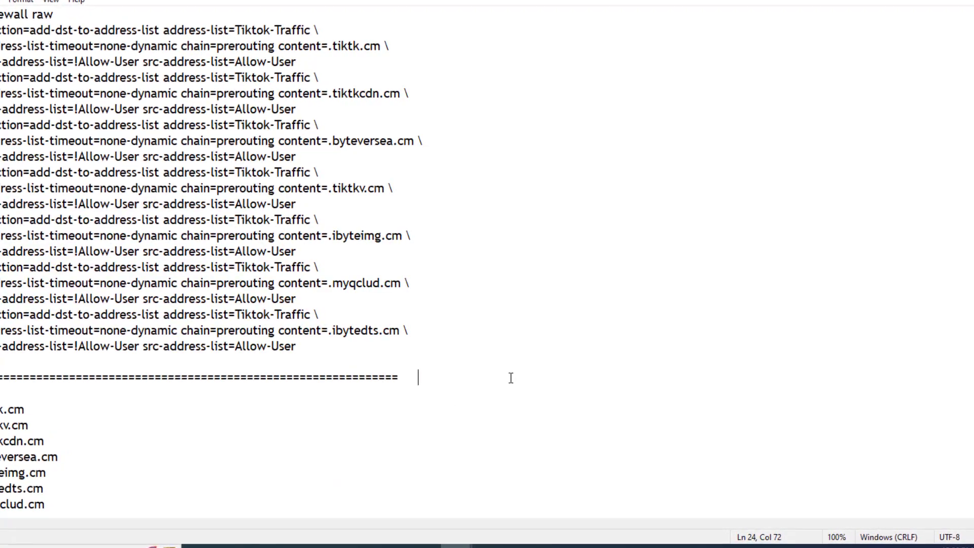
text(&& )
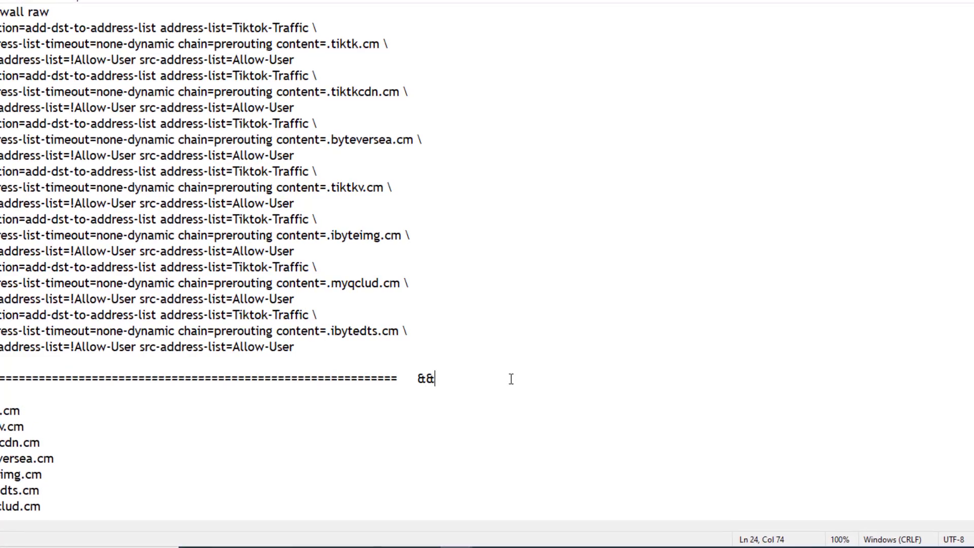
text(  ||)
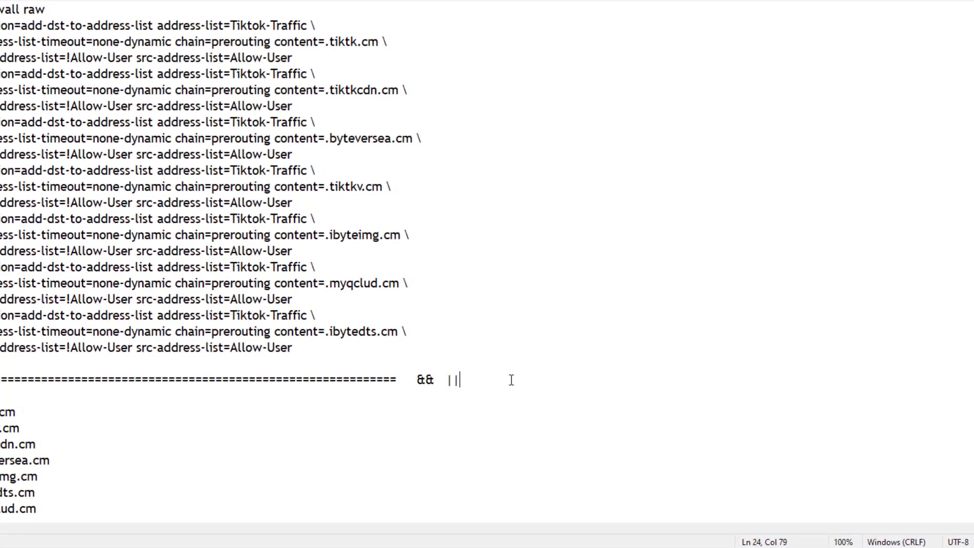
key(shift+Left)
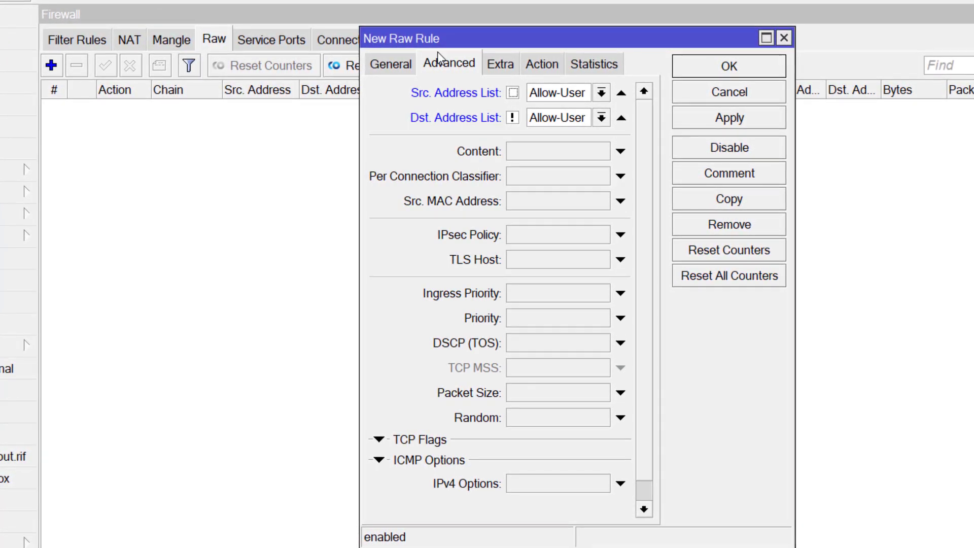
Step: Check the new raw rule's source address list against the Allow-User entry in the firewall address lists
drag(362, 165, 321, 163)
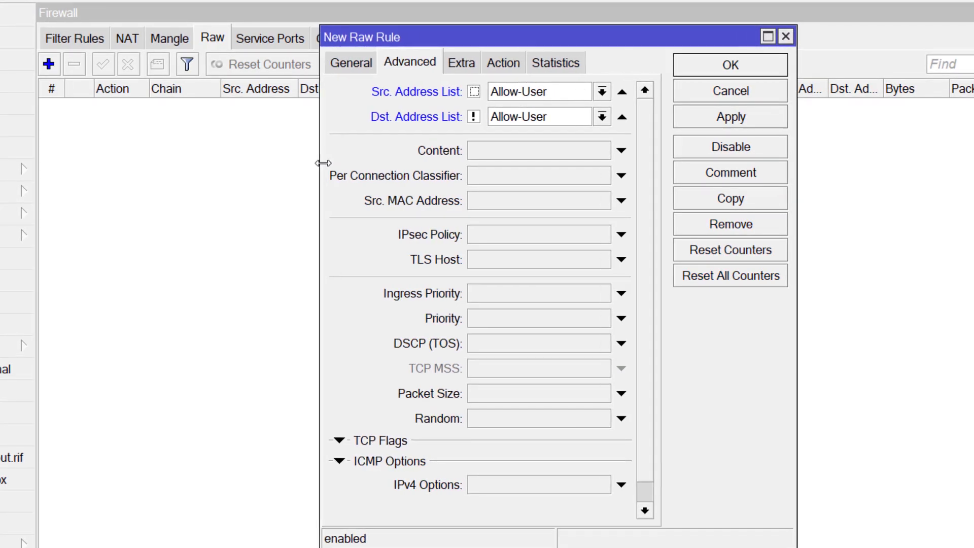
drag(559, 92, 490, 94)
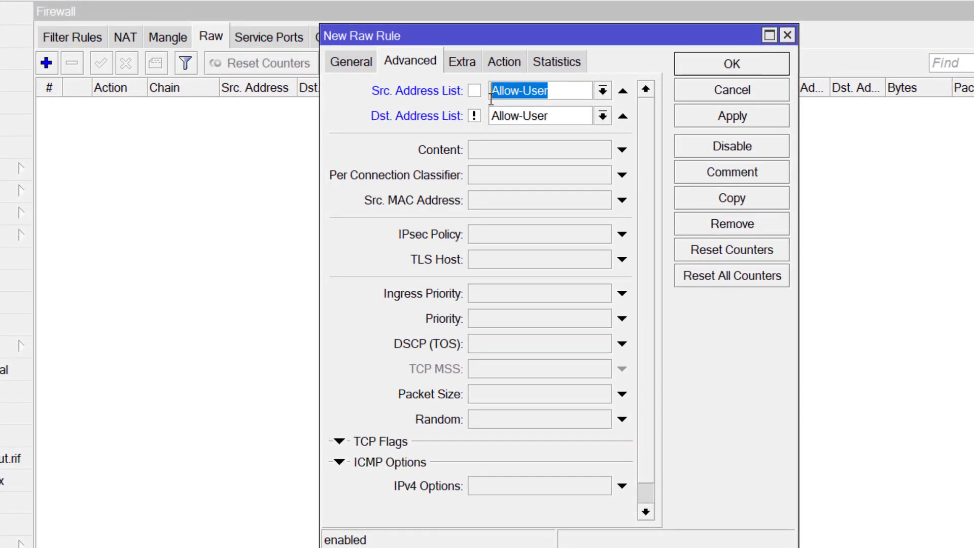
click(559, 94)
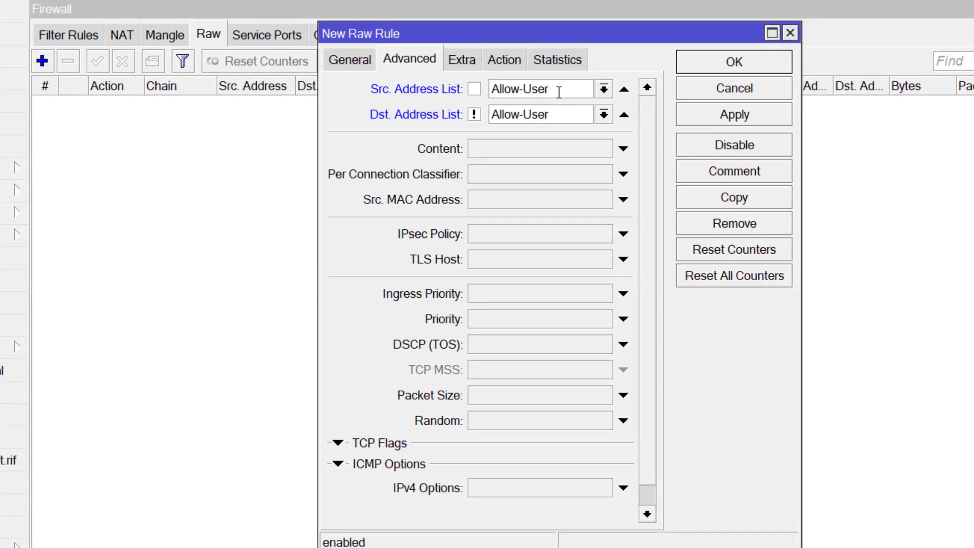
drag(558, 93, 490, 92)
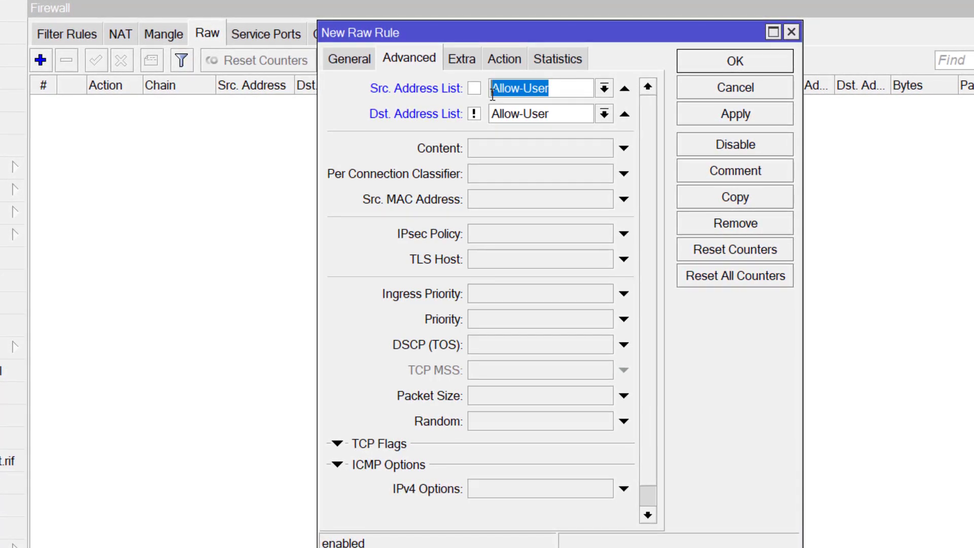
drag(479, 29, 440, 82)
click(431, 32)
click(431, 33)
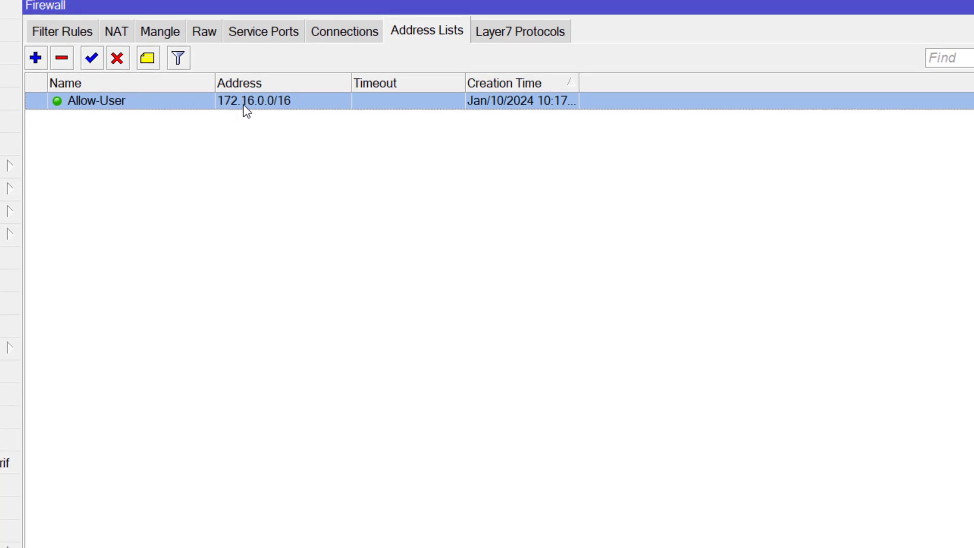
click(208, 36)
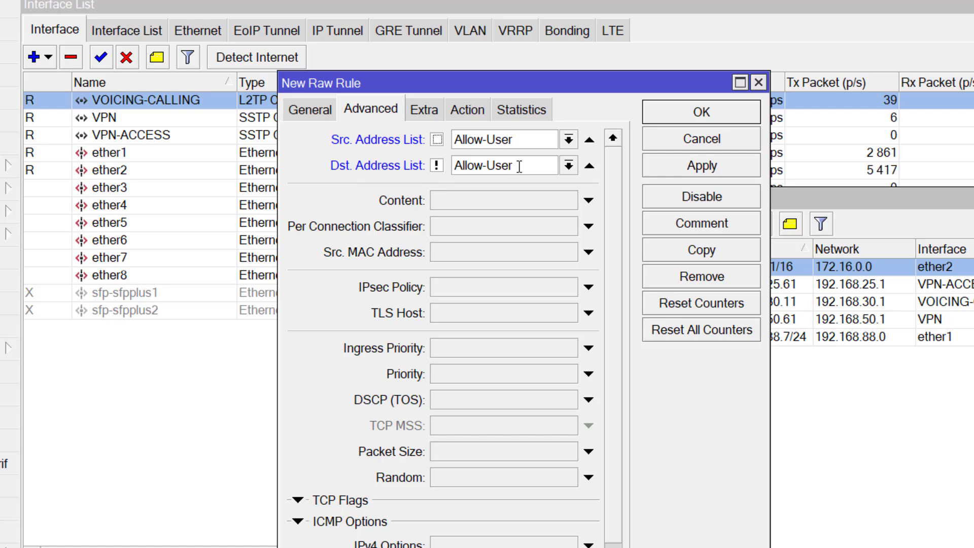
Step: Compare the raw rule's source and negated destination address lists with the ether2 subnet in the router's IP address list
drag(512, 166, 457, 168)
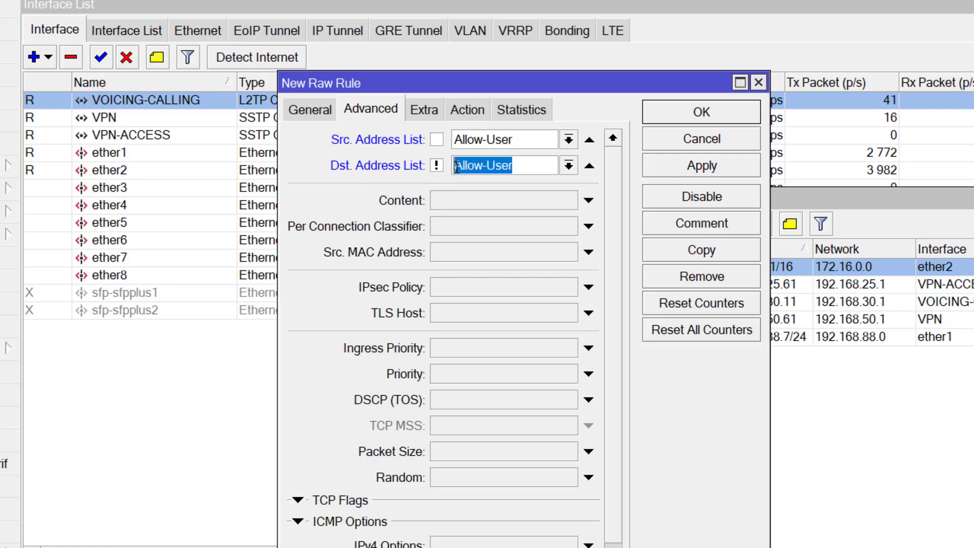
drag(524, 166, 456, 168)
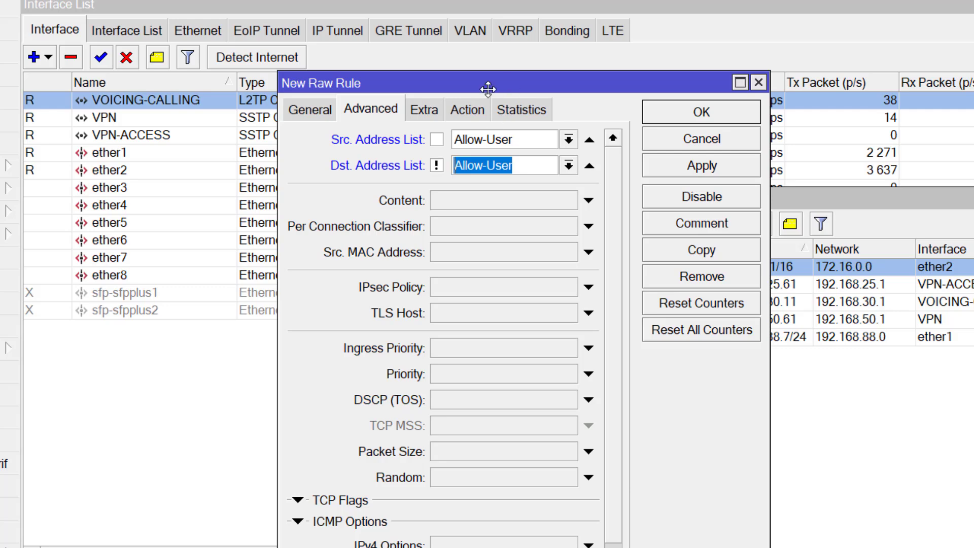
drag(509, 83, 362, 106)
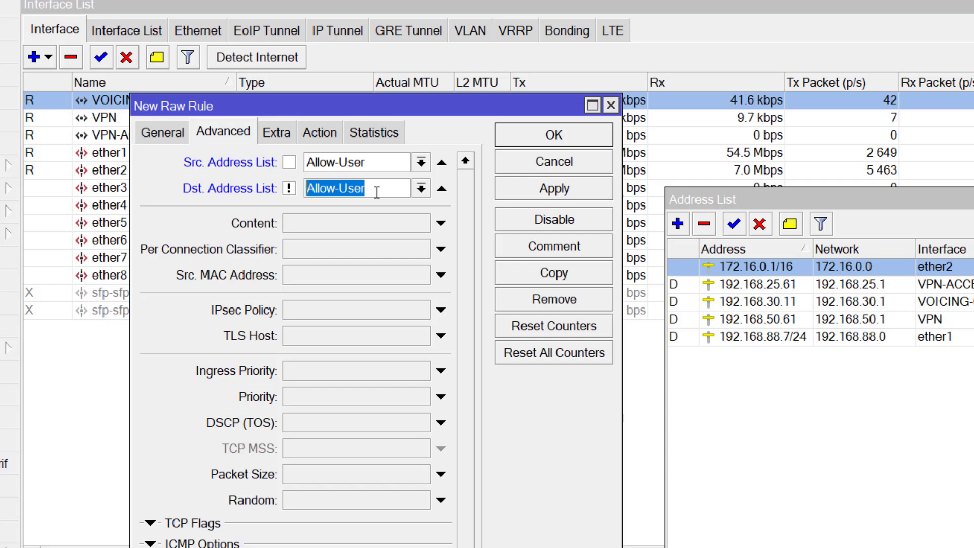
click(374, 163)
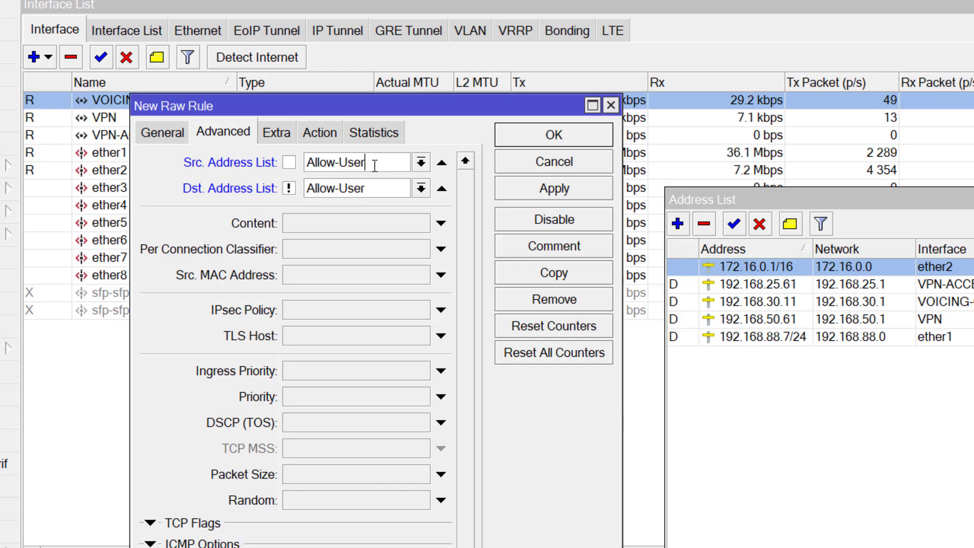
drag(374, 166, 309, 165)
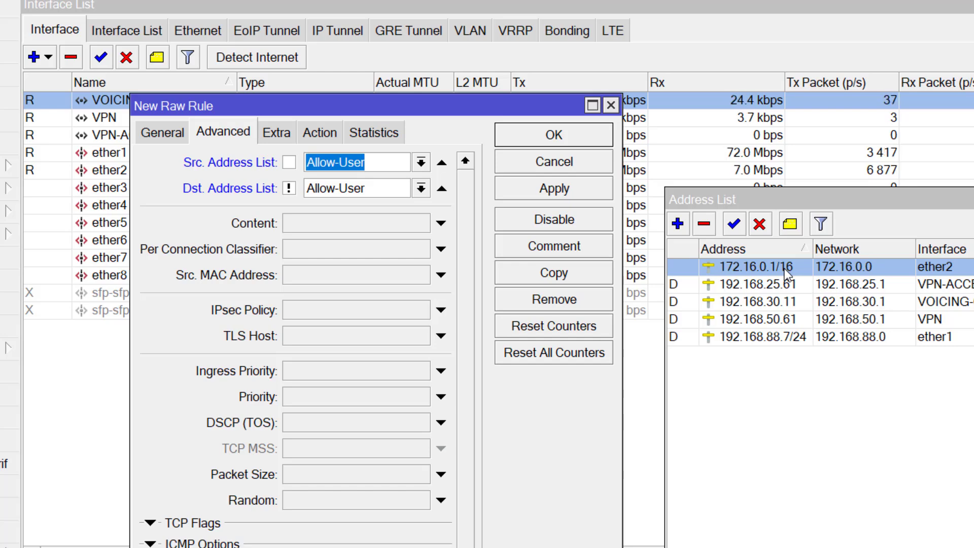
mouse_move(785, 269)
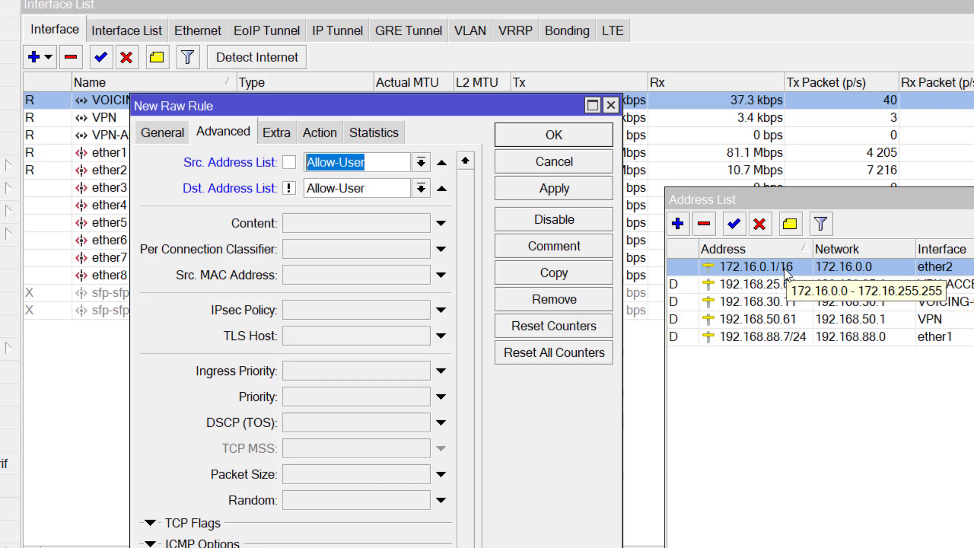
click(387, 163)
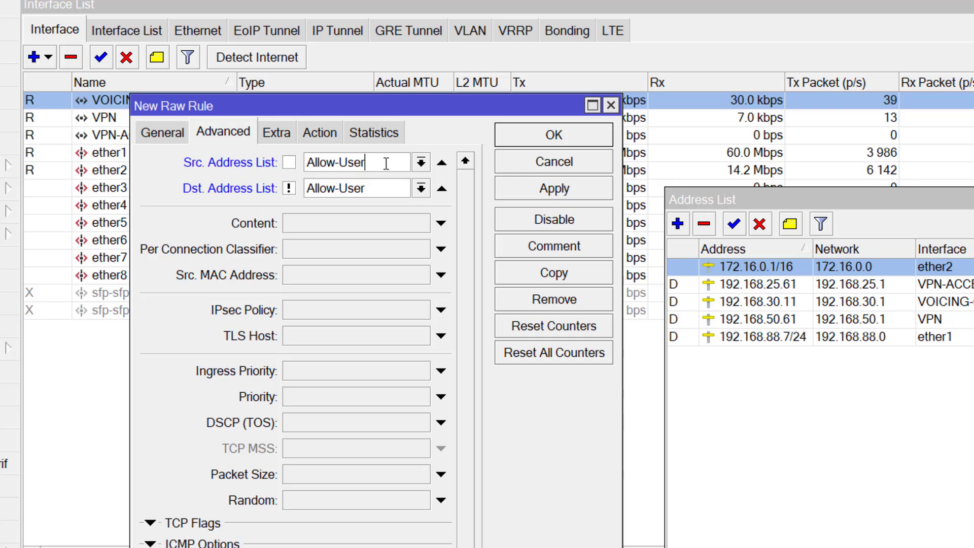
drag(380, 193, 307, 193)
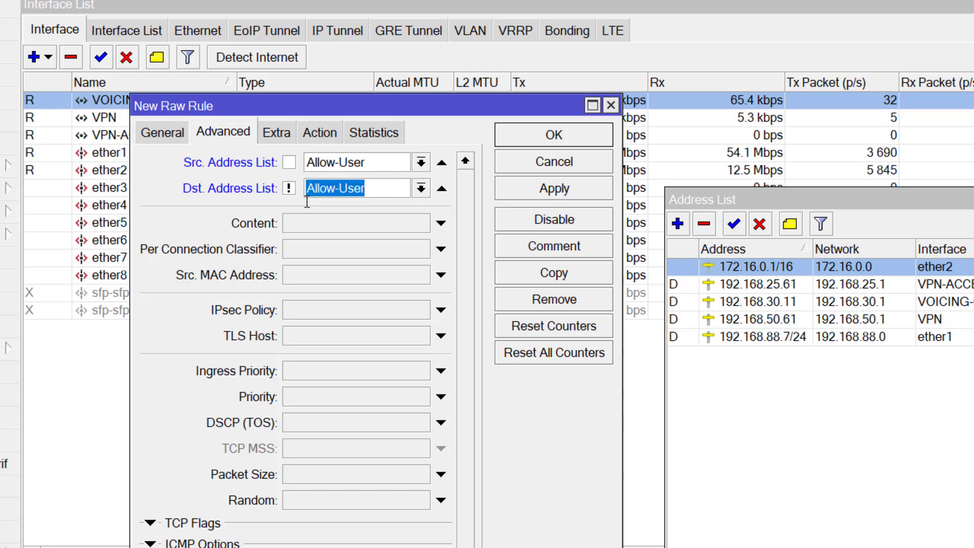
click(391, 195)
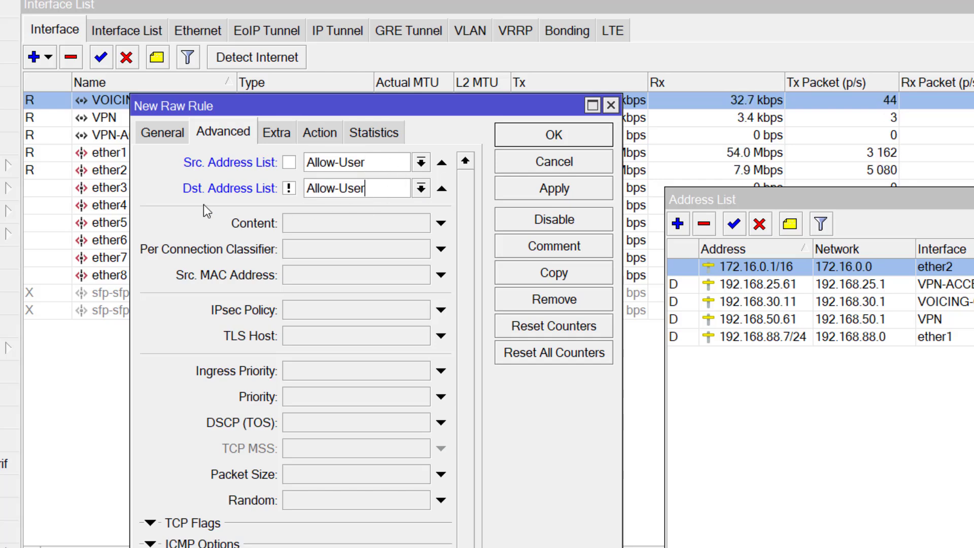
drag(373, 191, 307, 193)
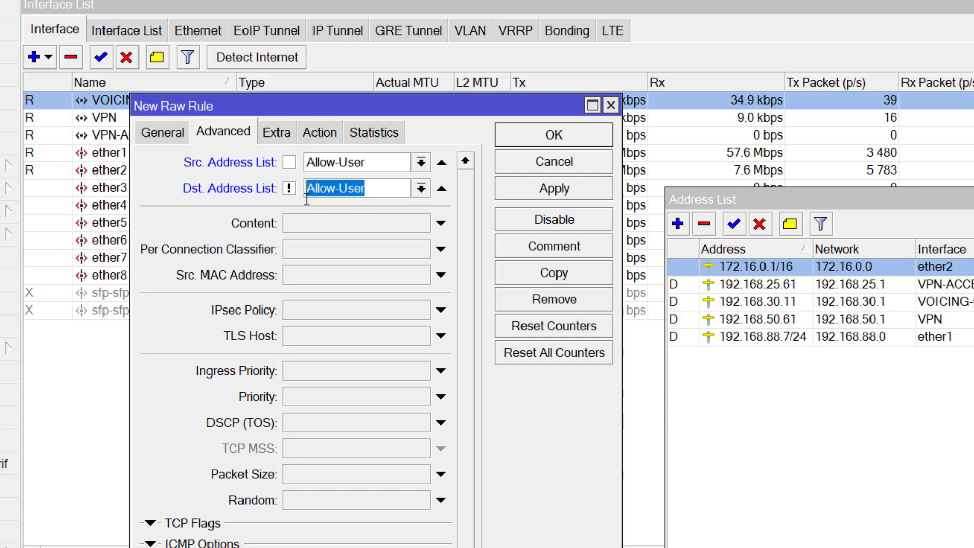
click(380, 190)
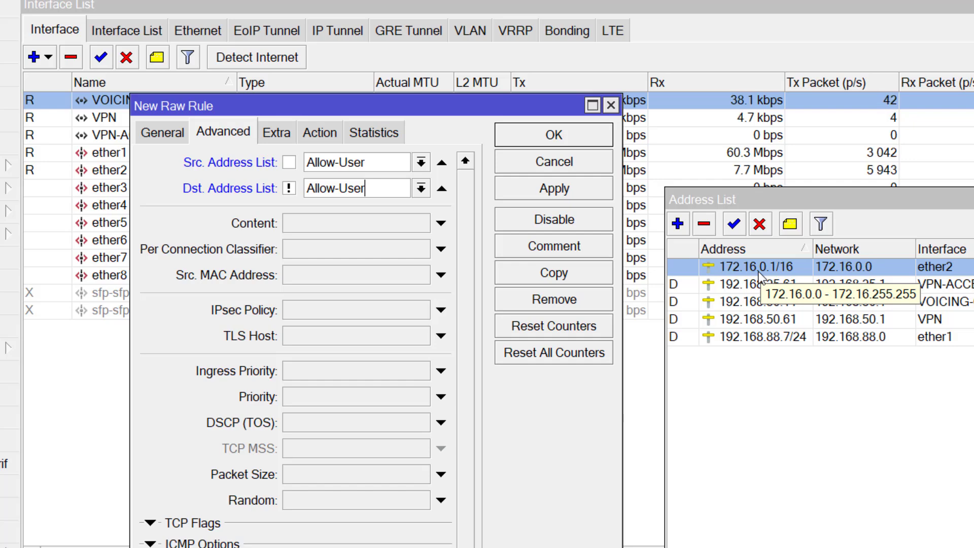
Step: Recheck the raw rule's chain and address lists, and set its action to add dst to address list
click(332, 136)
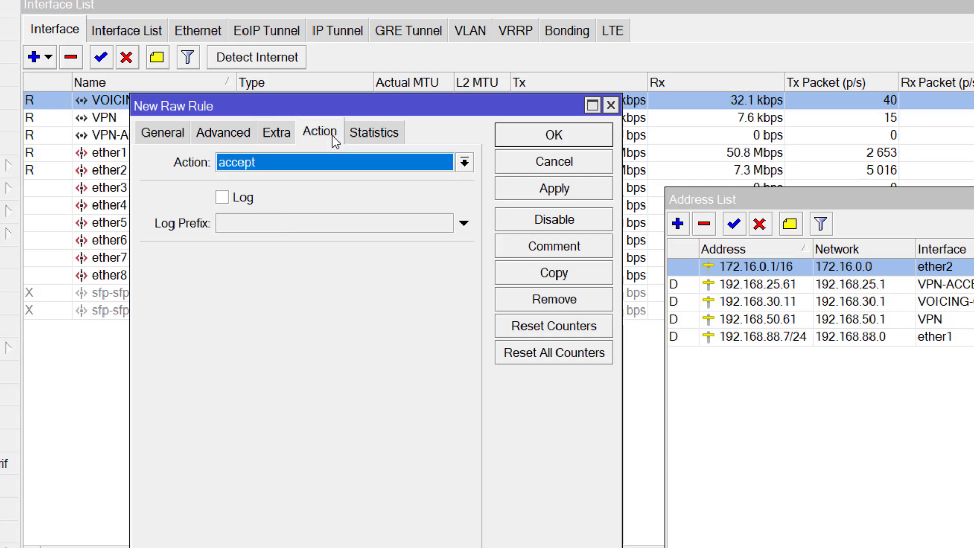
click(154, 136)
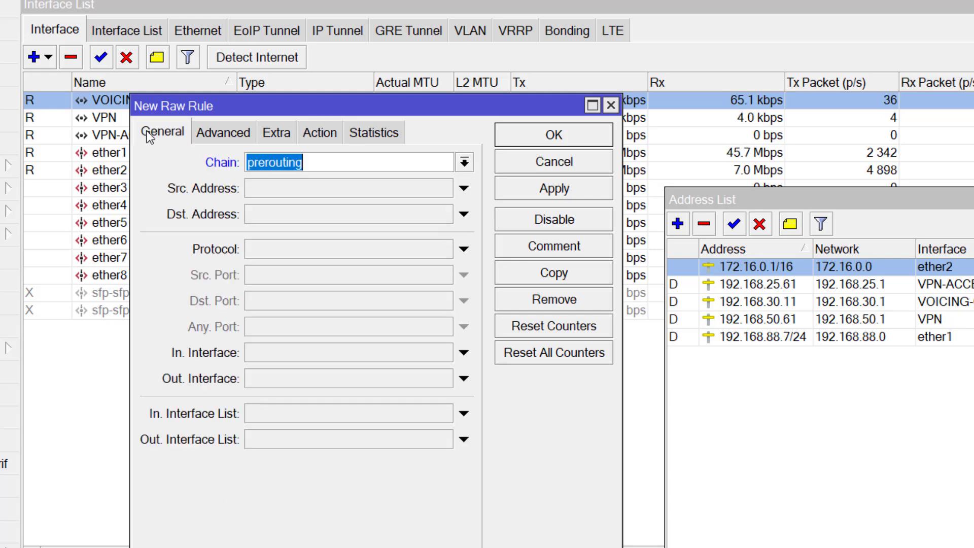
click(230, 135)
drag(368, 164, 288, 175)
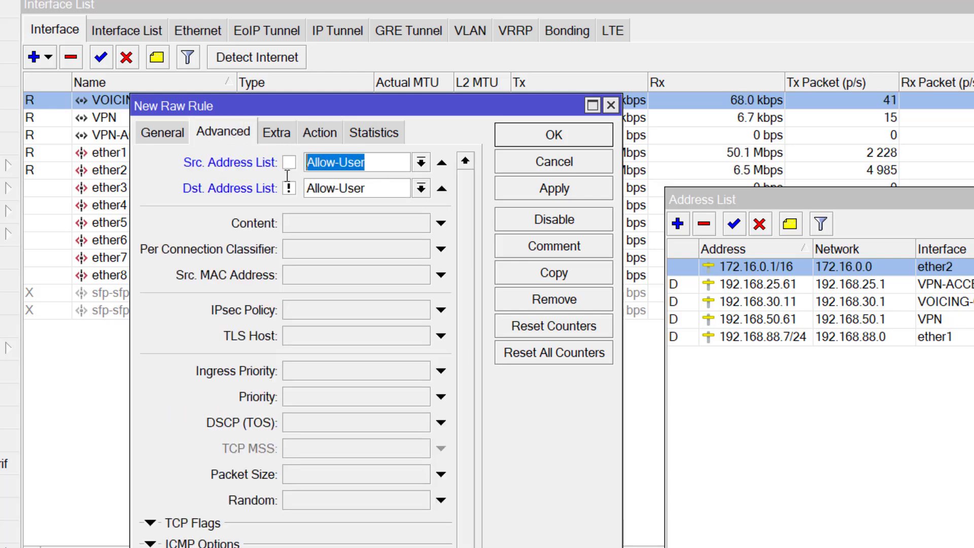
drag(380, 192, 305, 195)
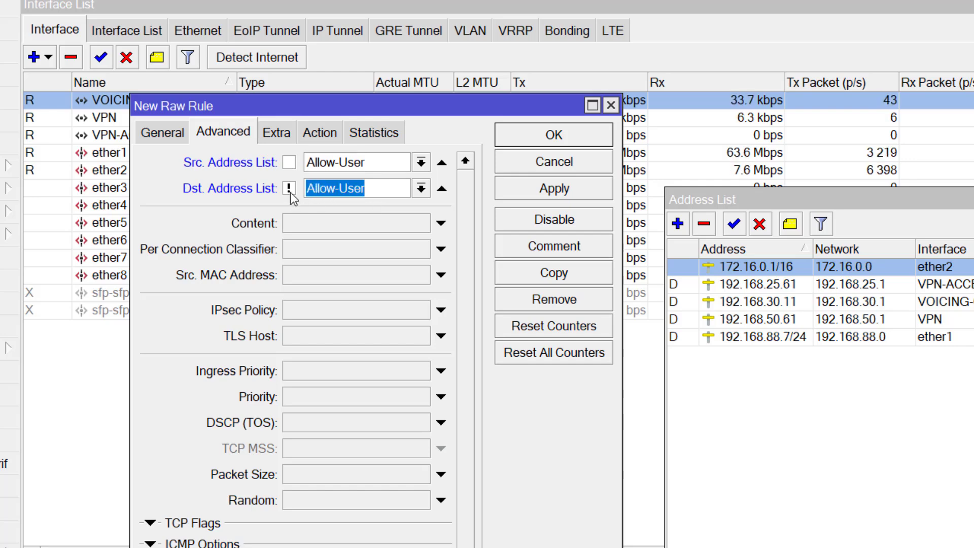
click(324, 136)
click(321, 162)
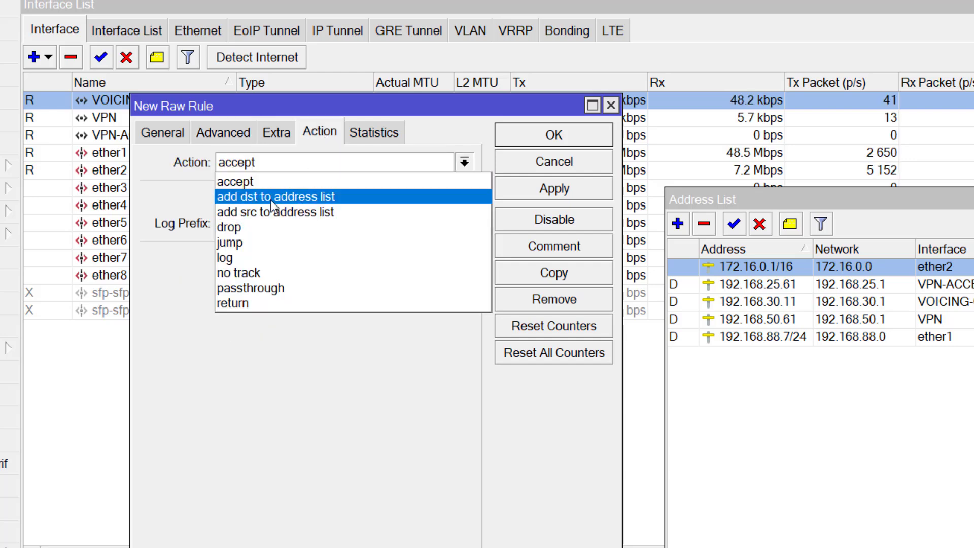
click(324, 197)
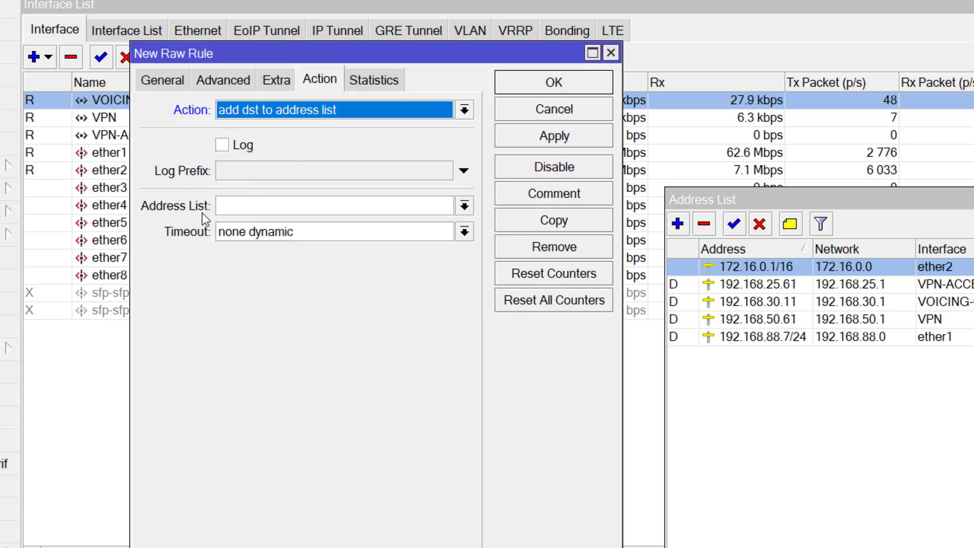
Step: Copy the Tiktok-Traffic name from the tiktok_Raw_Rules notes in Notepad into the new raw rule's action address list, keeping the timeout none dynamic
click(262, 210)
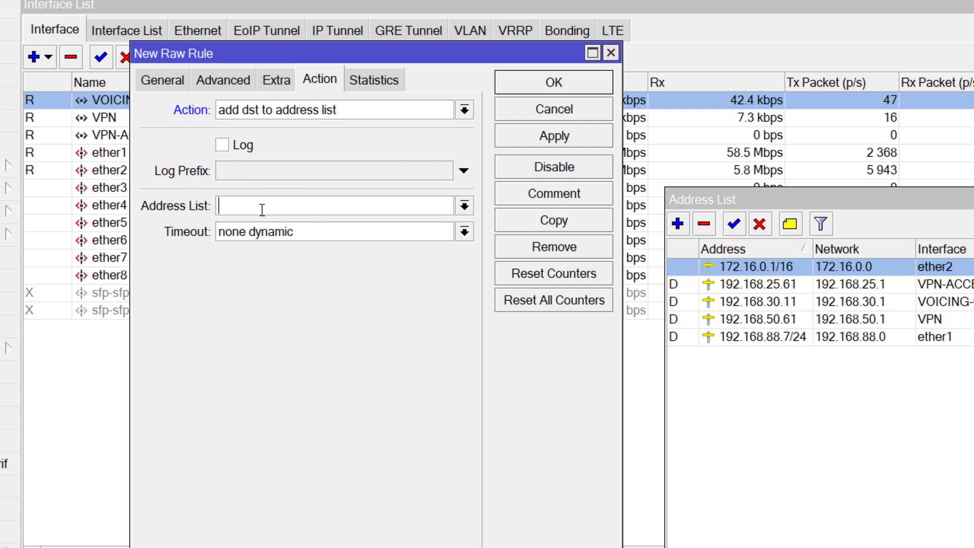
mouse_move(492, 547)
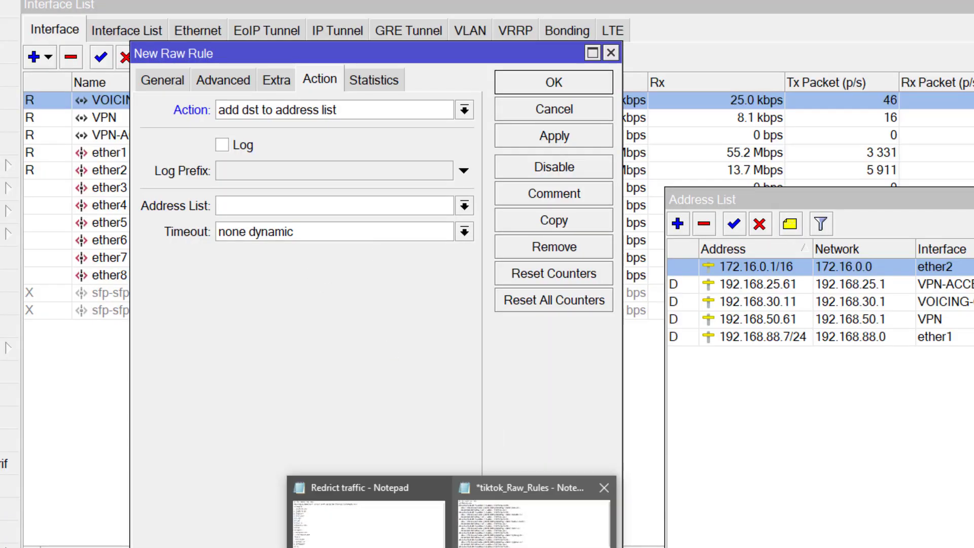
click(532, 520)
drag(284, 324, 198, 323)
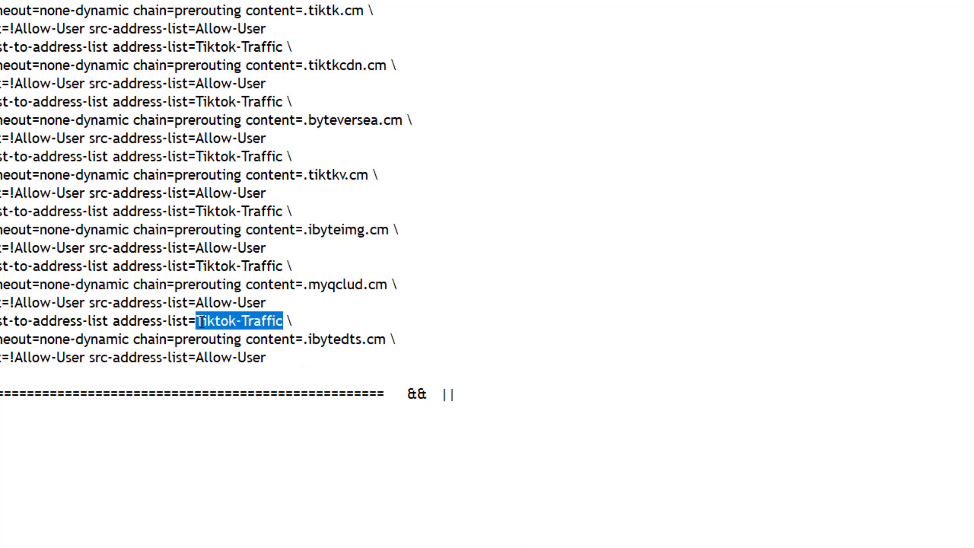
right_click(201, 322)
click(239, 373)
key(alt+Tab)
click(278, 206)
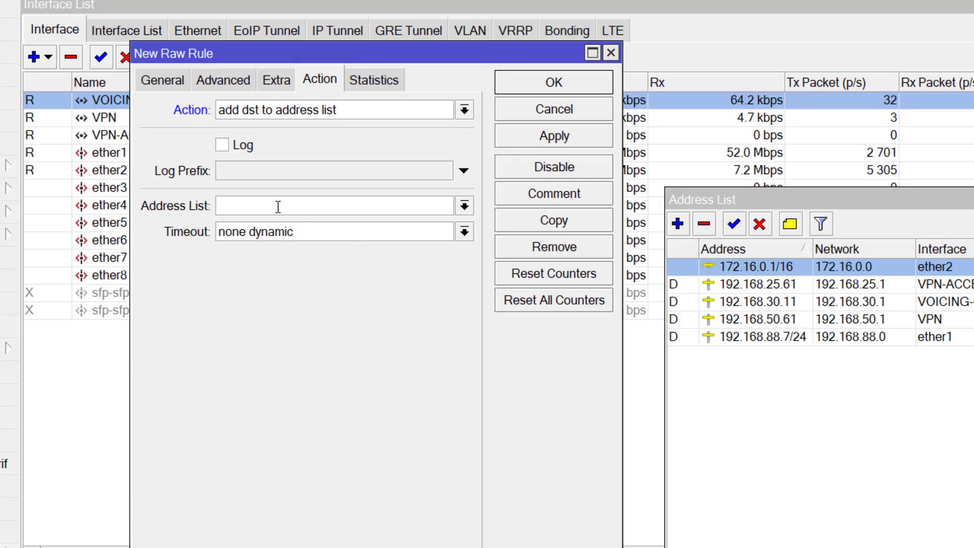
key(ctrl+v)
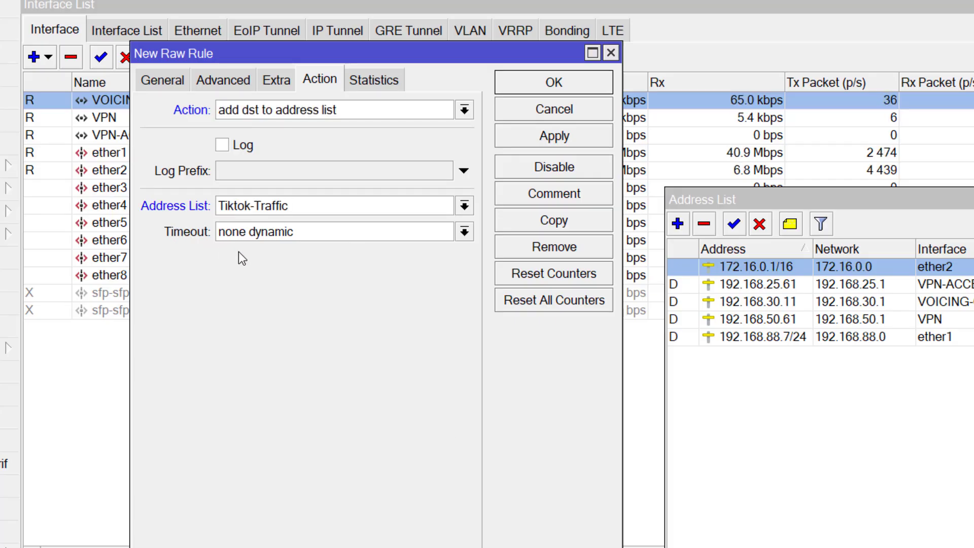
drag(311, 232, 187, 239)
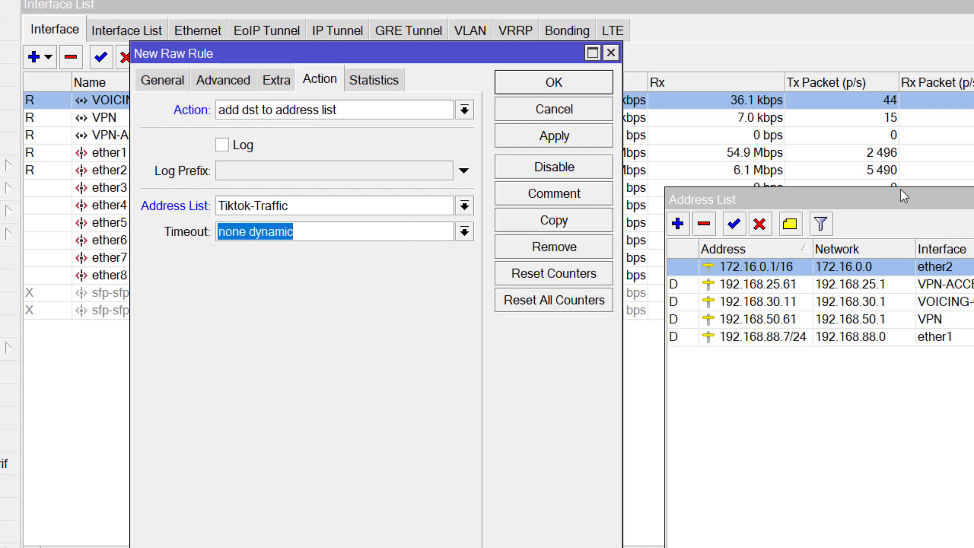
Step: Put away the other open windows, then apply and save the new raw rule
click(973, 200)
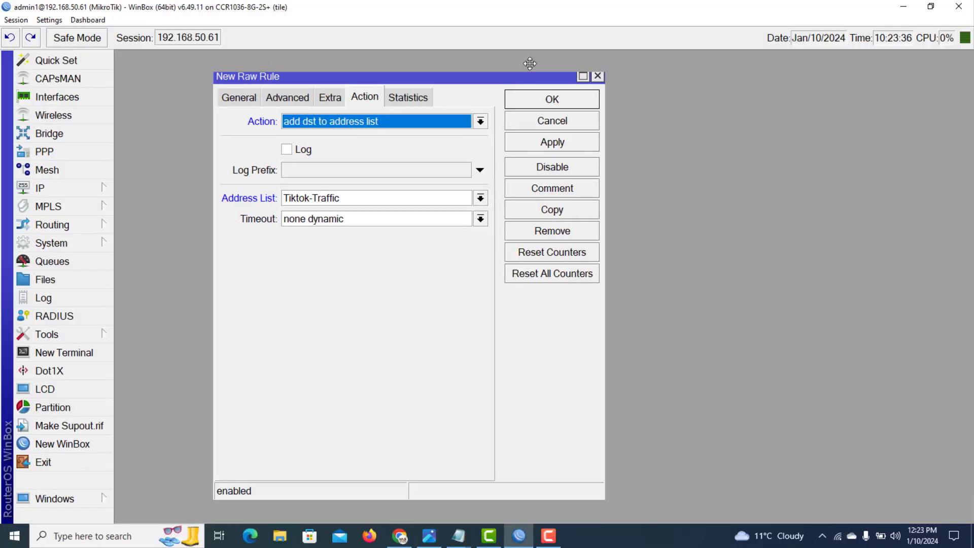
drag(529, 63, 536, 50)
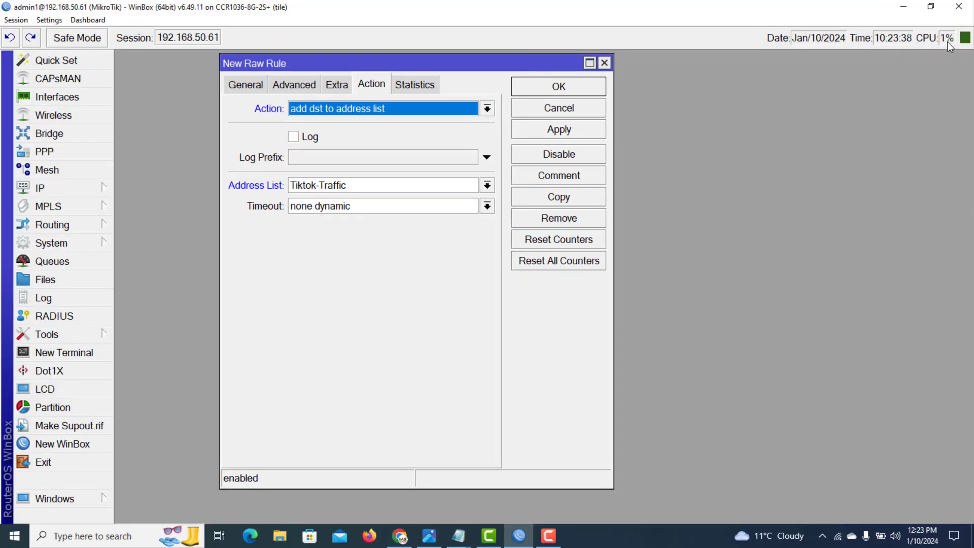
click(582, 131)
click(568, 89)
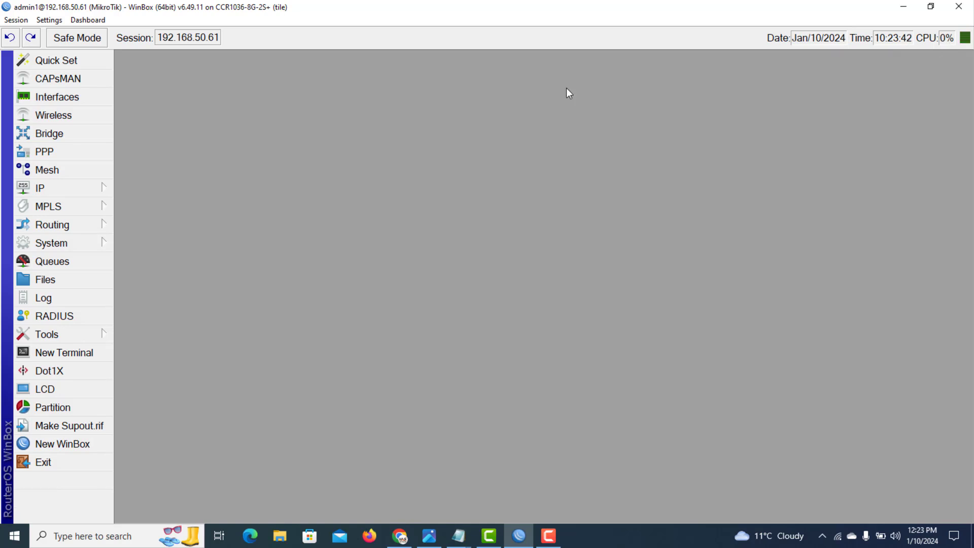
Step: Check the raw rule's byte and packet counters and the entries it adds to the firewall address lists
click(53, 187)
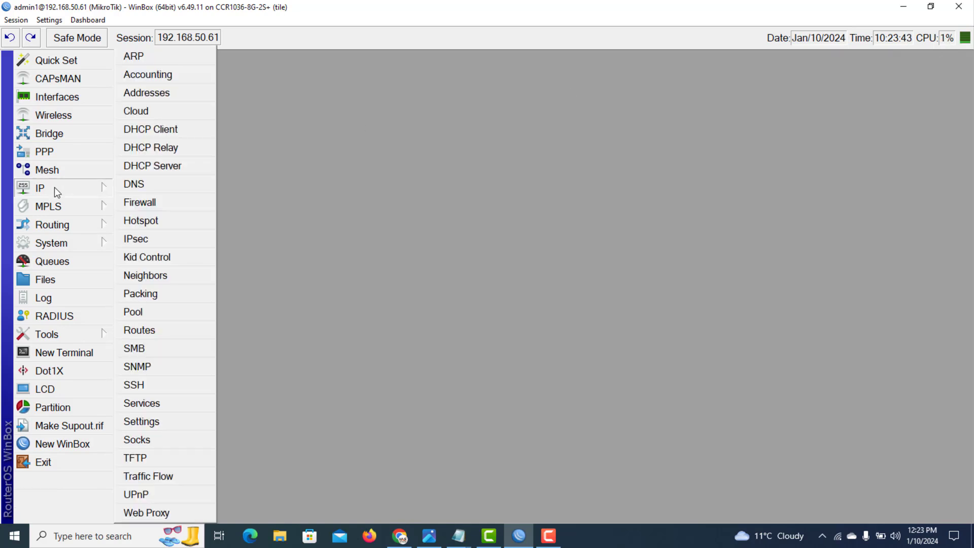
click(153, 202)
click(207, 137)
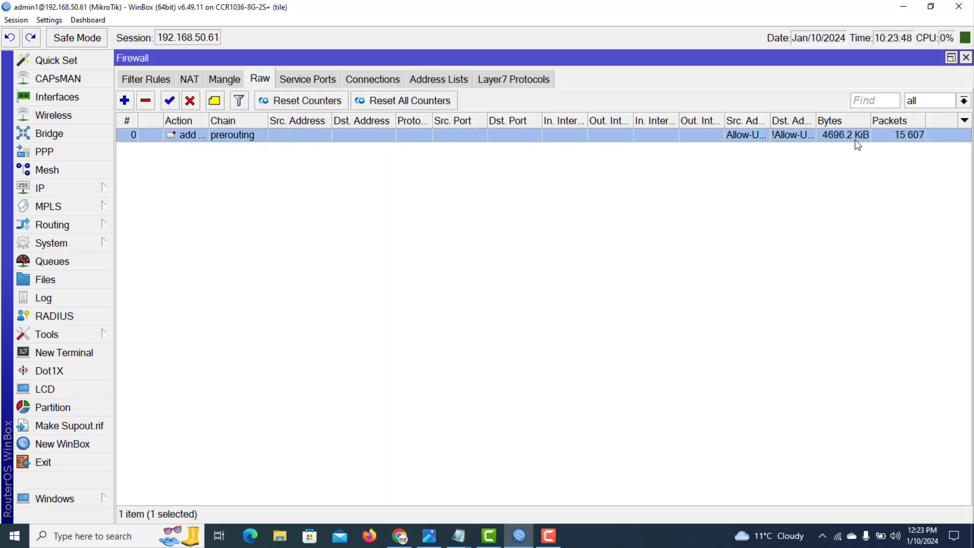
click(449, 84)
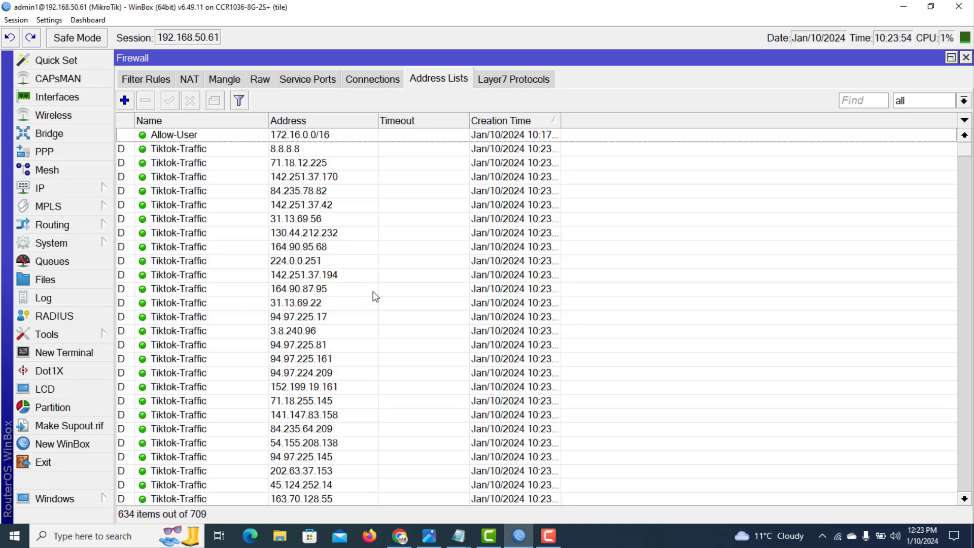
Step: Remove the 8.8.8.8 entry from the Tiktok-Traffic address list
mouse_move(964, 155)
mouse_down()
mouse_move(951, 304)
mouse_move(966, 511)
mouse_move(969, 152)
mouse_up()
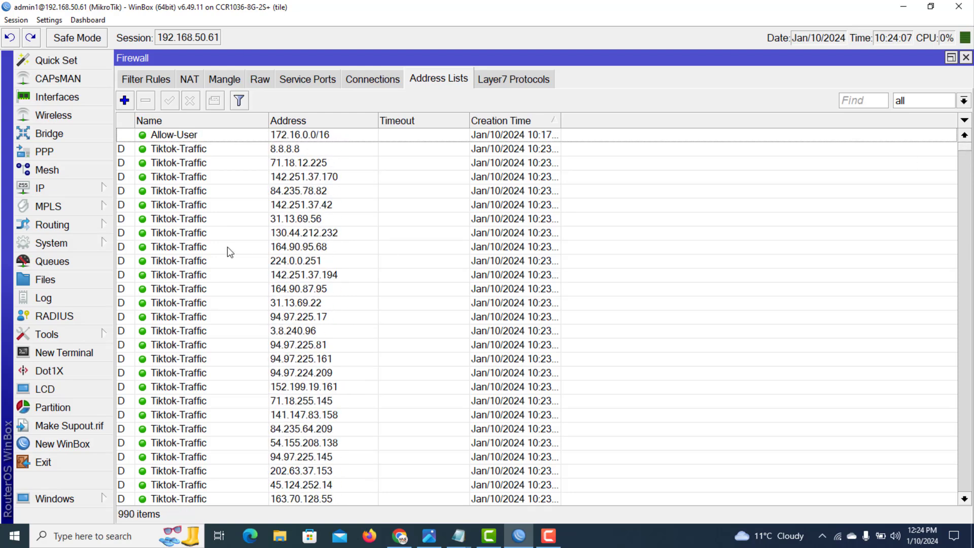
click(289, 152)
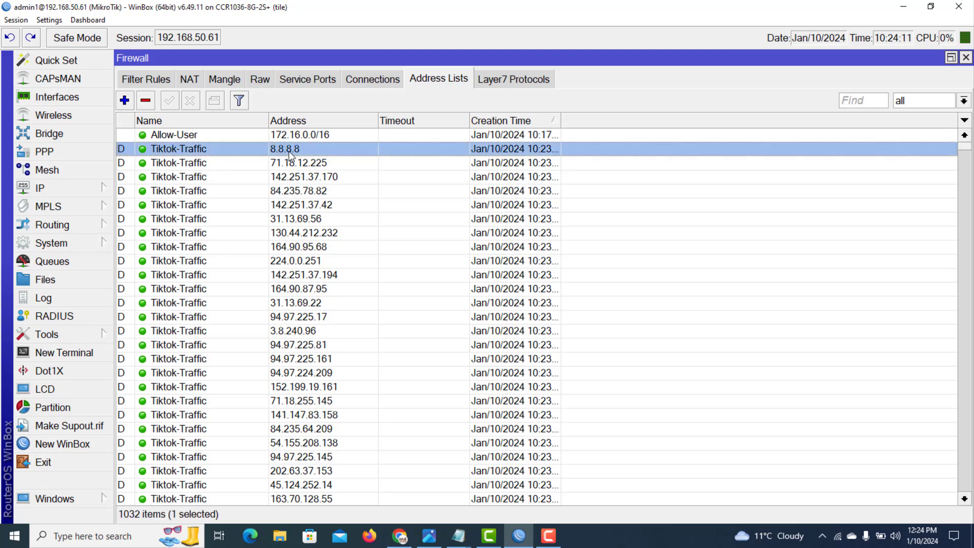
click(148, 101)
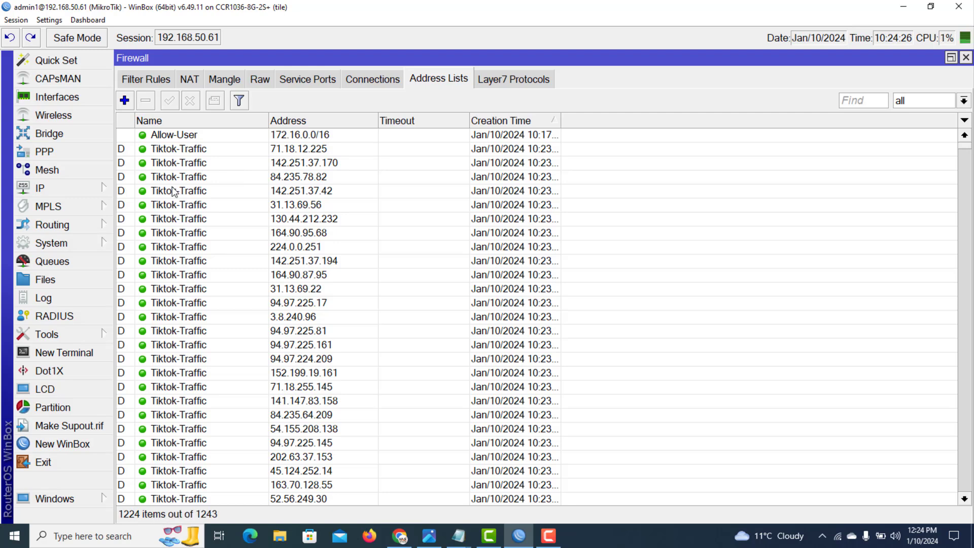
Step: Review the raw rule's address lists, action and Content matcher, and close the rule
click(259, 80)
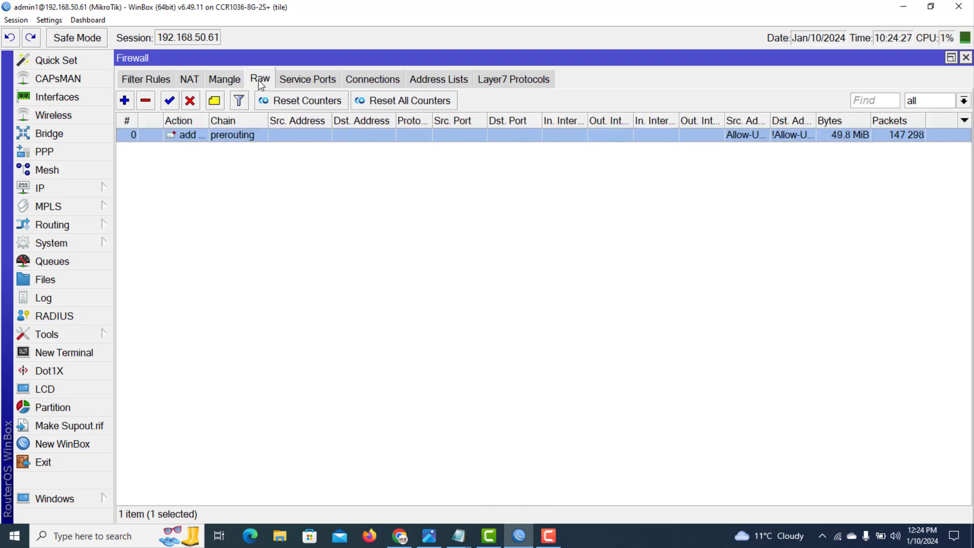
double_click(233, 135)
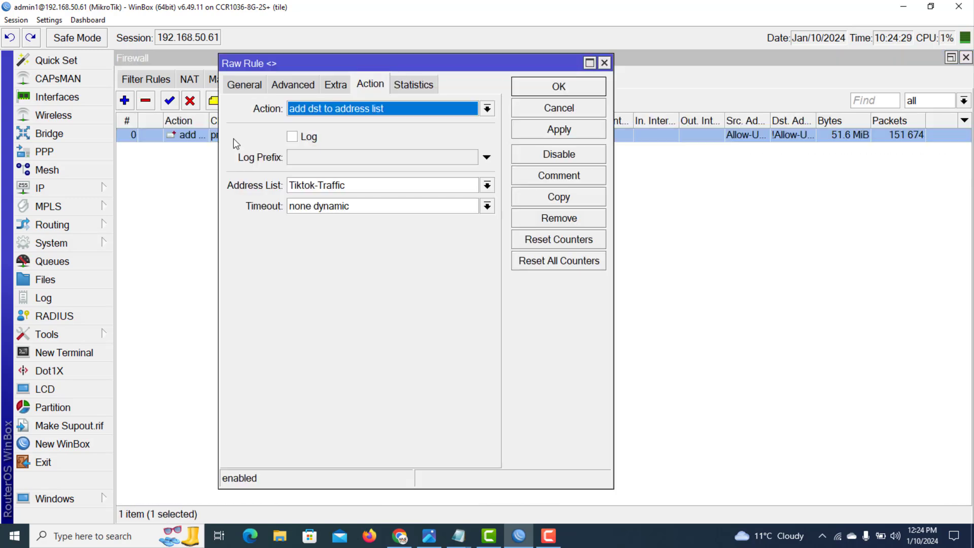
click(248, 87)
click(287, 87)
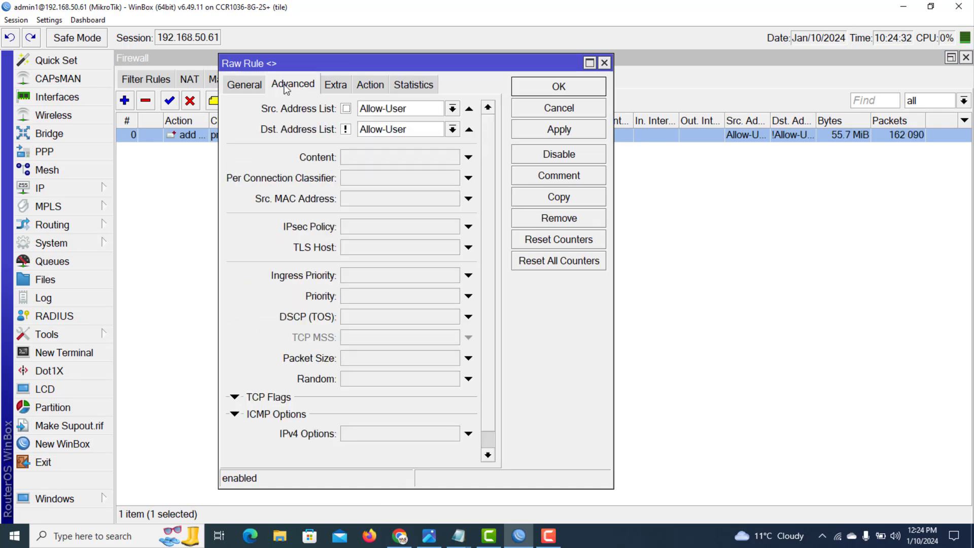
click(371, 89)
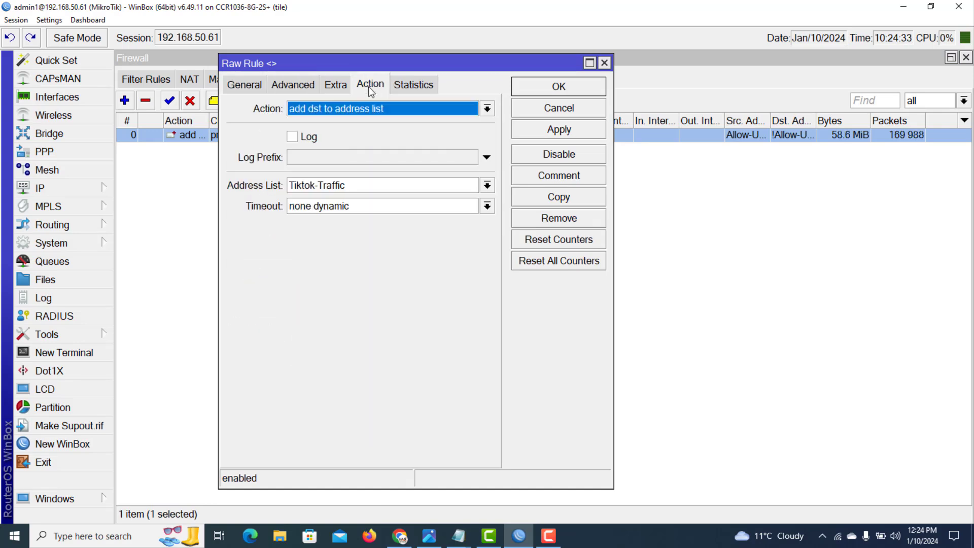
click(287, 87)
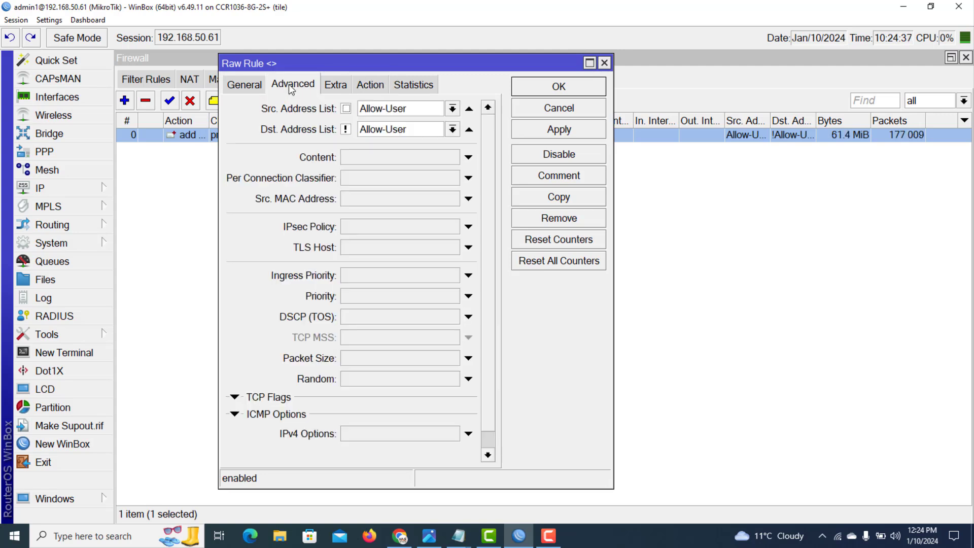
click(350, 161)
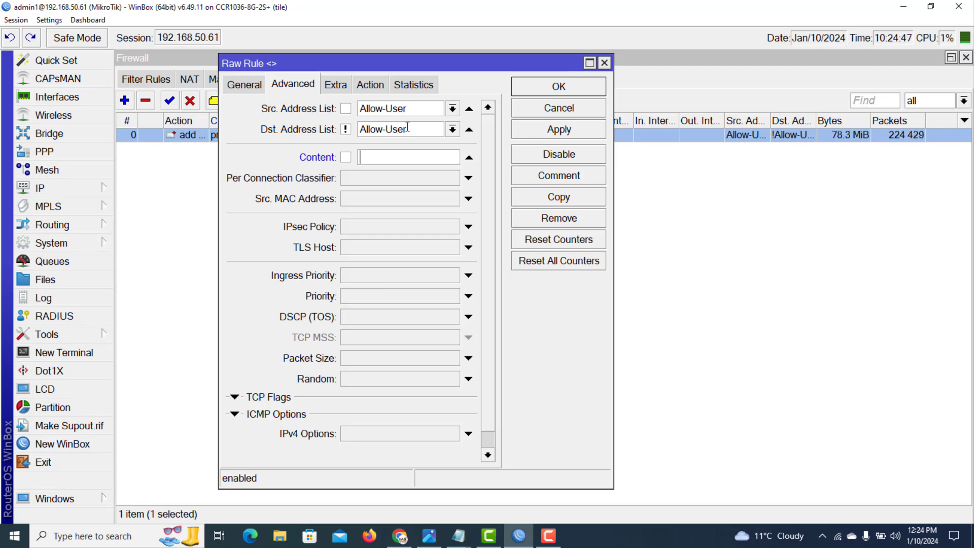
click(669, 105)
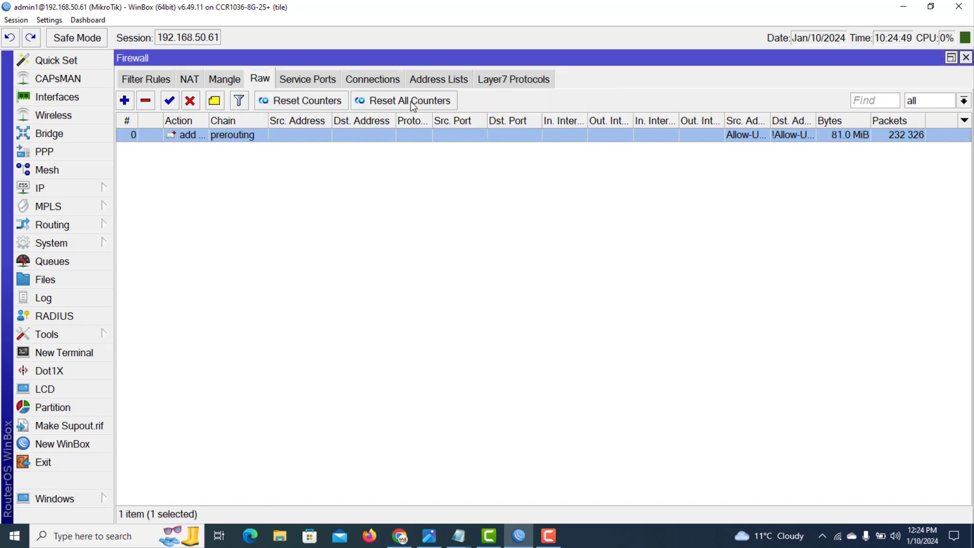
Step: Delete all Tiktok-Traffic entries from the firewall address lists, keeping only the Allow-User entry
click(434, 80)
click(194, 147)
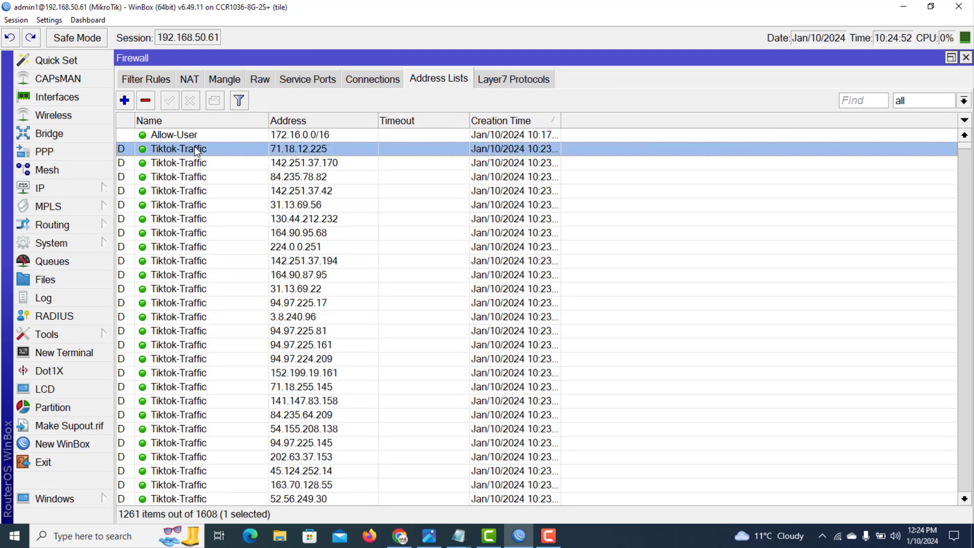
key(ctrl+a)
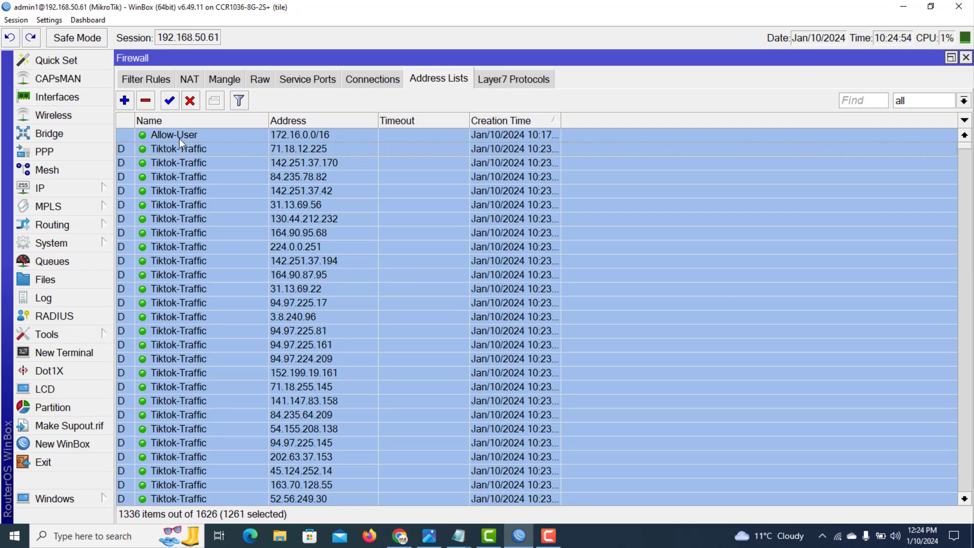
click(179, 138)
key(ctrl+a)
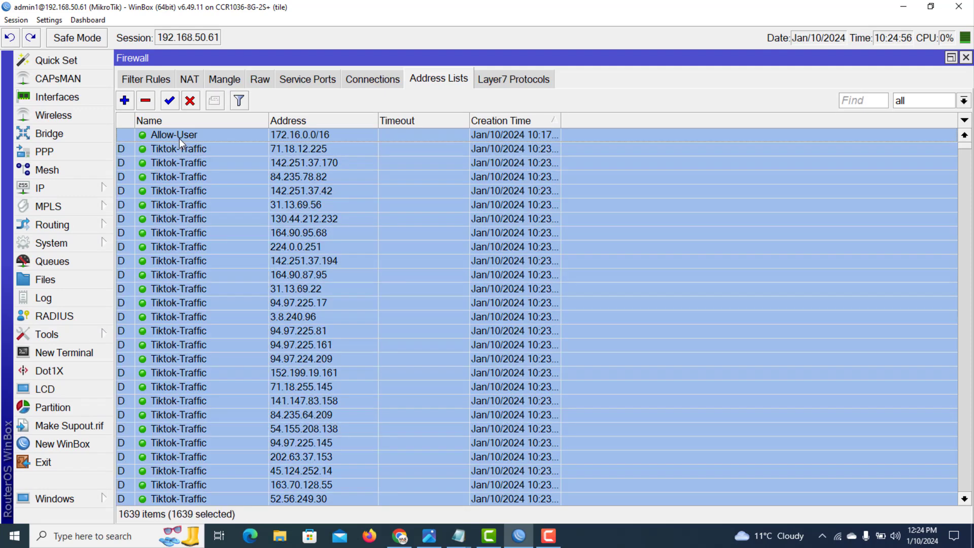
ctrl+click(179, 138)
click(146, 100)
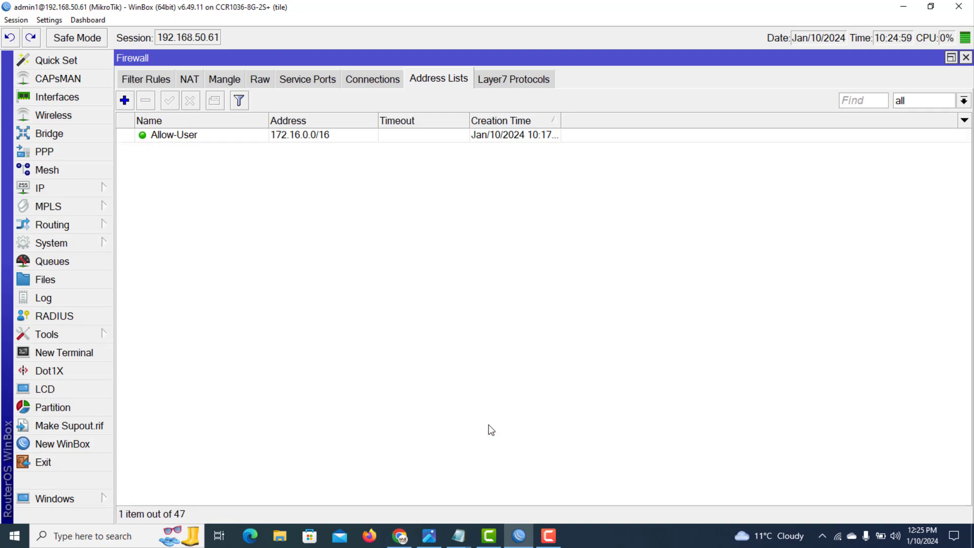
Step: Copy the .tiktk.cm domain from the list in the tiktok_Raw_Rules notes in Notepad and return to WinBox
mouse_move(459, 539)
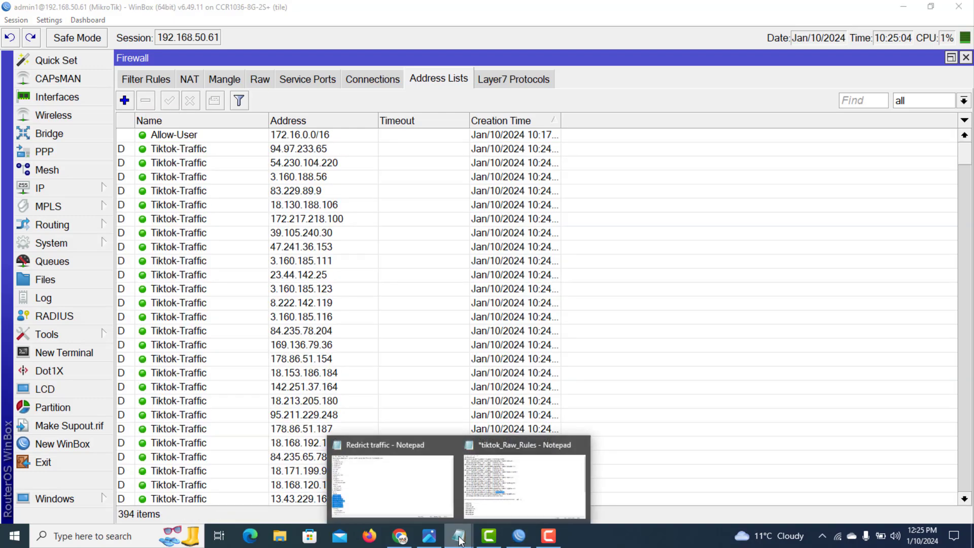
click(490, 497)
drag(62, 406, 17, 399)
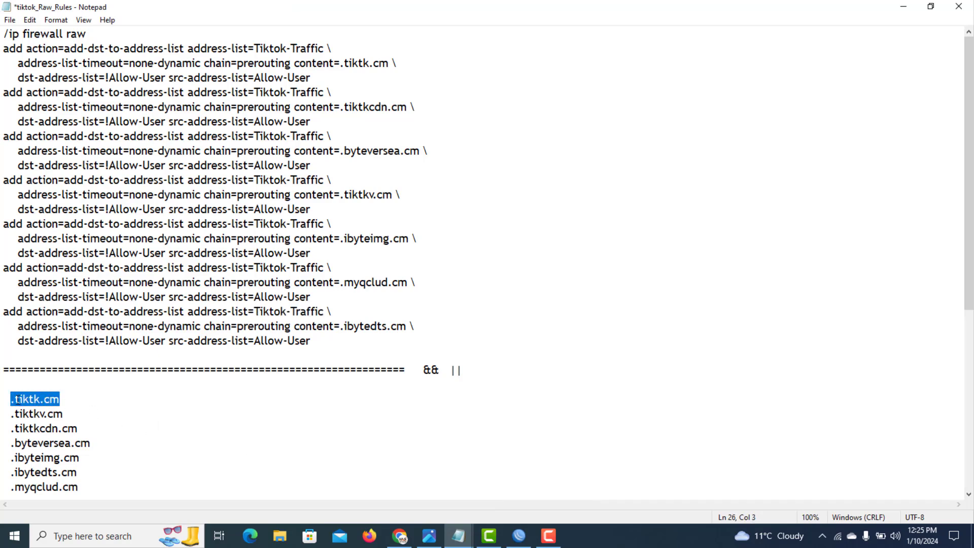
right_click(17, 399)
click(74, 254)
click(542, 468)
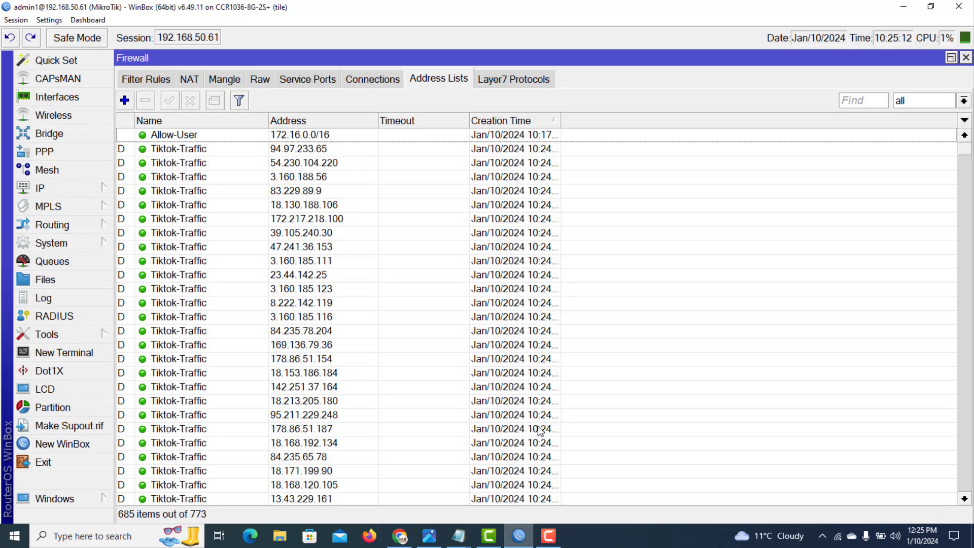
Step: Reopen the prerouting raw rule and enter .tiktk.cm as its Content value
click(259, 80)
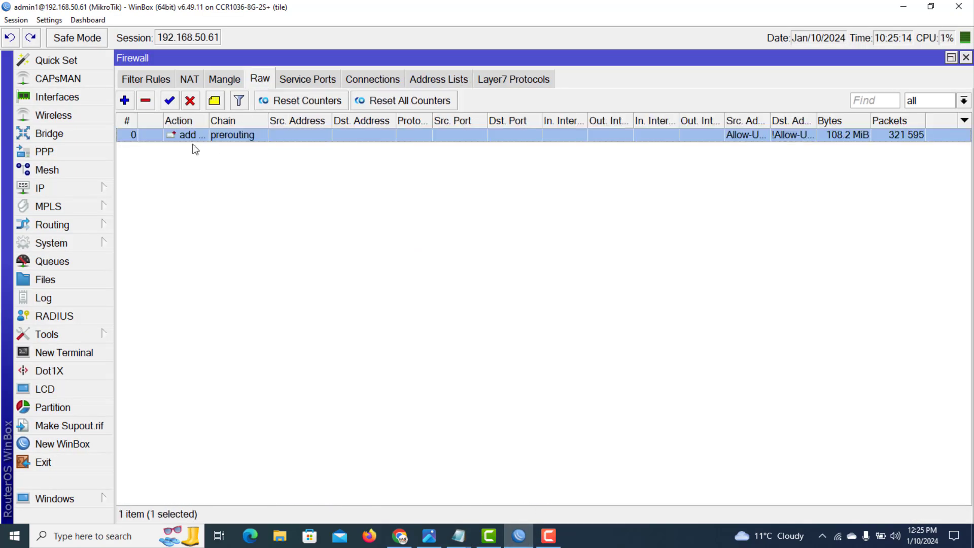
double_click(194, 138)
click(243, 86)
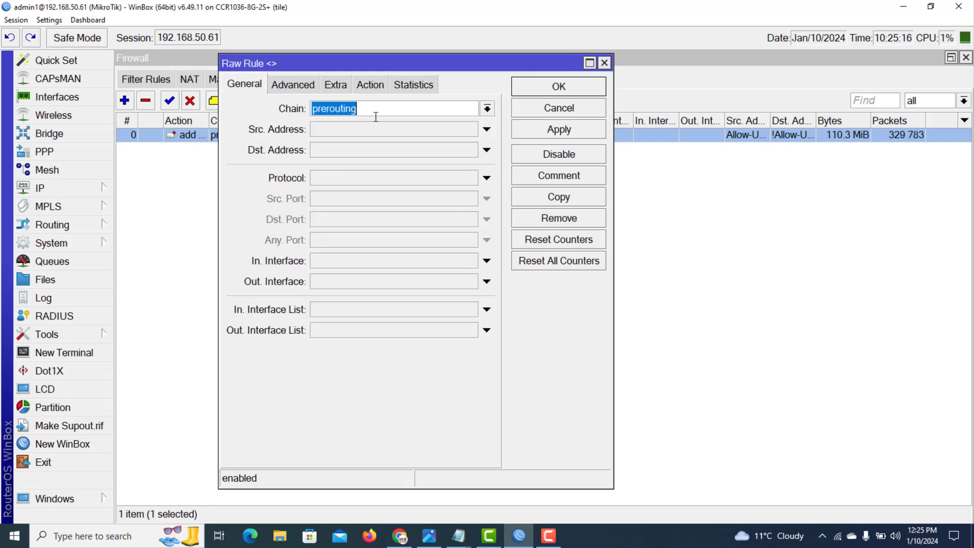
click(288, 86)
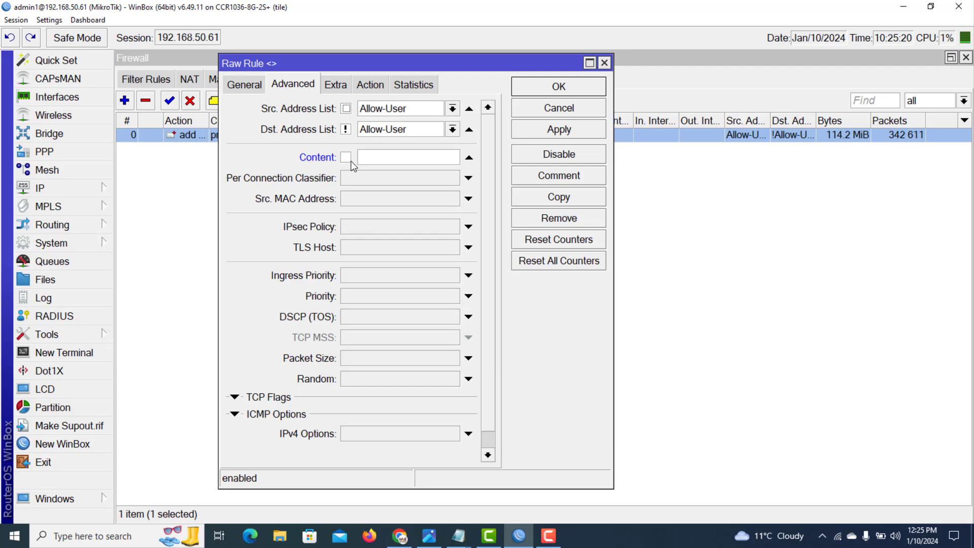
click(382, 158)
key(ctrl+v)
click(360, 158)
key(Delete)
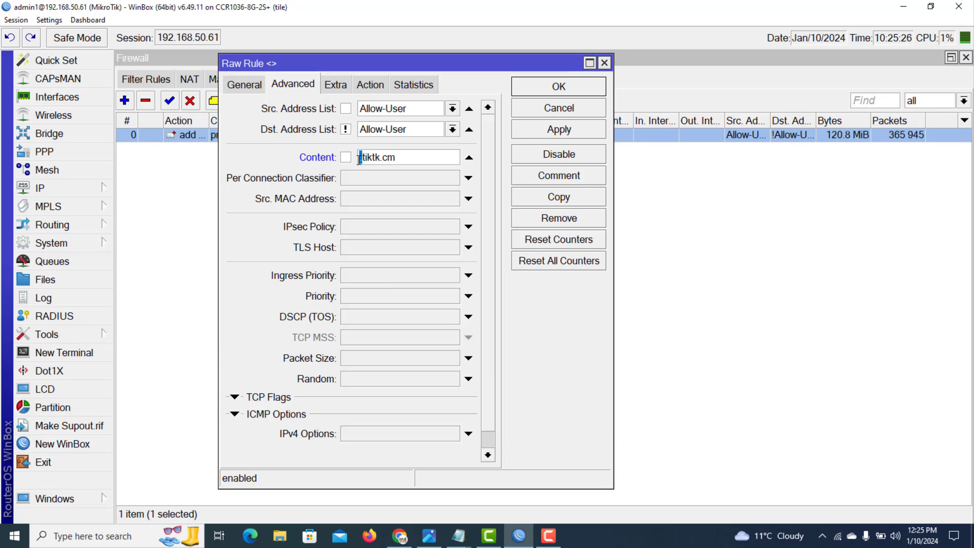
text(.)
Step: Clear the raw rule's Content value and apply the rule
click(415, 157)
drag(415, 158, 365, 157)
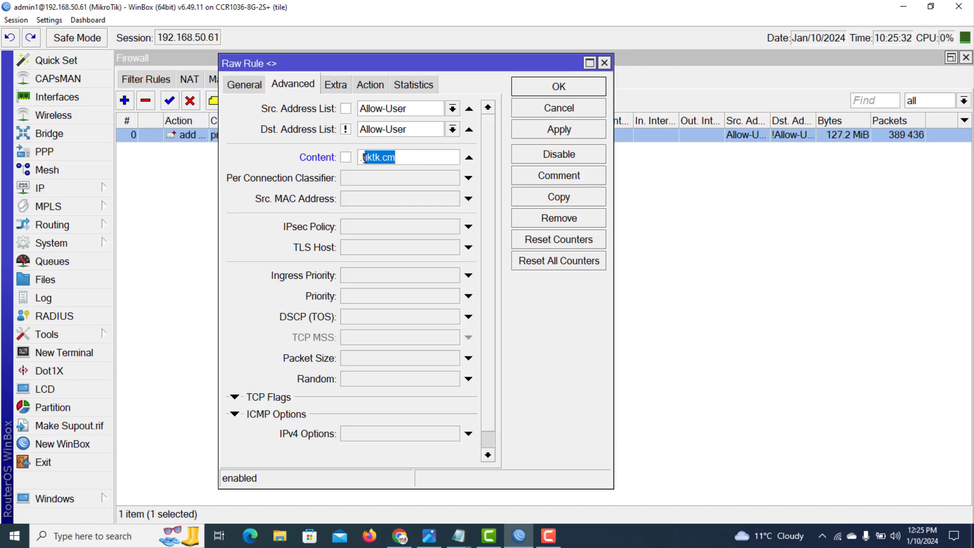
key(BackSpace)
key(BackSpace)
click(531, 127)
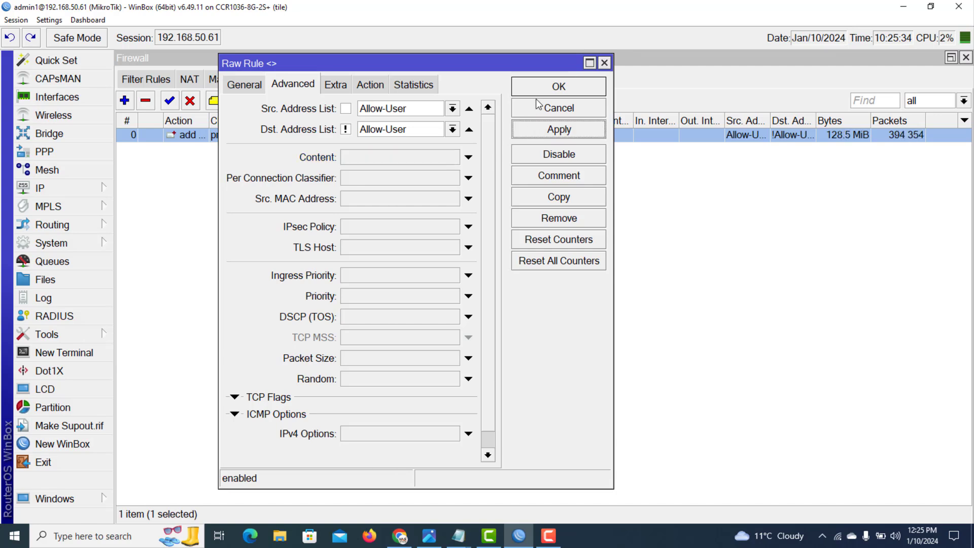
Step: Close the raw rule and delete every Tiktok-Traffic entry from the firewall address lists, keeping only the Allow-User entry
click(538, 91)
click(434, 81)
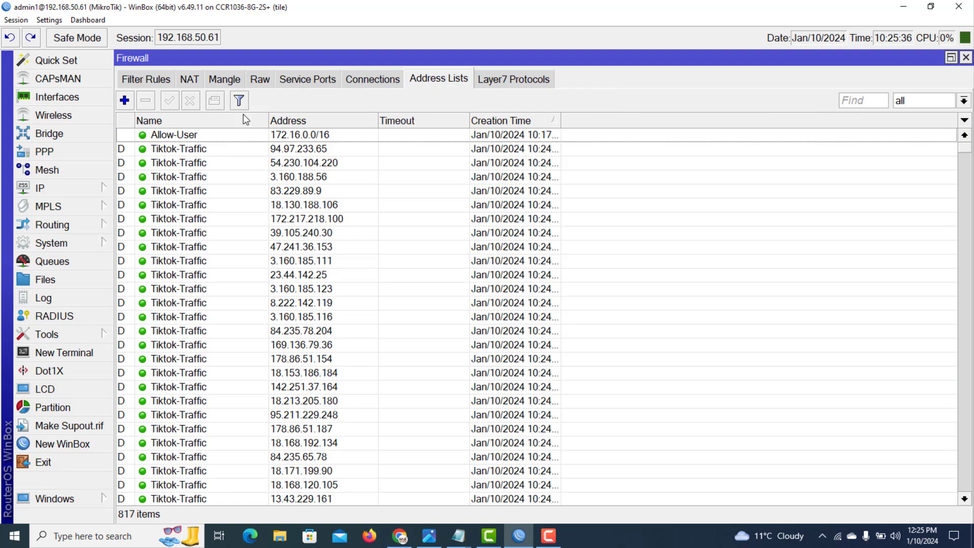
click(170, 135)
key(ctrl+a)
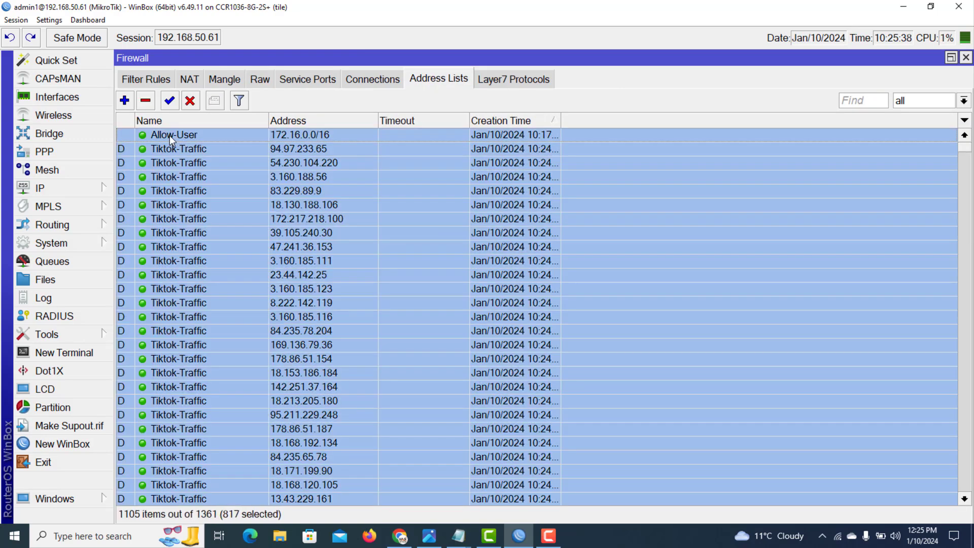
ctrl+click(186, 135)
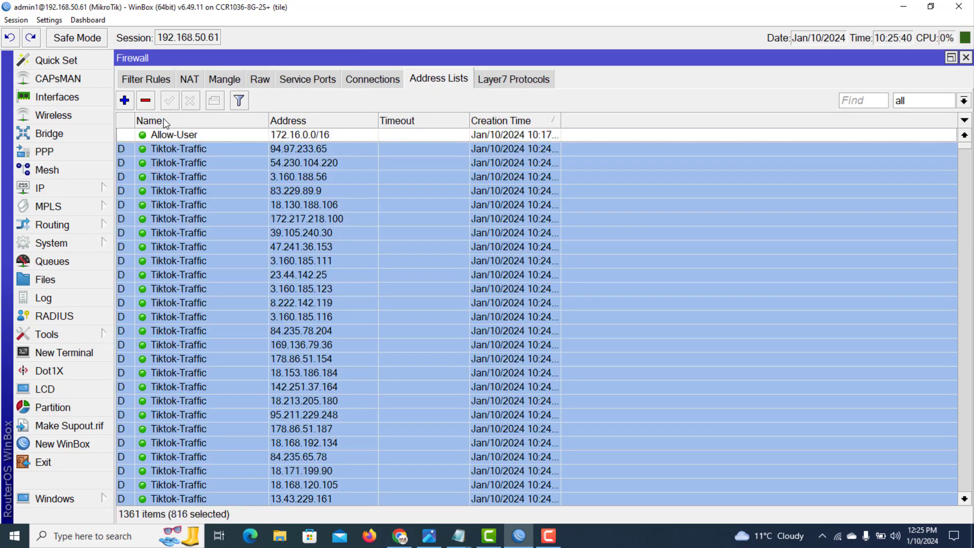
click(146, 101)
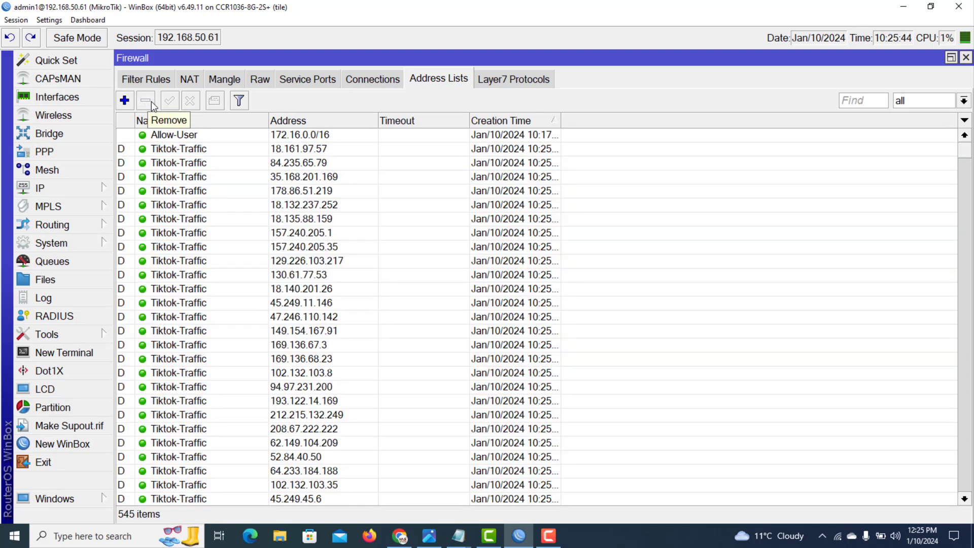
click(172, 139)
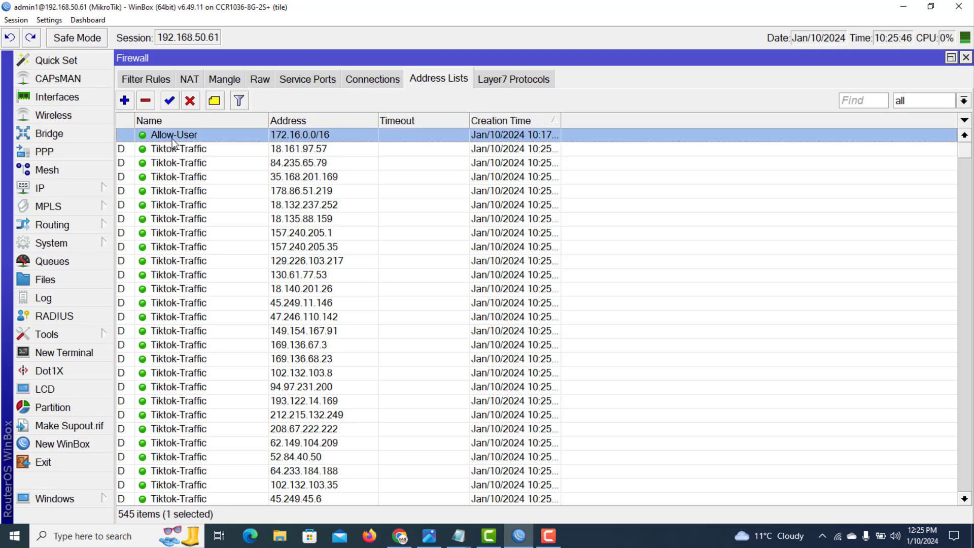
key(ctrl+a)
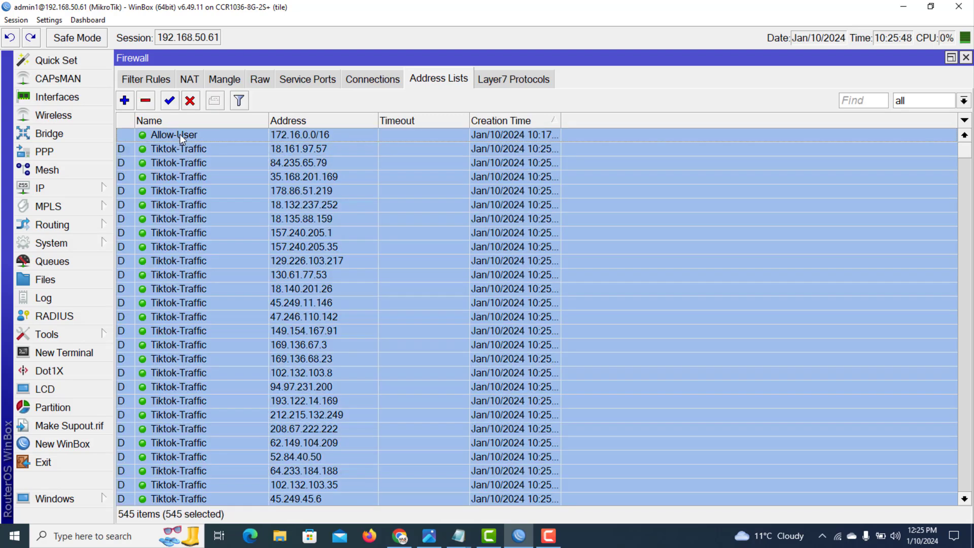
ctrl+click(181, 133)
click(146, 103)
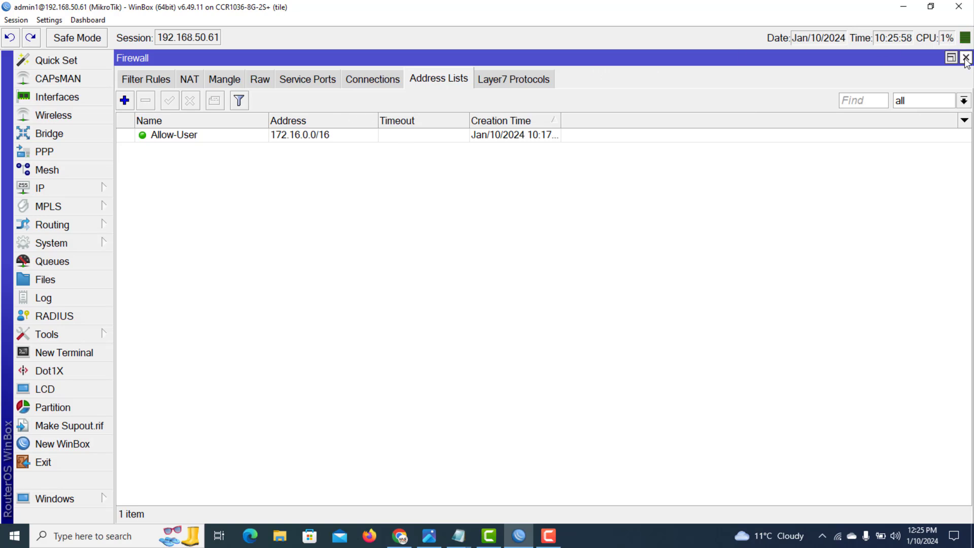
Step: Reopen the prerouting raw rule with Content .tiktk.cm and duplicate it as a new raw rule
click(263, 81)
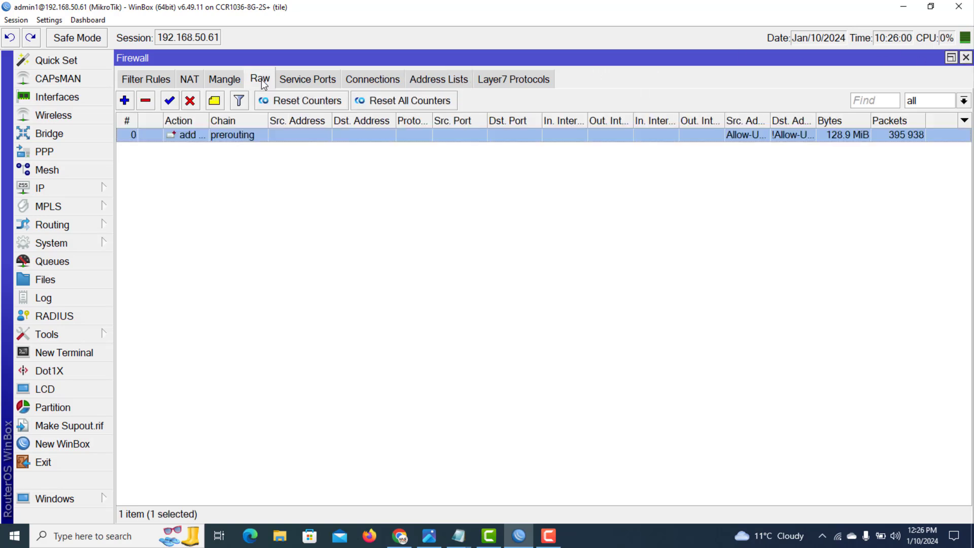
double_click(225, 136)
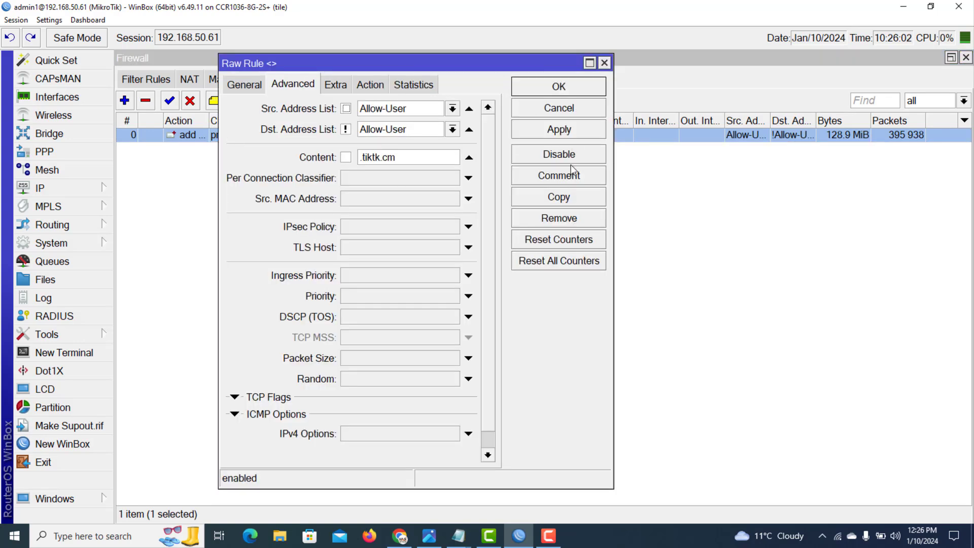
click(558, 200)
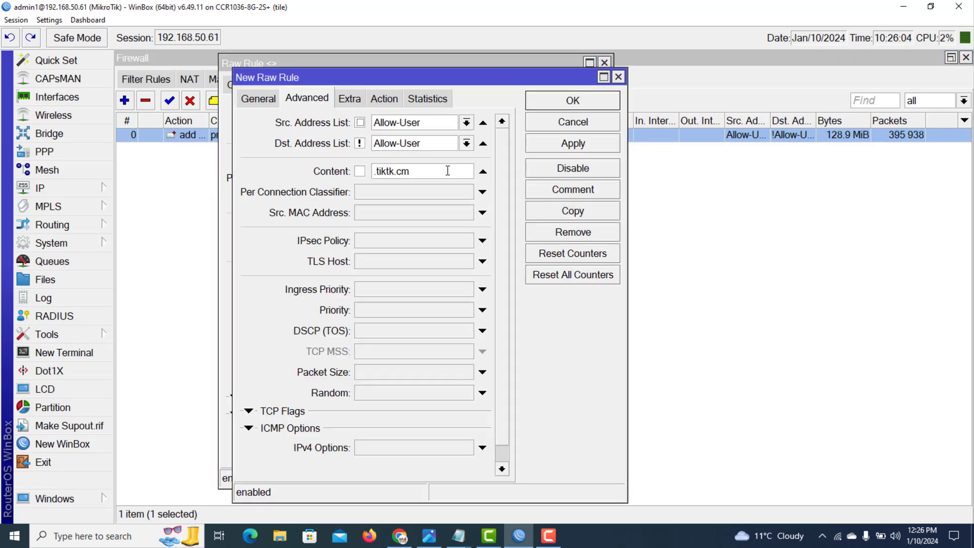
Step: Copy the .tiktkv.cm domain from the list in the tiktok_Raw_Rules notes in Notepad and return to WinBox
mouse_move(458, 536)
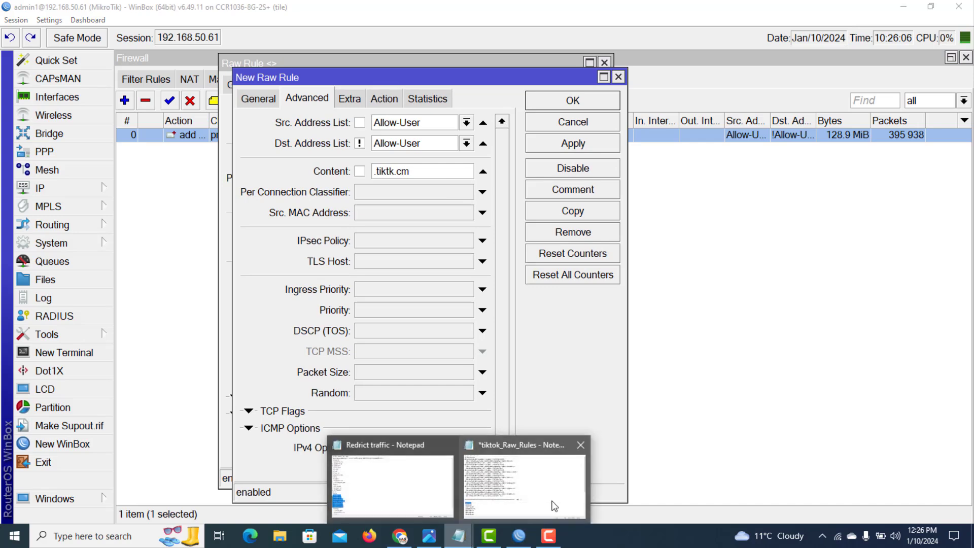
click(393, 484)
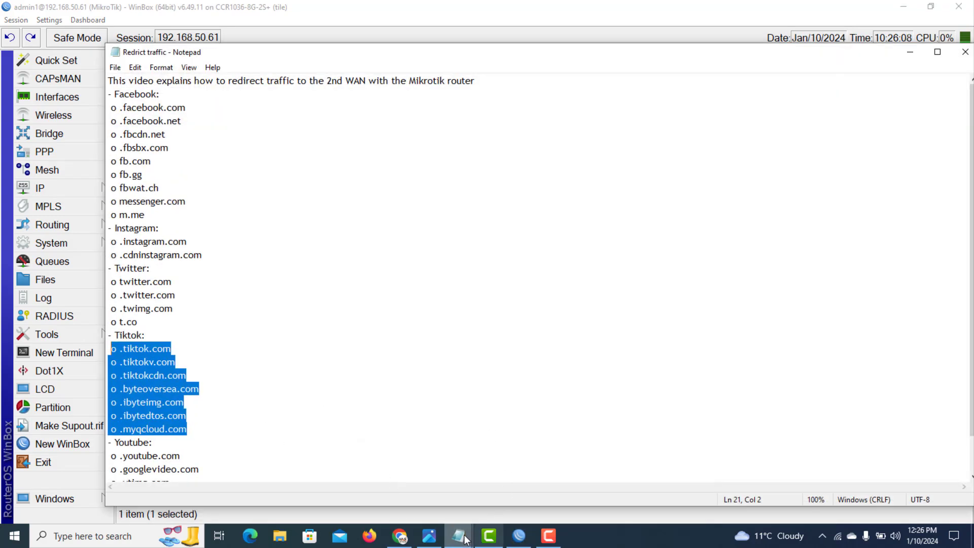
click(526, 494)
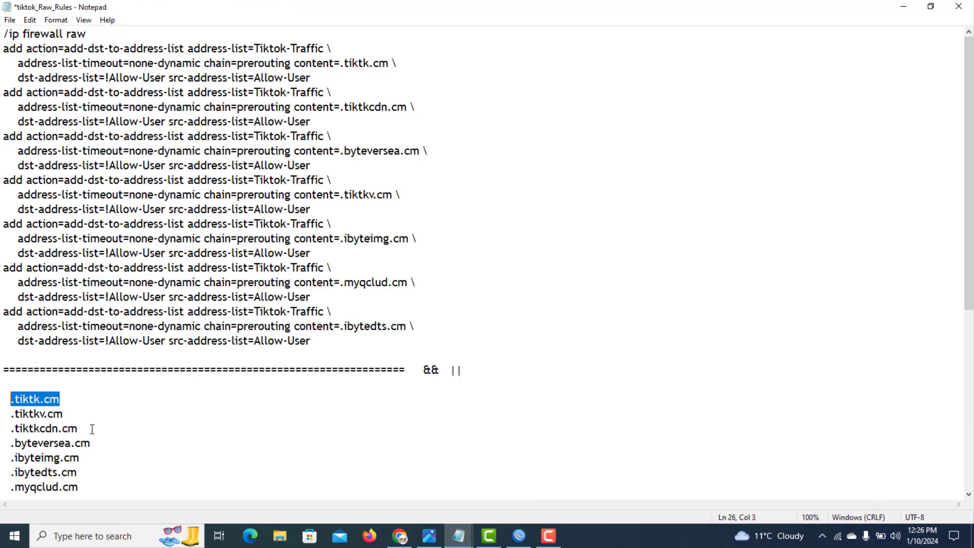
drag(66, 417, 10, 417)
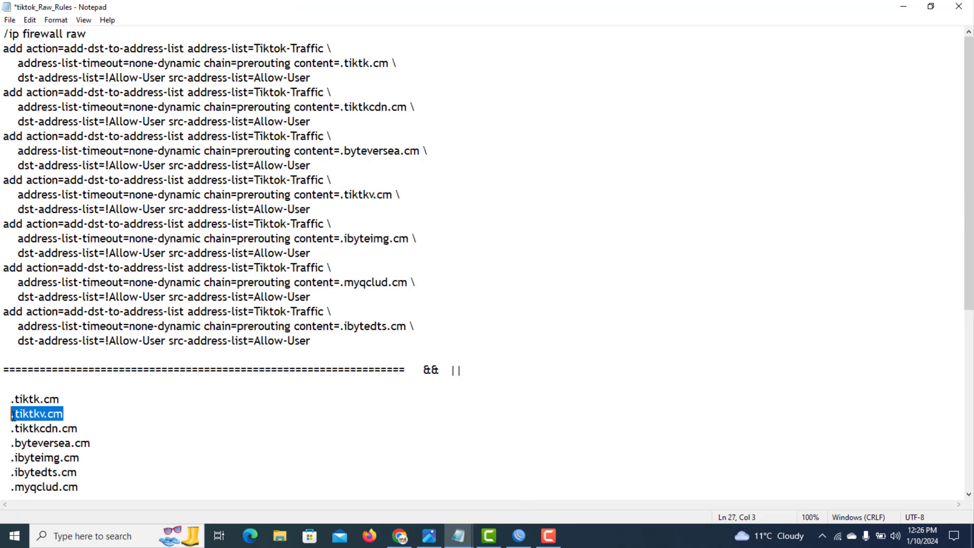
right_click(20, 417)
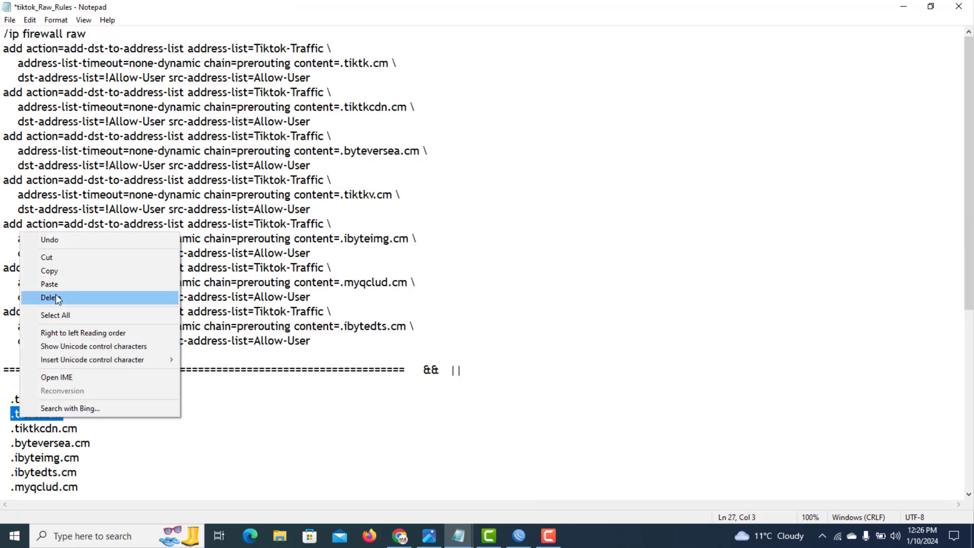
click(57, 269)
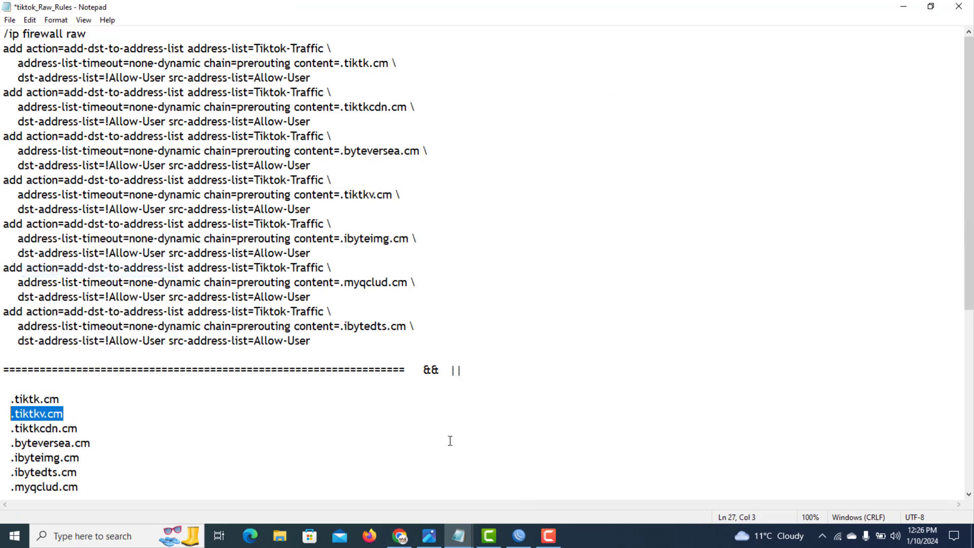
click(518, 535)
Step: Replace the duplicated raw rule's Content value with .tiktkv.cm, apply it and close both rule windows
drag(410, 171, 357, 183)
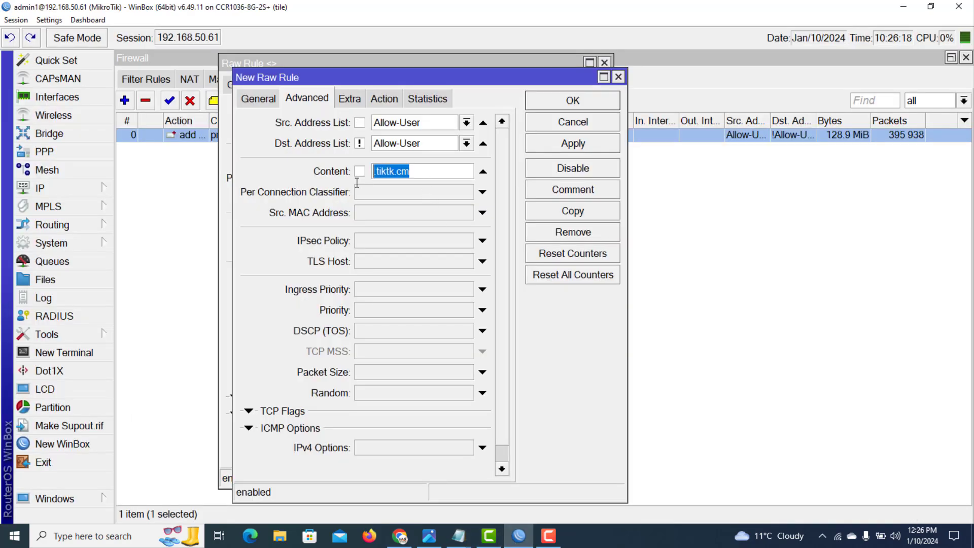
key(ctrl+v)
click(573, 144)
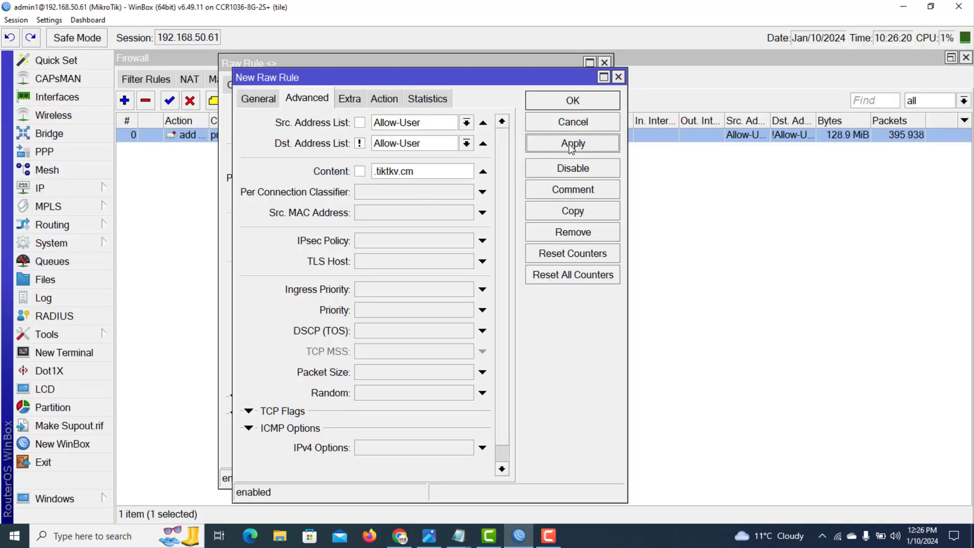
click(566, 118)
click(557, 91)
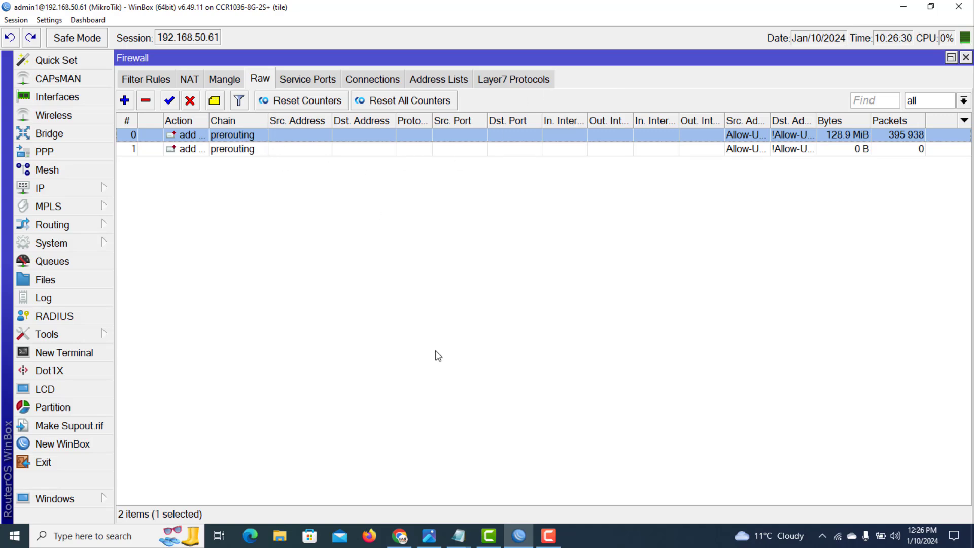
Step: Widen the raw rules' Action column and copy the whole /ip firewall raw script from the tiktok_Raw_Rules notes in Notepad
mouse_move(457, 539)
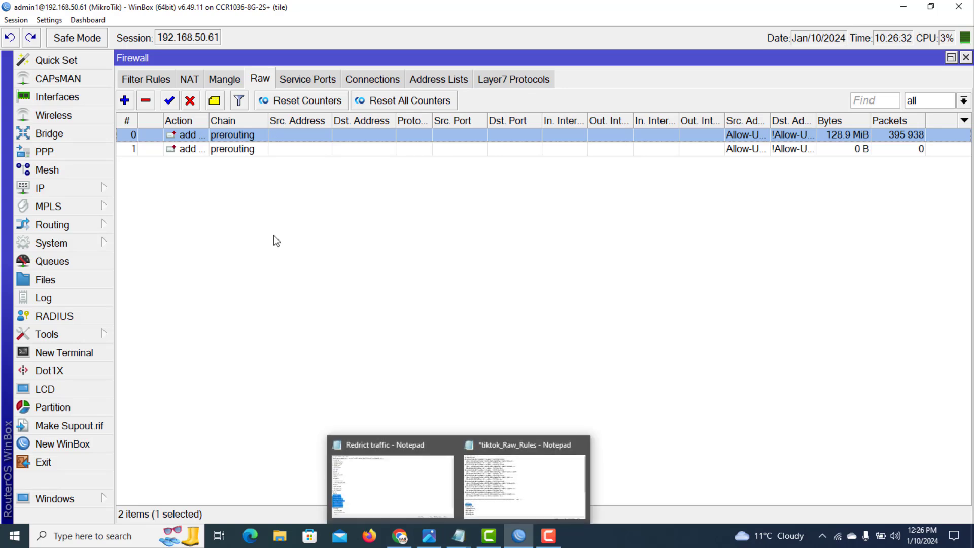
drag(212, 124, 274, 116)
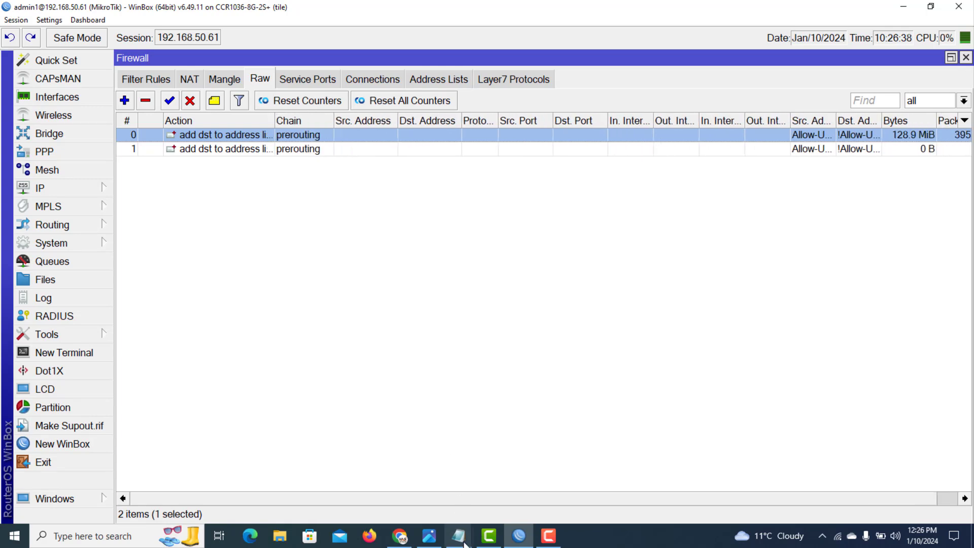
click(508, 501)
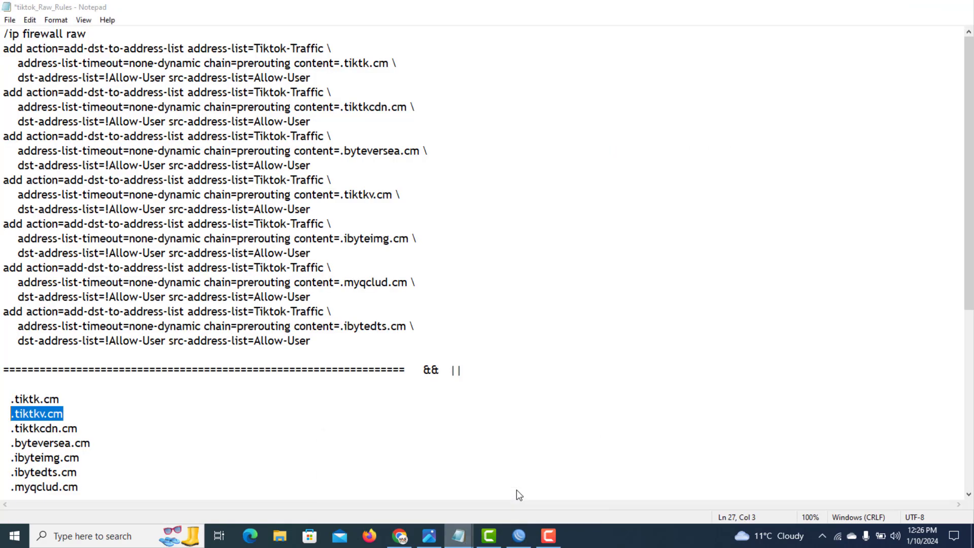
drag(317, 341, 2, 34)
right_click(44, 83)
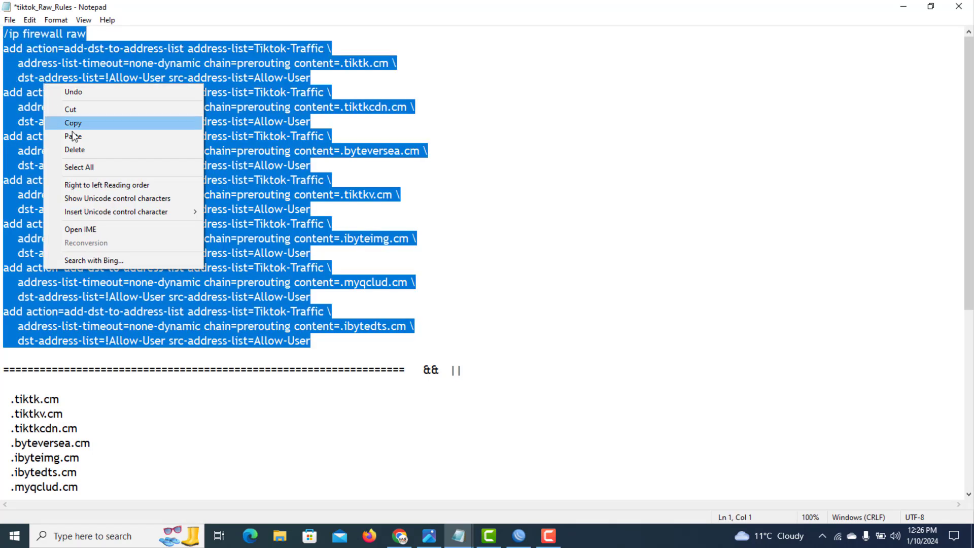
click(72, 124)
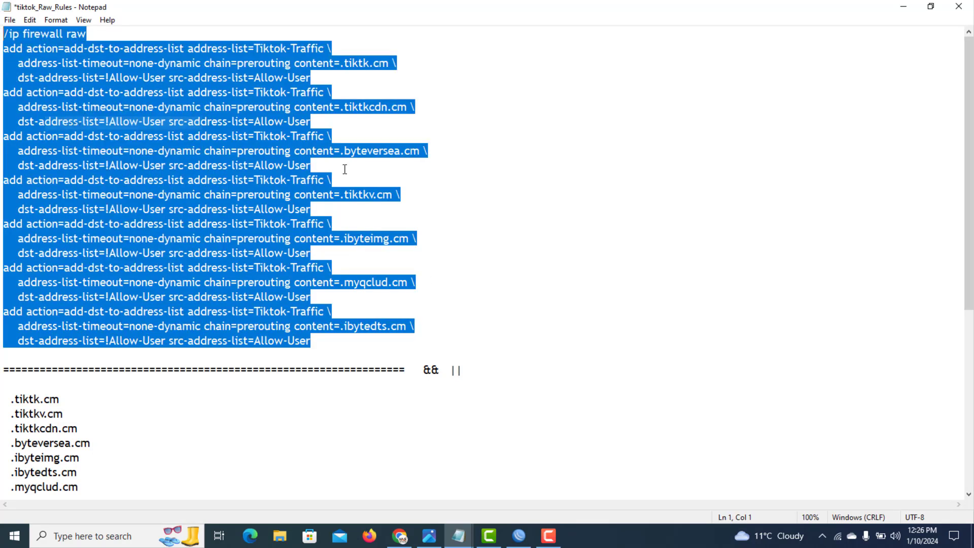
Step: Return to WinBox and delete both existing prerouting raw rules
click(519, 536)
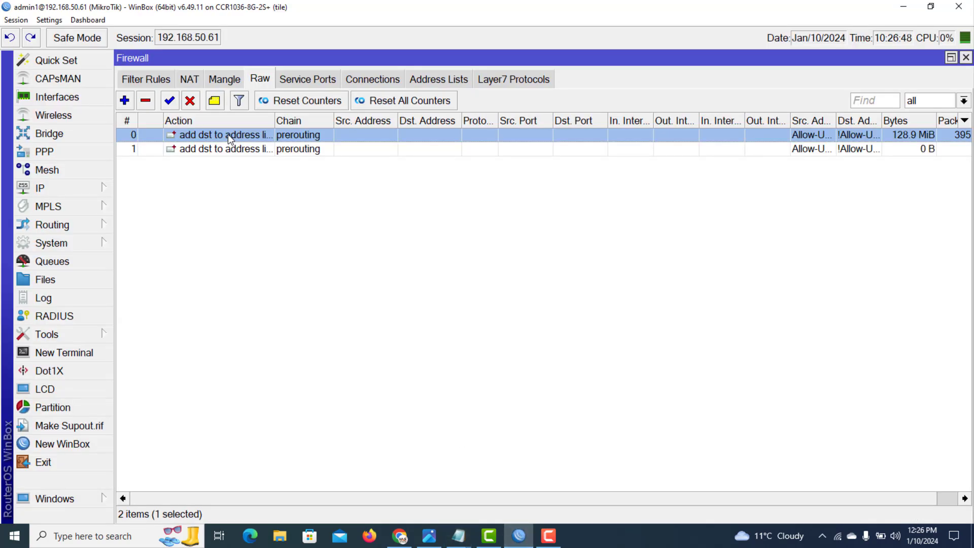
key(ctrl+a)
click(147, 101)
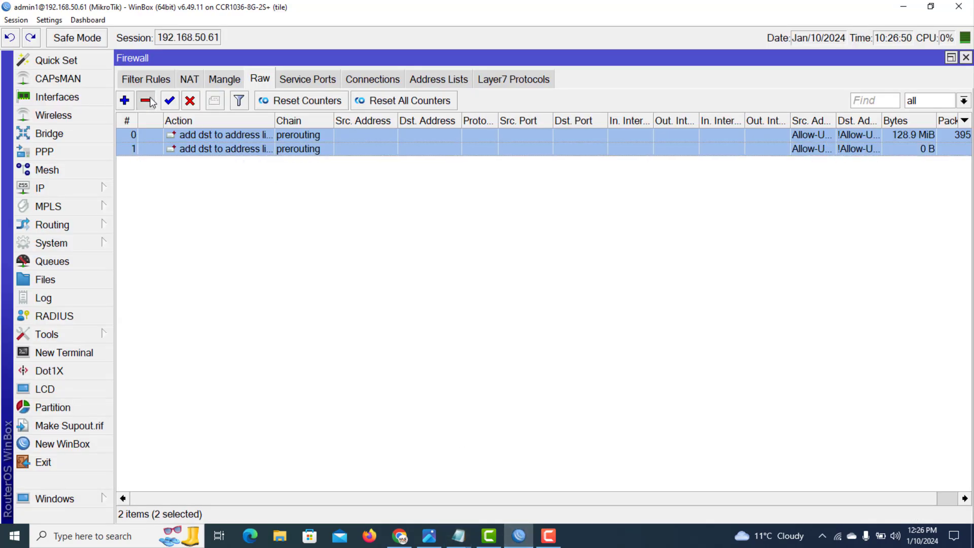
Step: Run the copied /ip firewall raw script in a new terminal to add the seven Tiktok-Traffic rules, and close the terminal
click(100, 358)
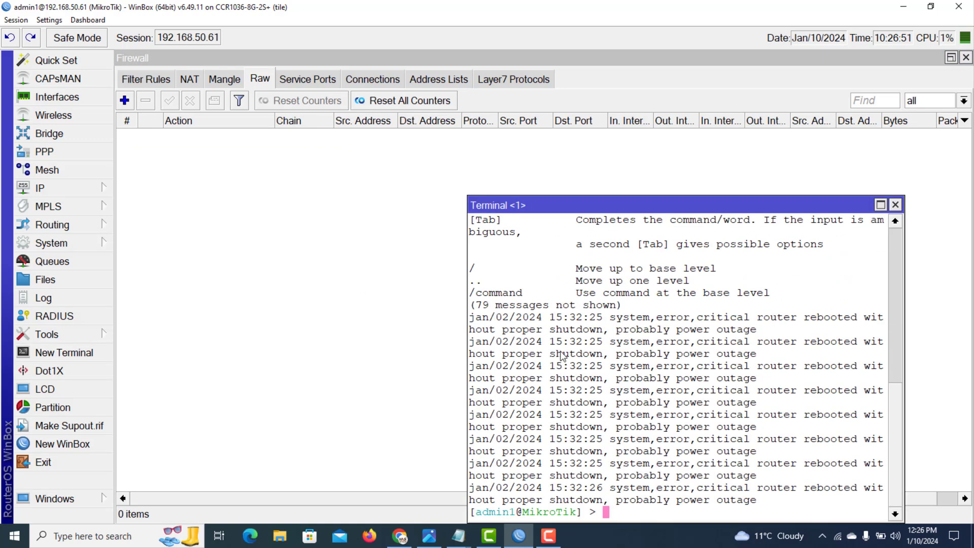
right_click(576, 366)
click(609, 413)
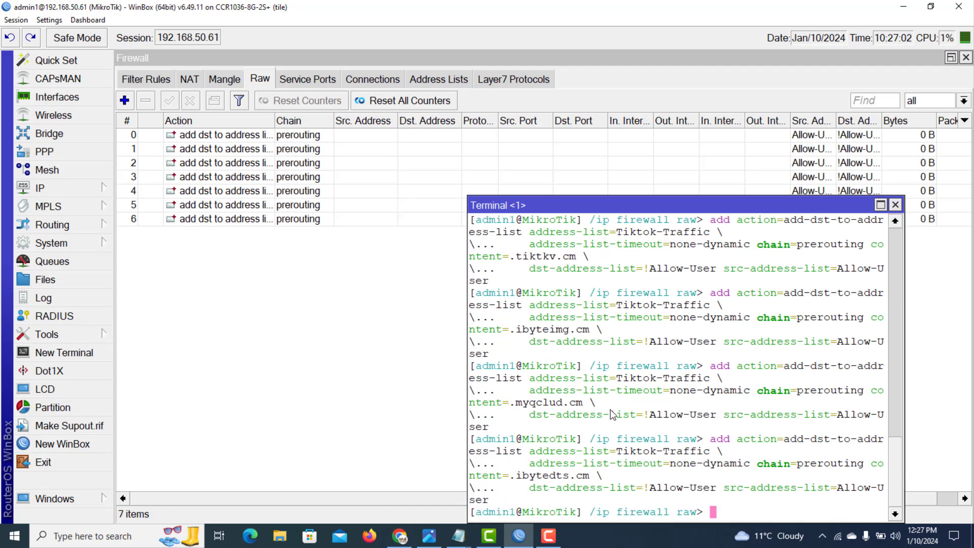
drag(596, 205, 549, 148)
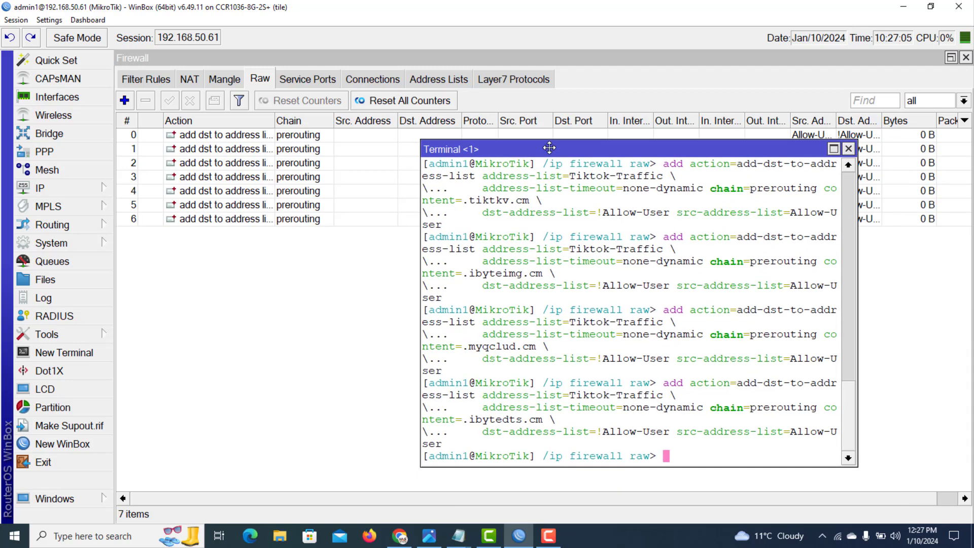
click(848, 149)
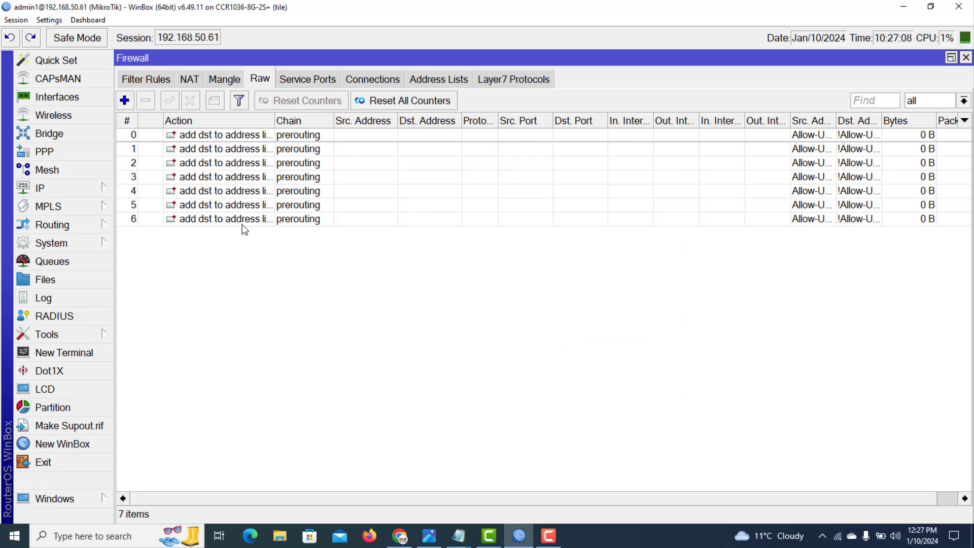
Step: Widen the raw rules' Action column to show the full action names and check the Allow-User entry in the address lists
drag(277, 117, 313, 120)
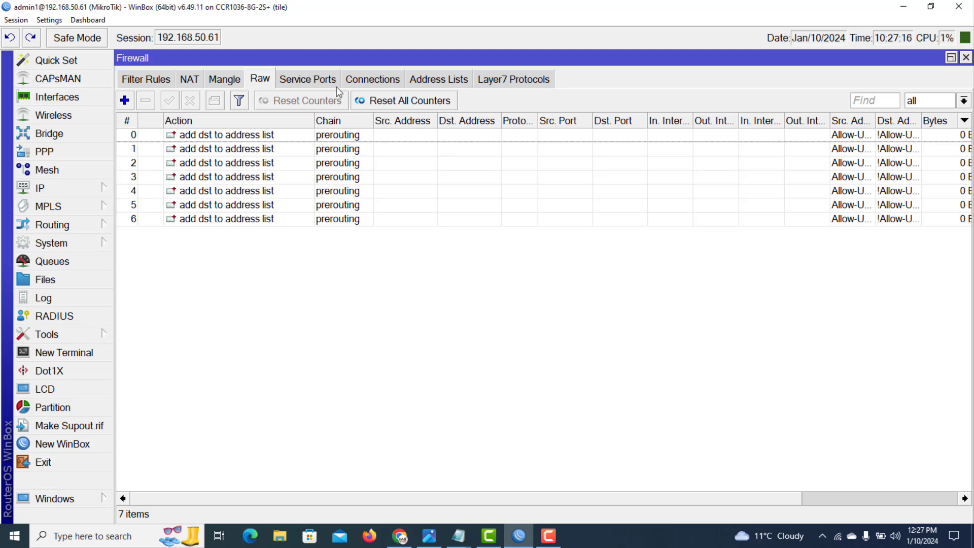
click(439, 80)
click(299, 137)
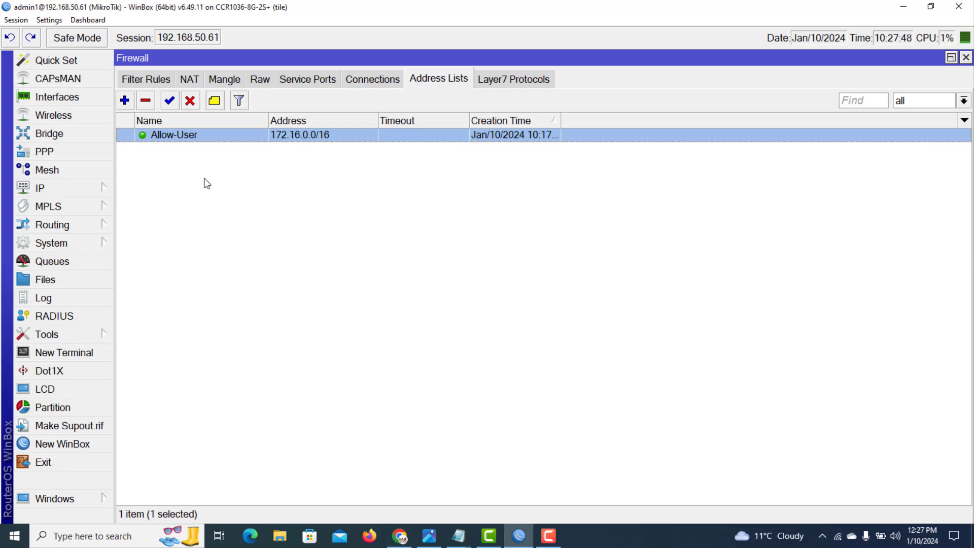
Step: Disable all seven prerouting raw rules together and enable them again
click(259, 81)
click(197, 137)
key(shift+Down)
key(shift+Down)
key(shift+Down)
key(shift+Down)
key(shift+Down)
key(shift+Down)
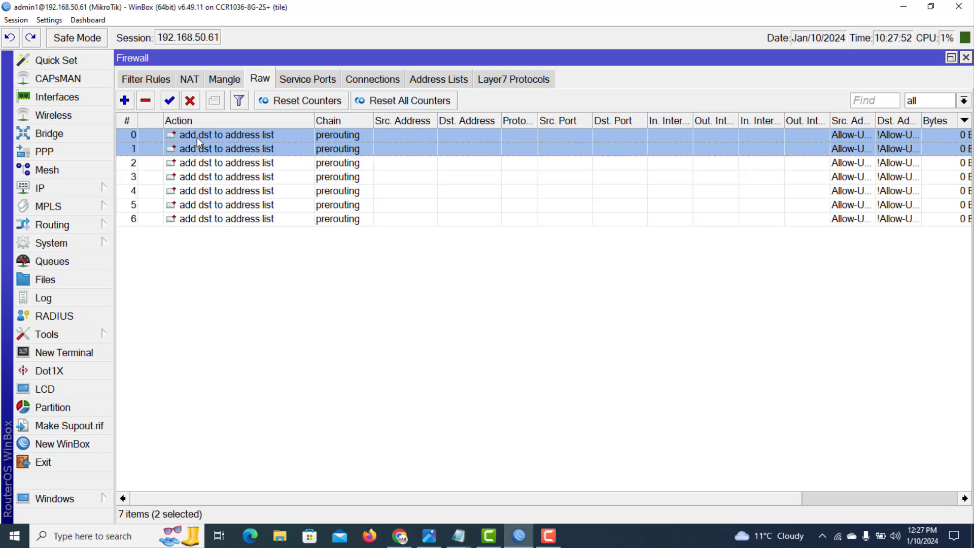
click(190, 101)
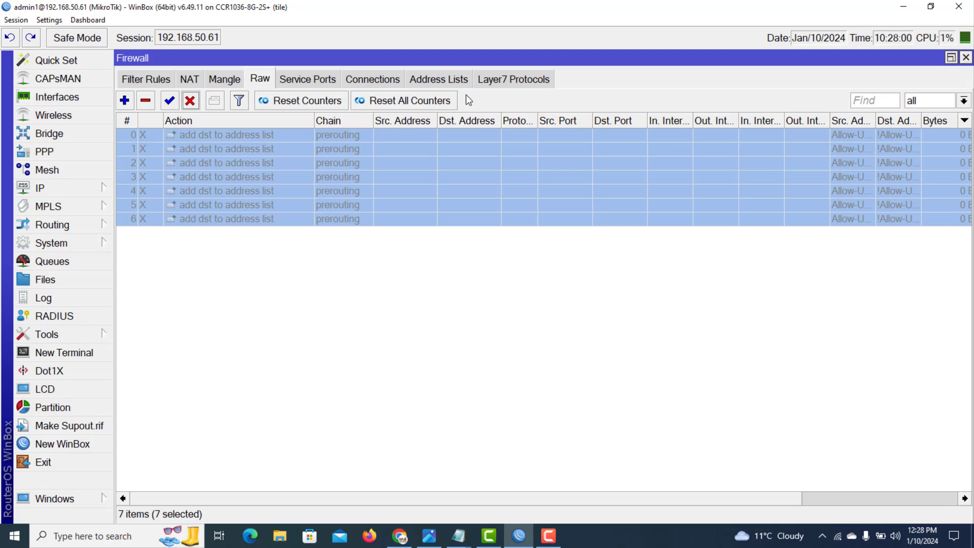
click(170, 100)
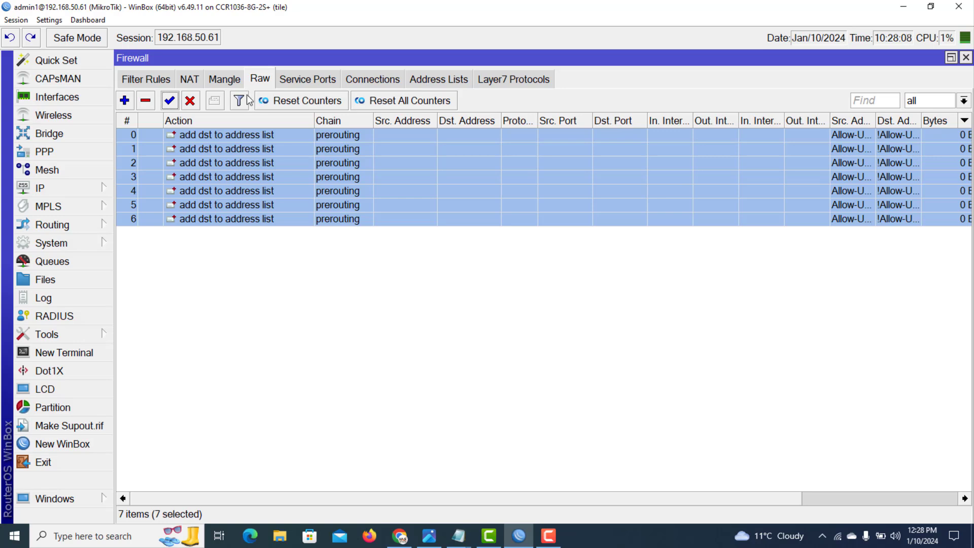
Step: Start a new prerouting mangle rule that matches the Tiktok-Traffic destination address list
click(230, 81)
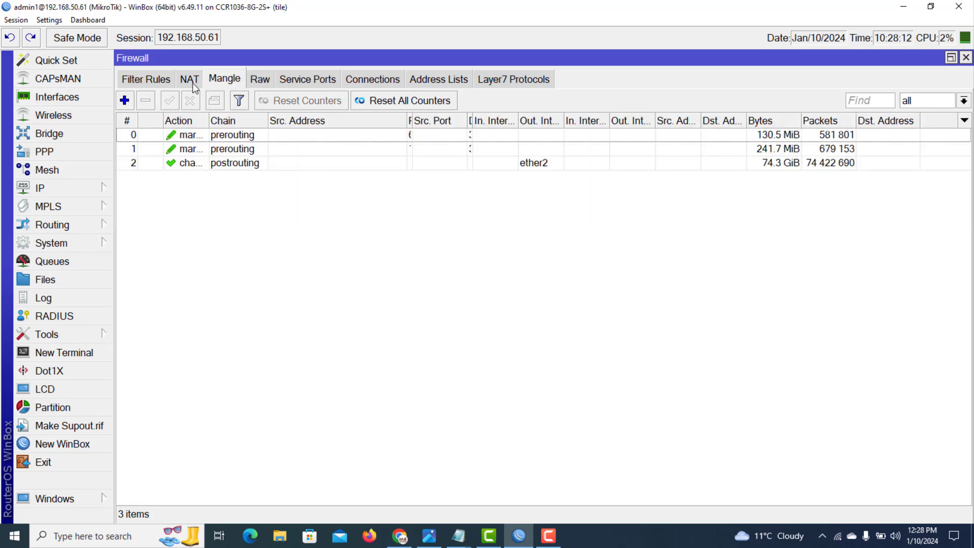
click(125, 101)
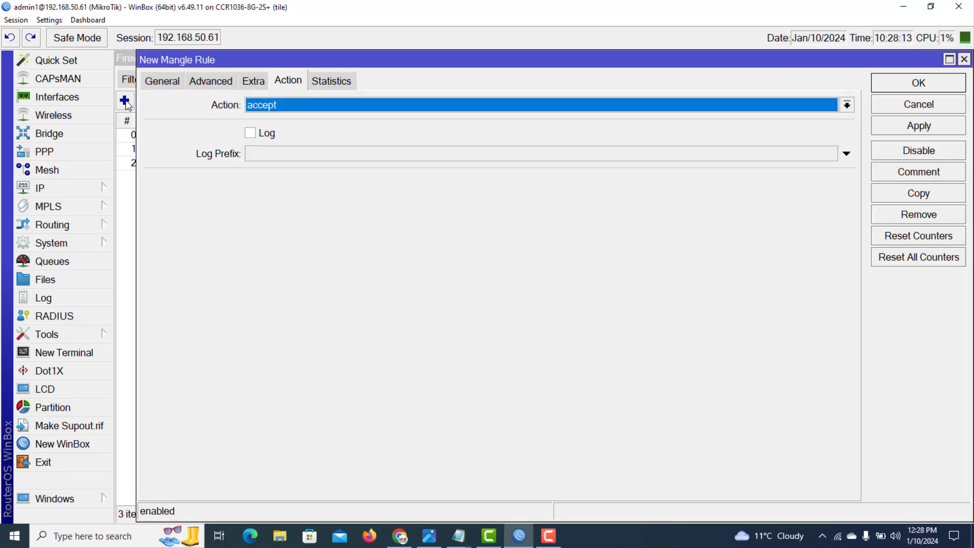
click(154, 85)
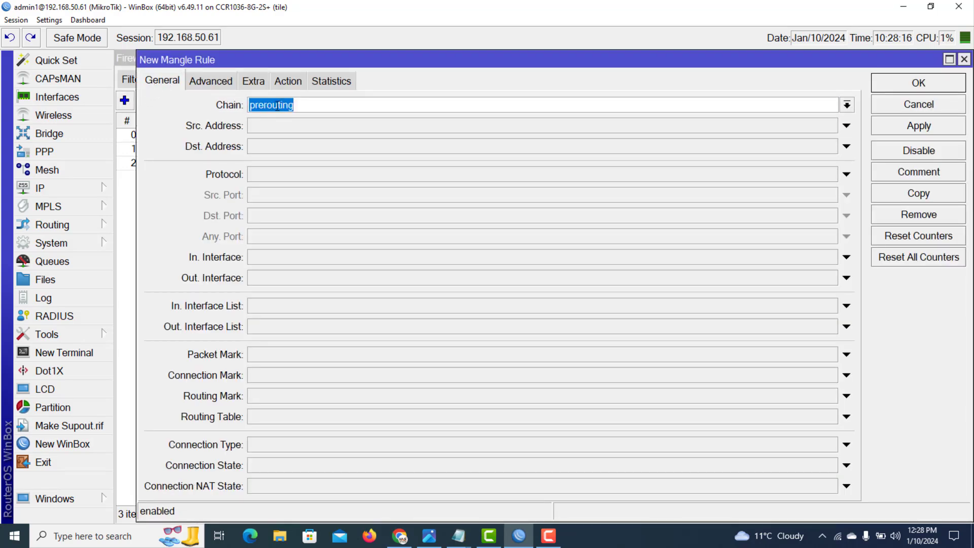
click(262, 145)
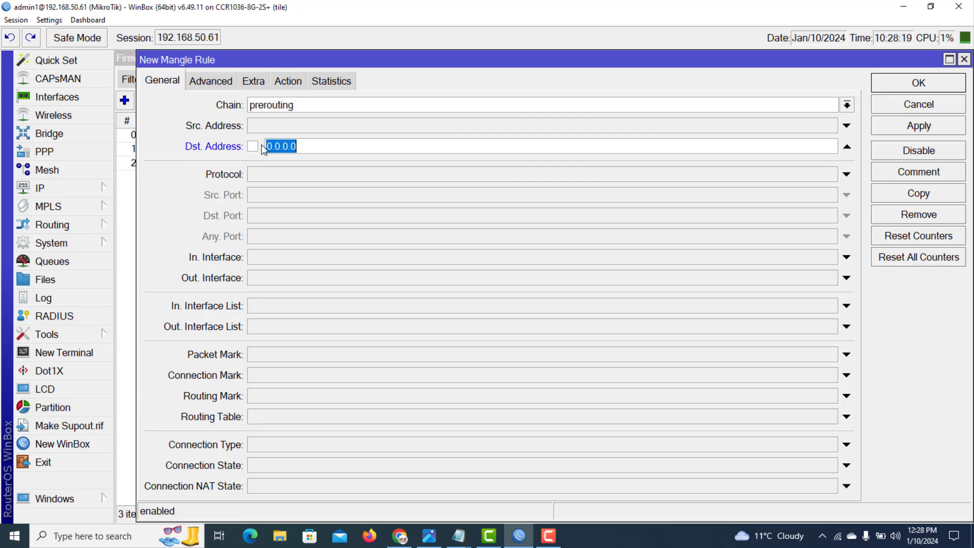
click(848, 147)
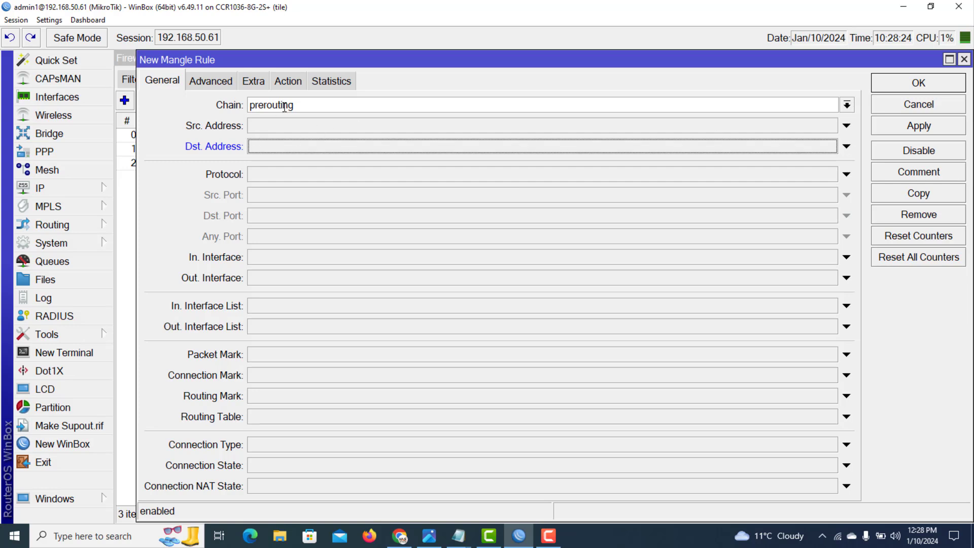
click(217, 81)
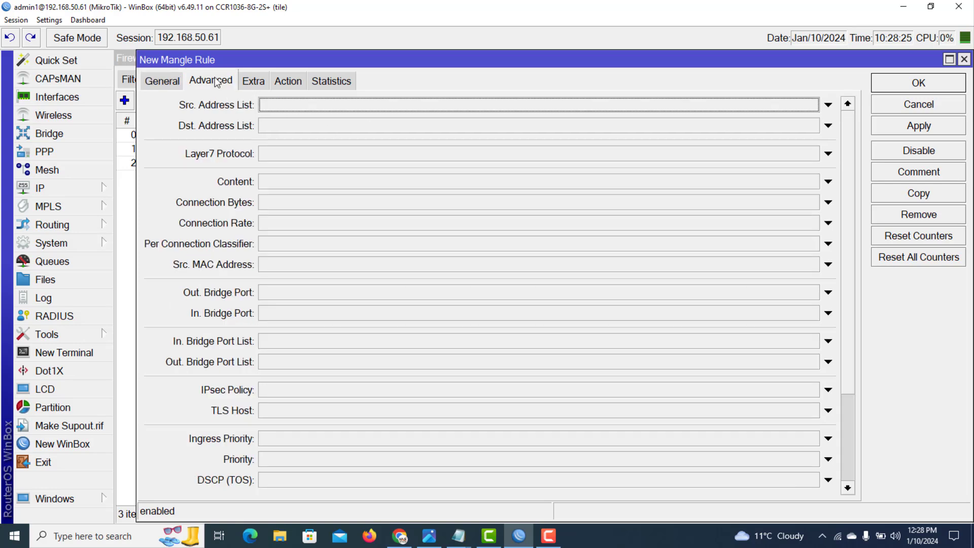
click(289, 129)
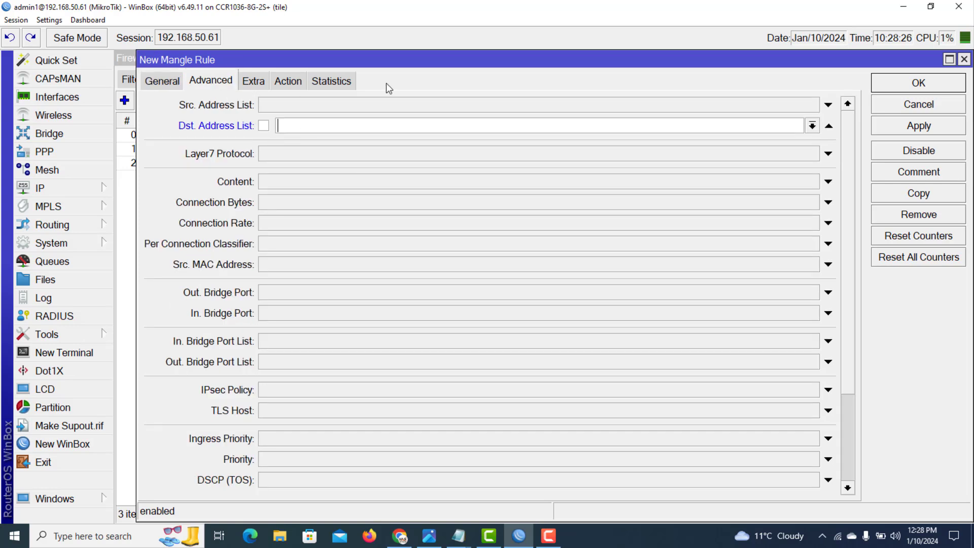
click(813, 125)
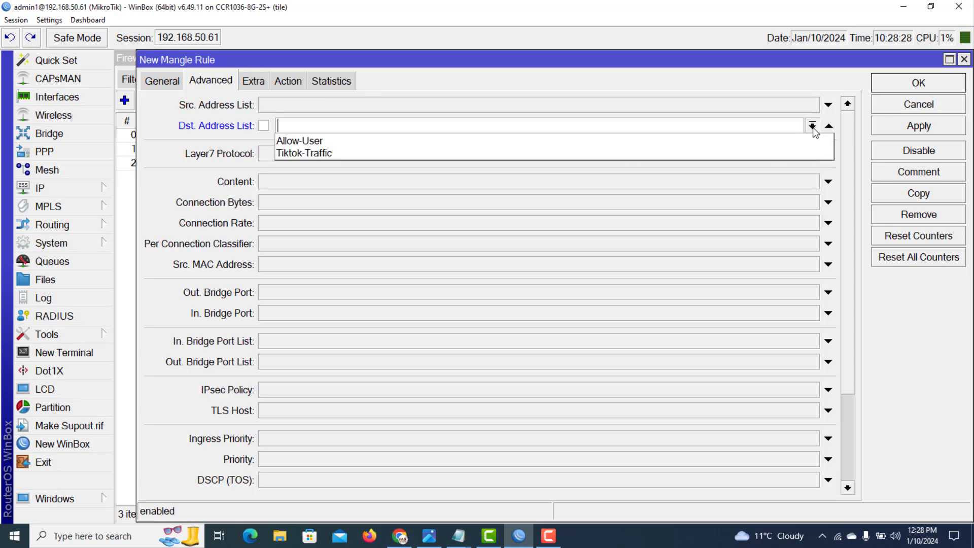
click(335, 153)
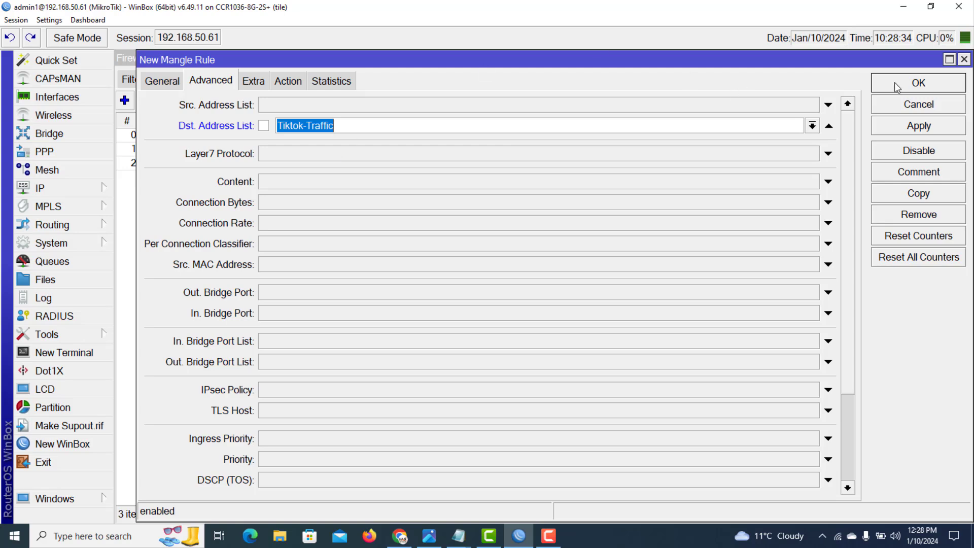
Step: Set the mangle rule's action to mark routing, with the copied list name Tiktok-Traffic as the new routing mark
click(293, 82)
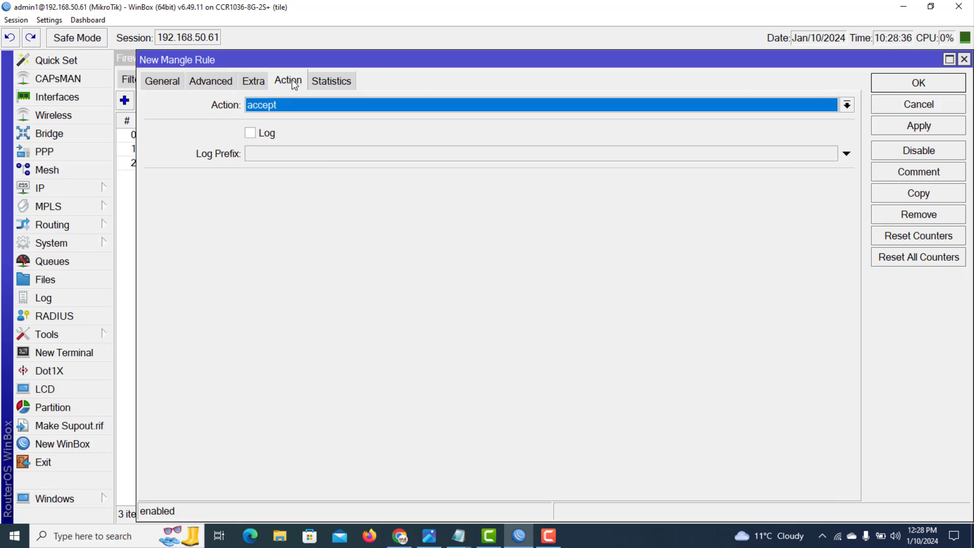
click(297, 104)
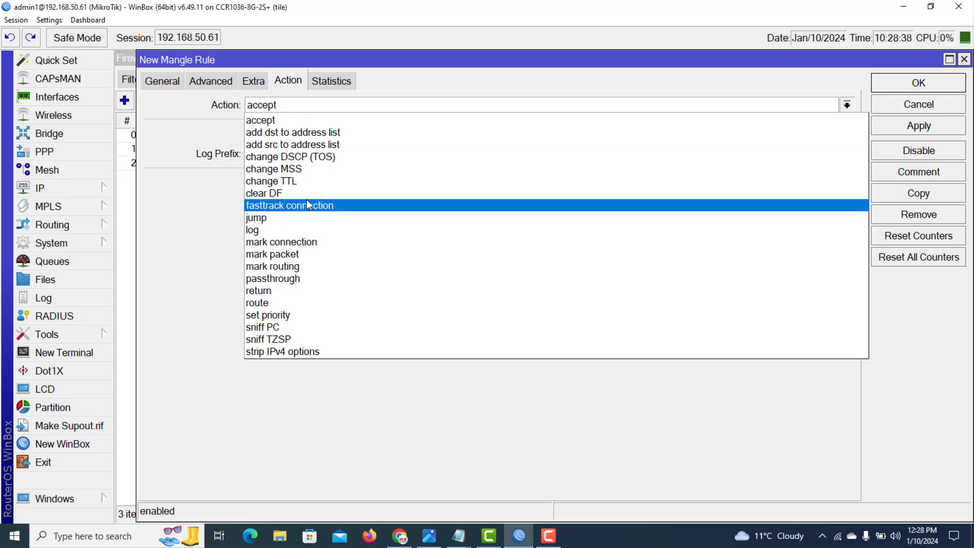
click(294, 265)
click(271, 182)
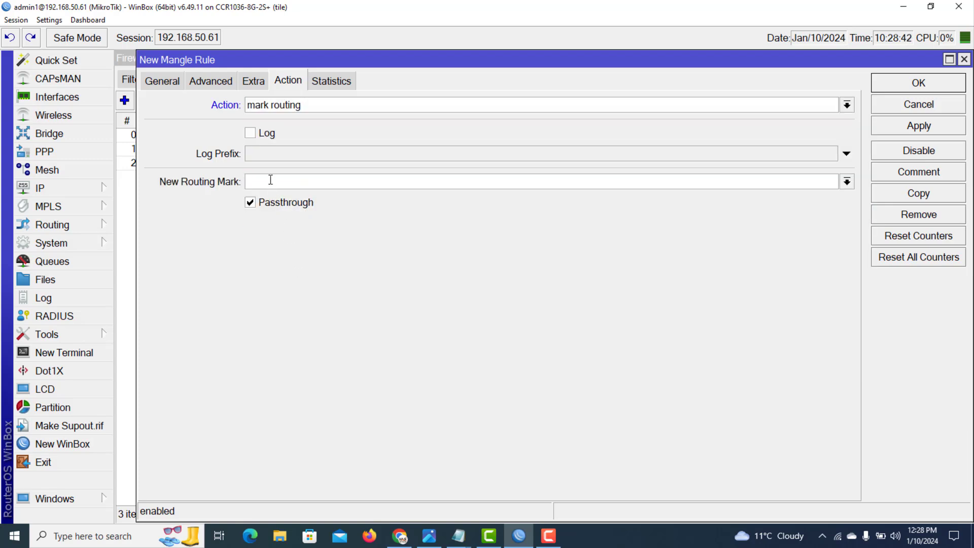
text(T)
click(161, 83)
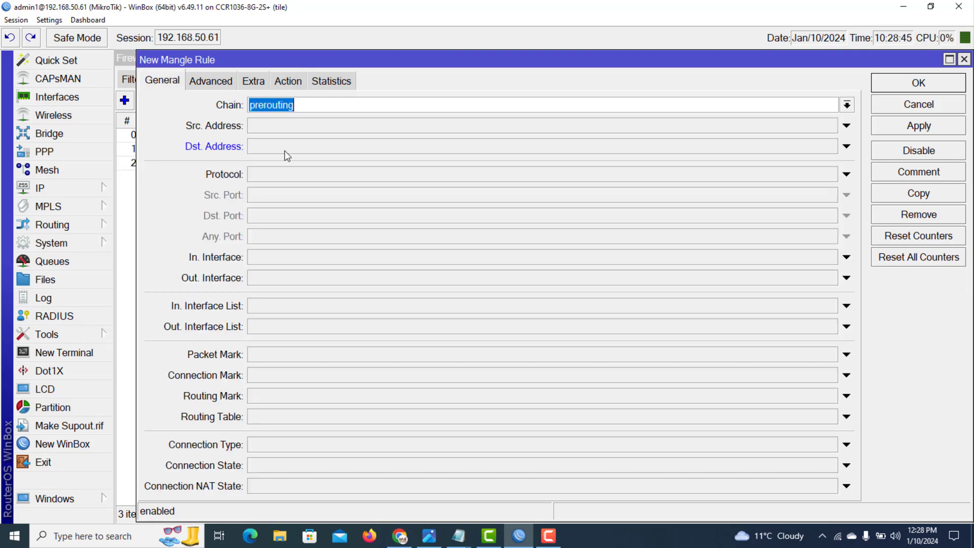
click(232, 88)
drag(343, 123, 263, 124)
key(ctrl+c)
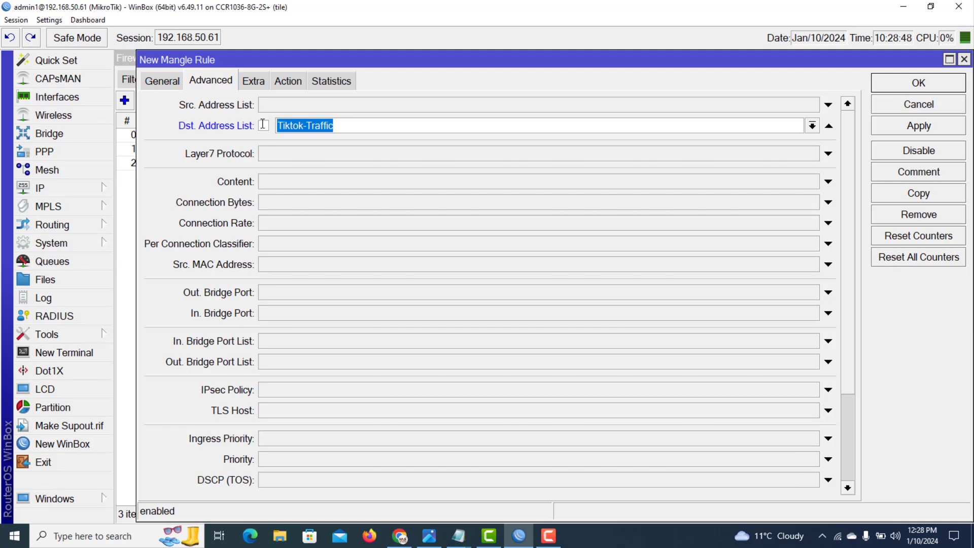
click(287, 81)
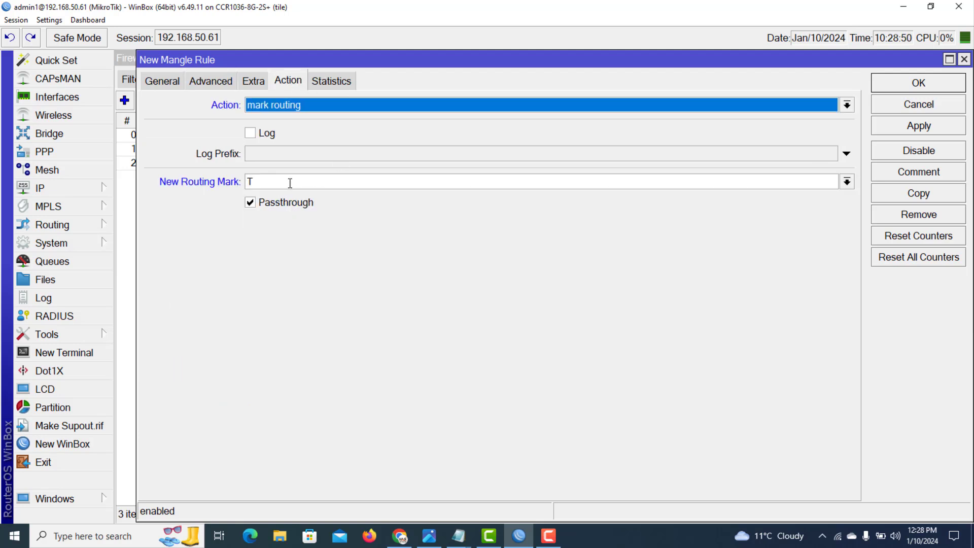
drag(256, 181, 193, 202)
key(ctrl+v)
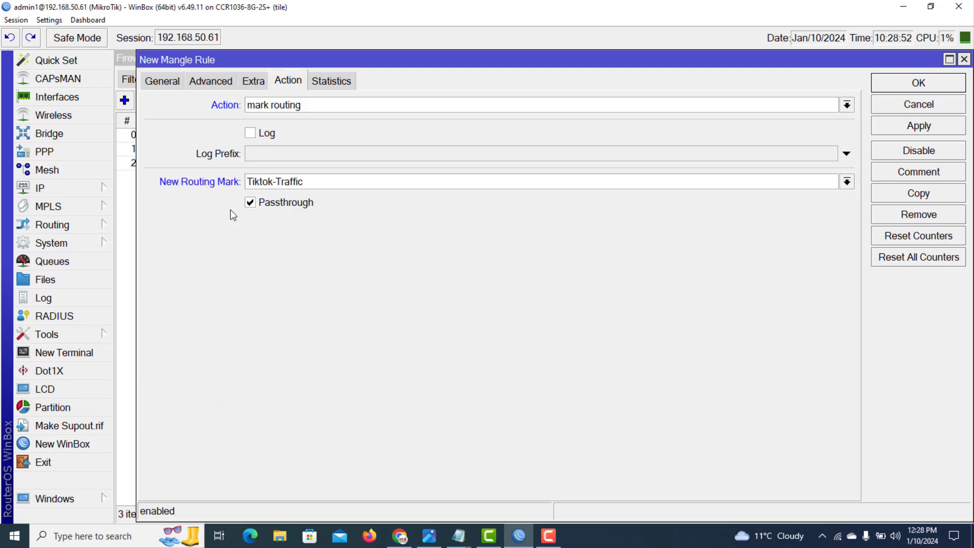
Step: Turn off Passthrough for the mangle rule, review its settings and save it
click(251, 206)
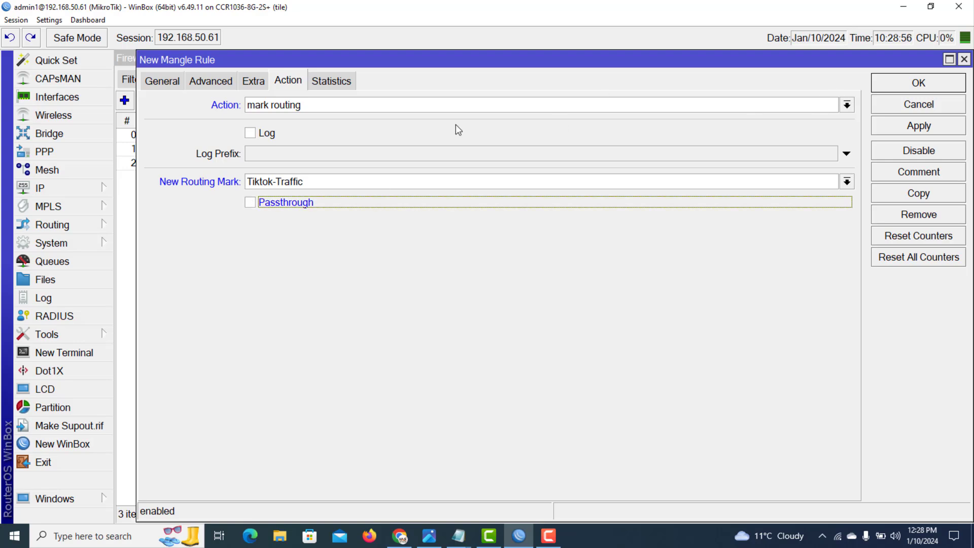
click(170, 84)
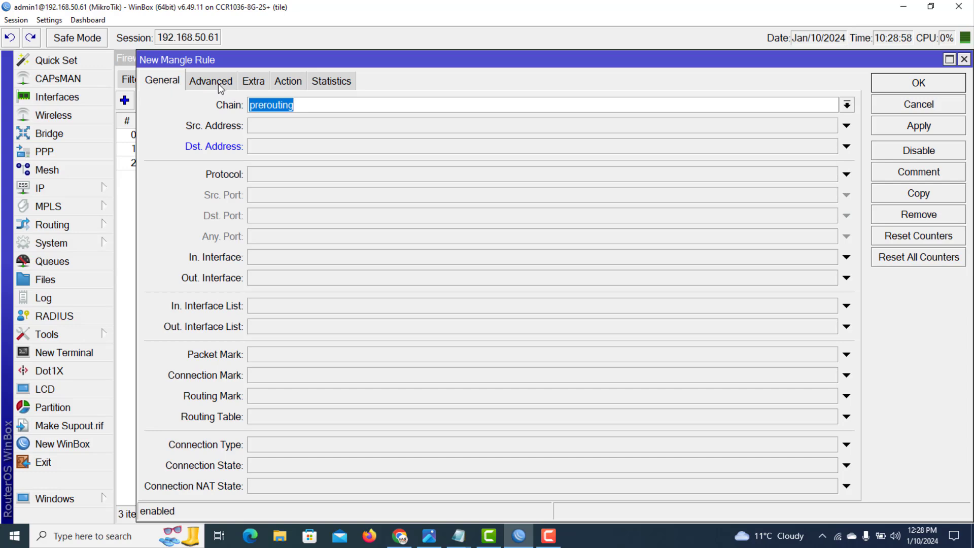
click(288, 83)
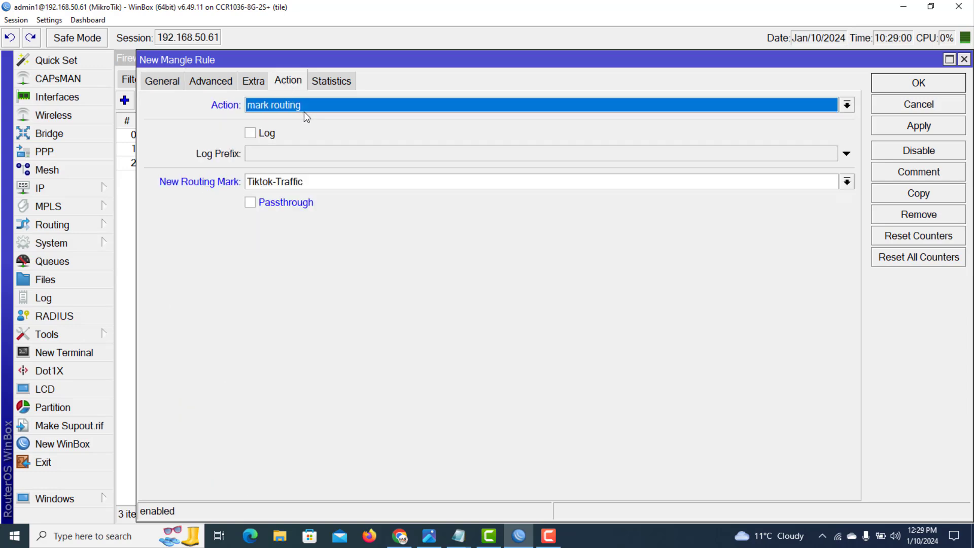
click(918, 126)
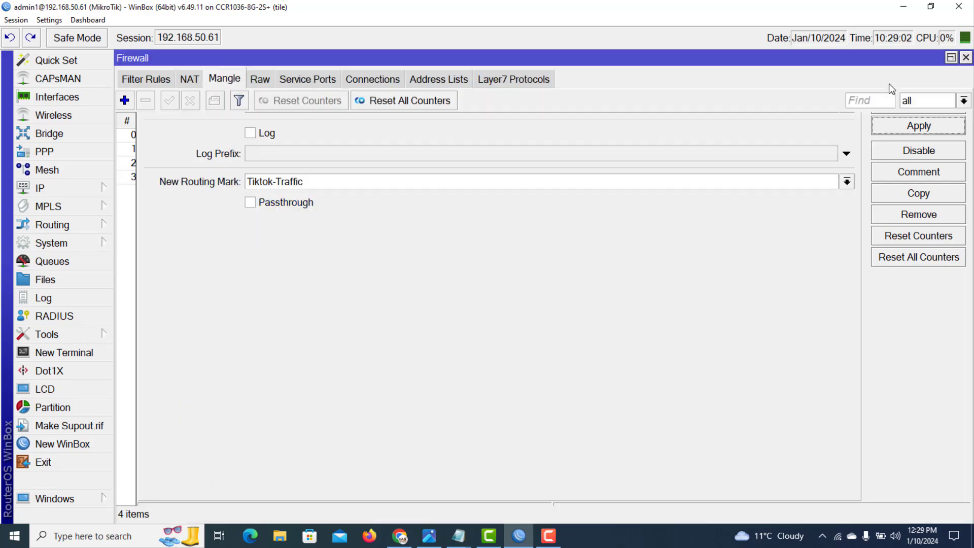
click(889, 84)
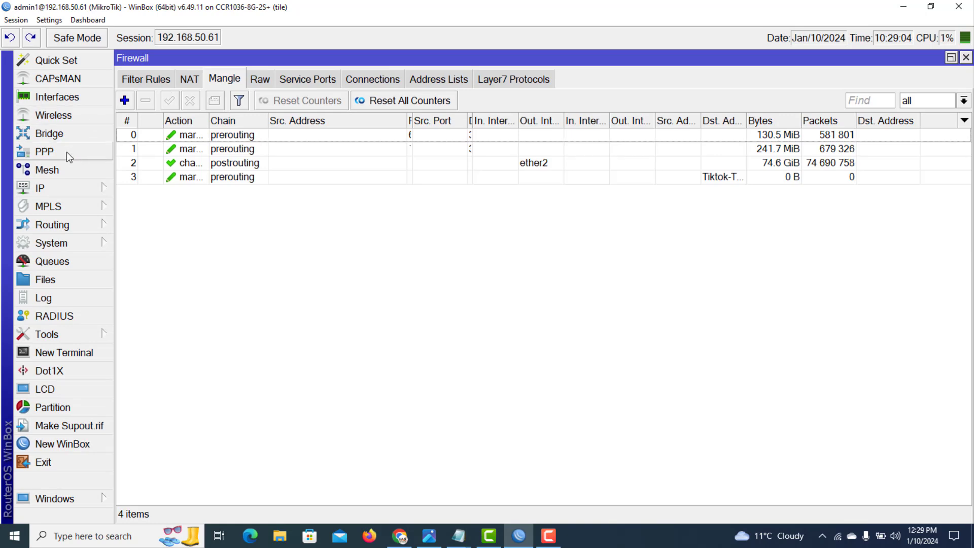
Step: Inspect the general settings and traffic of the VOICING-CALLING L2TP client among the PPP interfaces
click(66, 151)
double_click(290, 251)
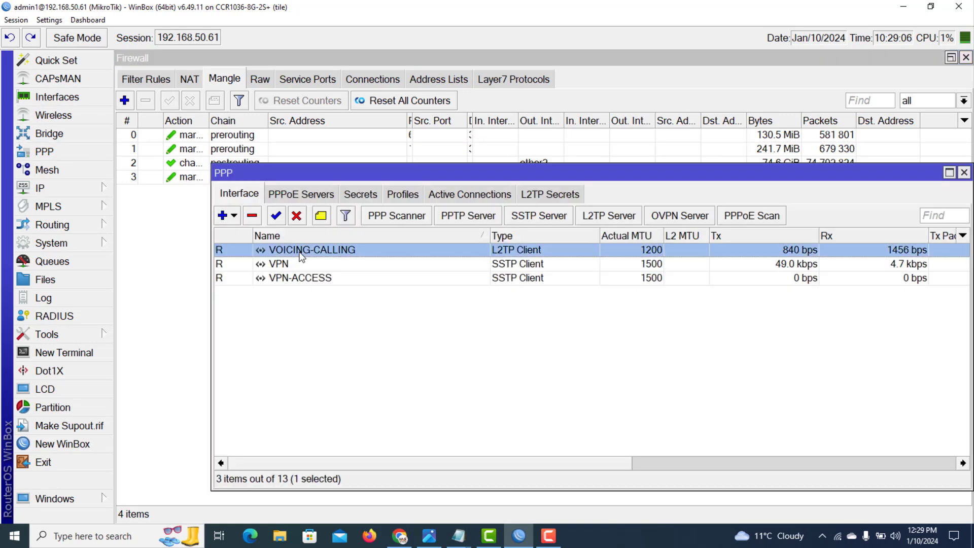
click(209, 83)
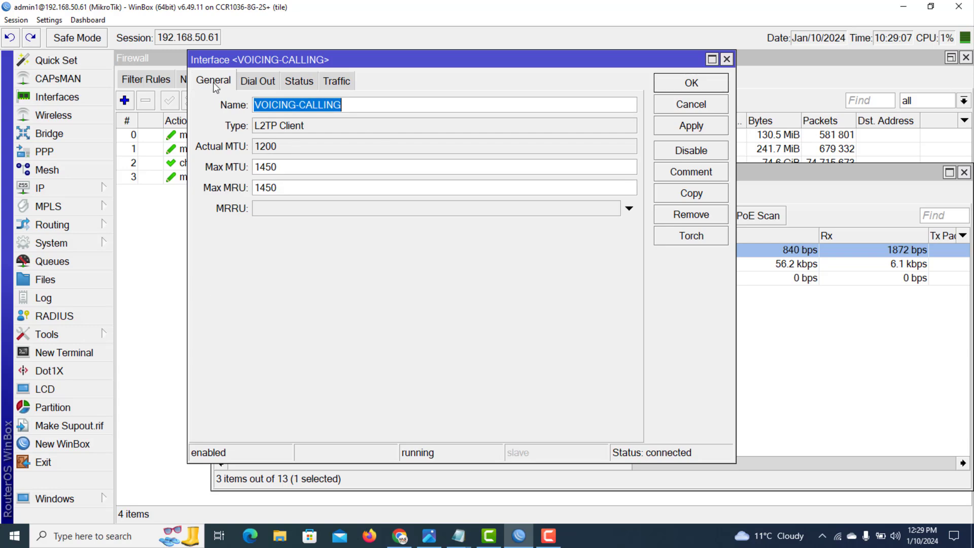
click(659, 106)
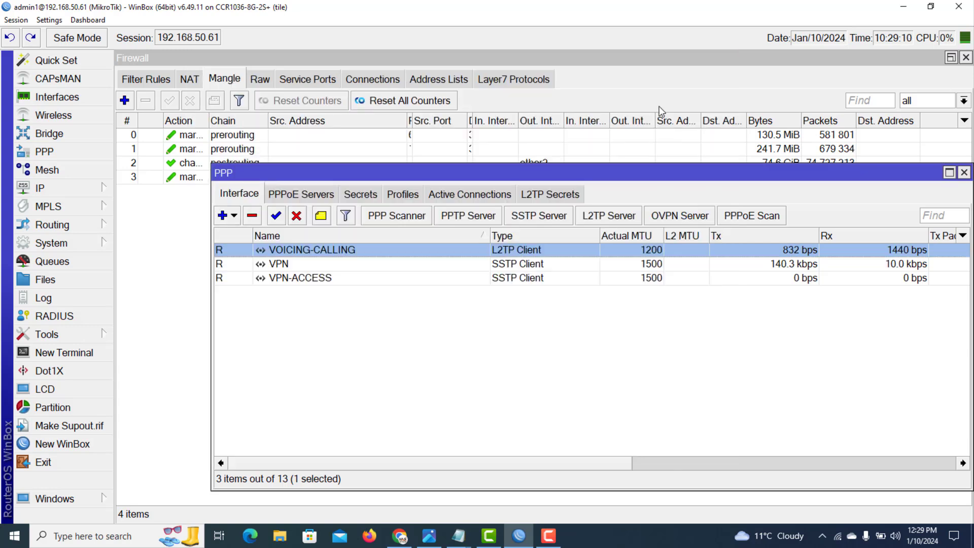
drag(412, 175, 365, 130)
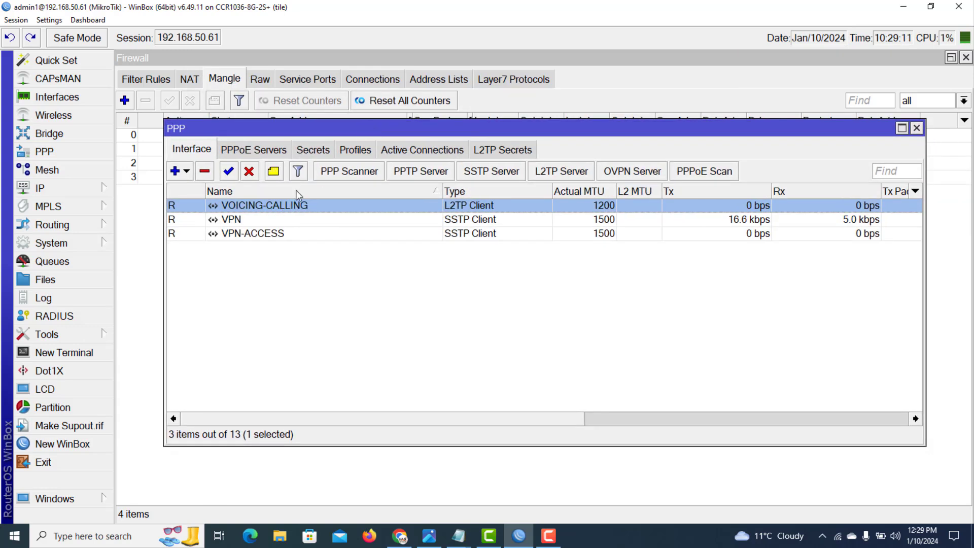
double_click(267, 206)
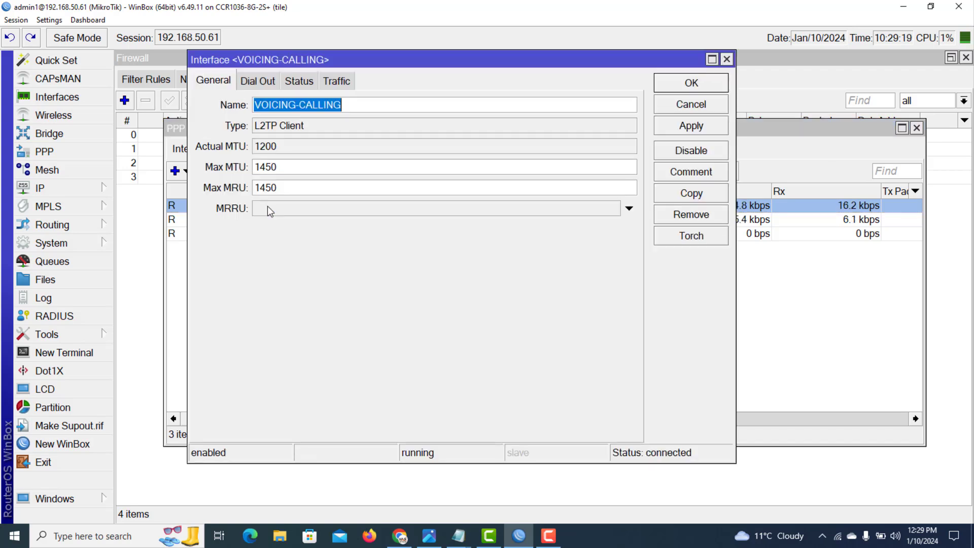
click(332, 83)
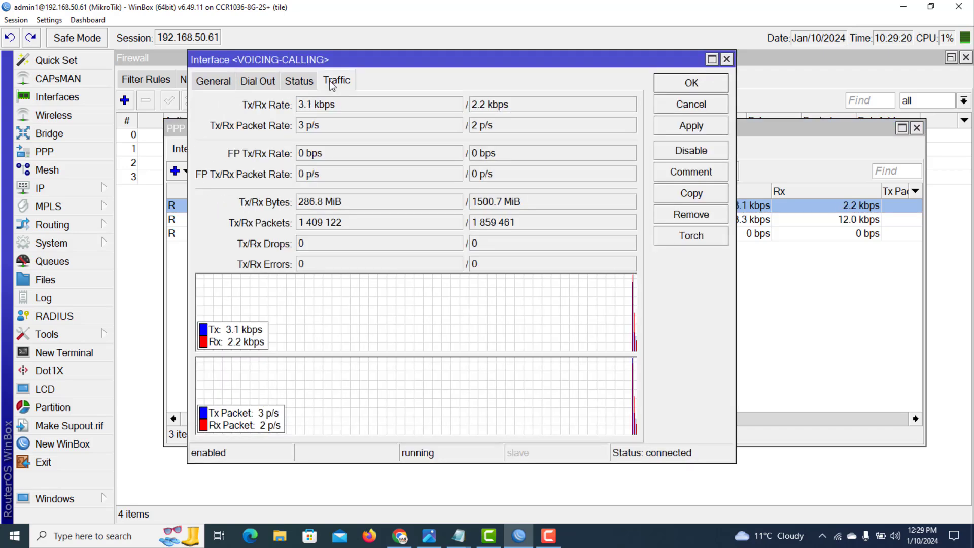
click(672, 90)
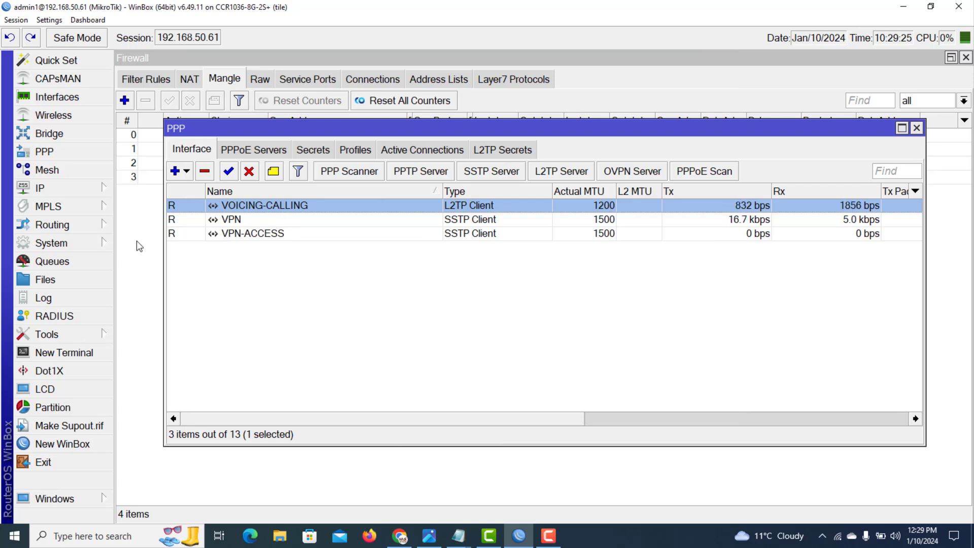
Step: Start a new route in the IP route list for destination 0.0.0.0/0 with VOICING-CALLING as its gateway
click(64, 190)
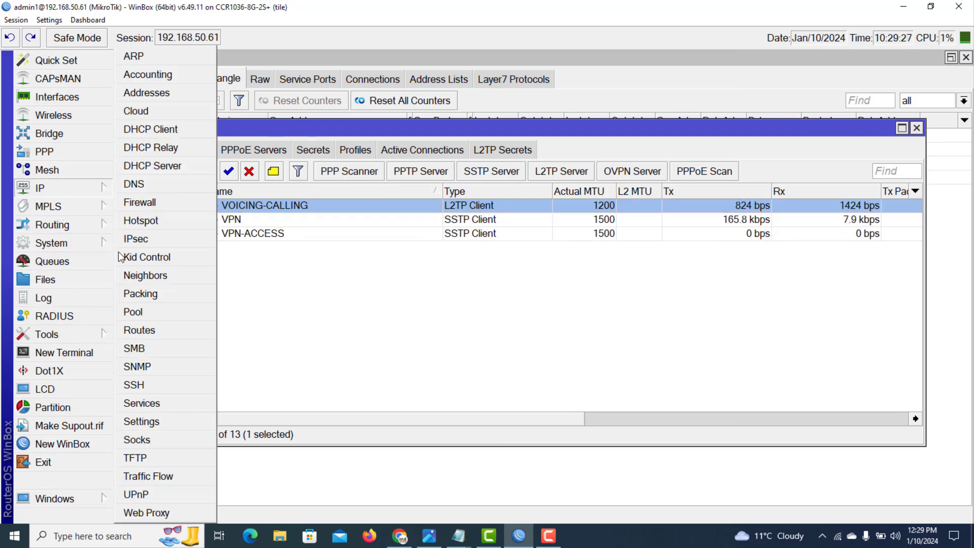
click(147, 330)
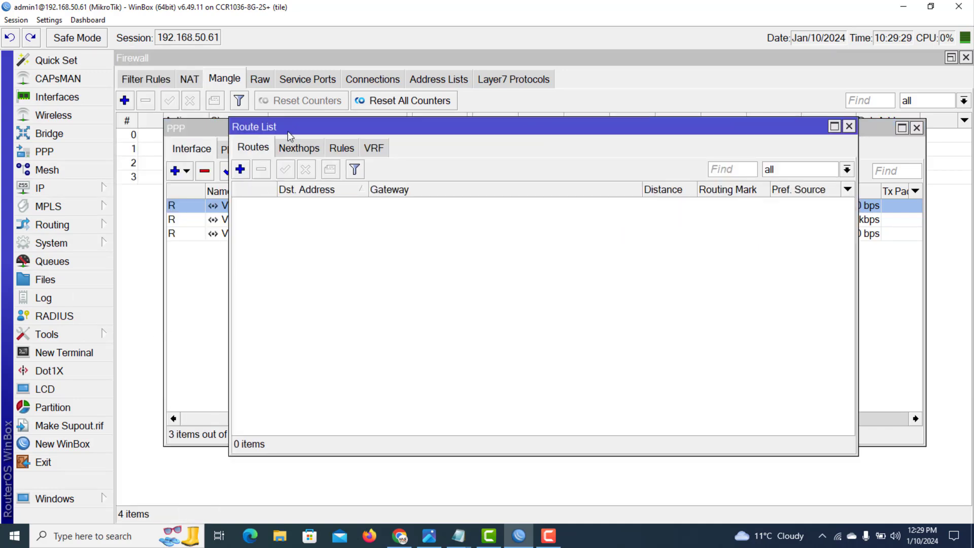
drag(286, 131, 426, 124)
click(381, 163)
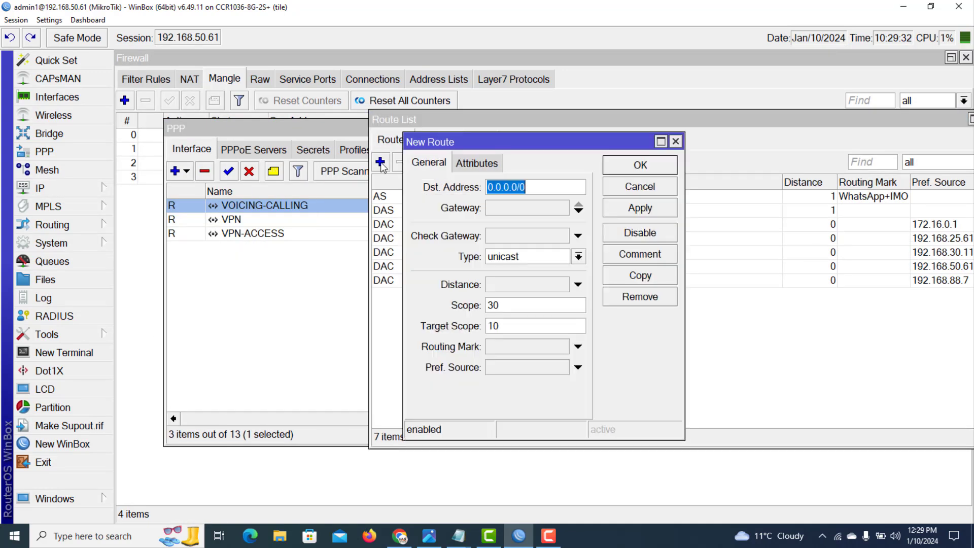
click(537, 208)
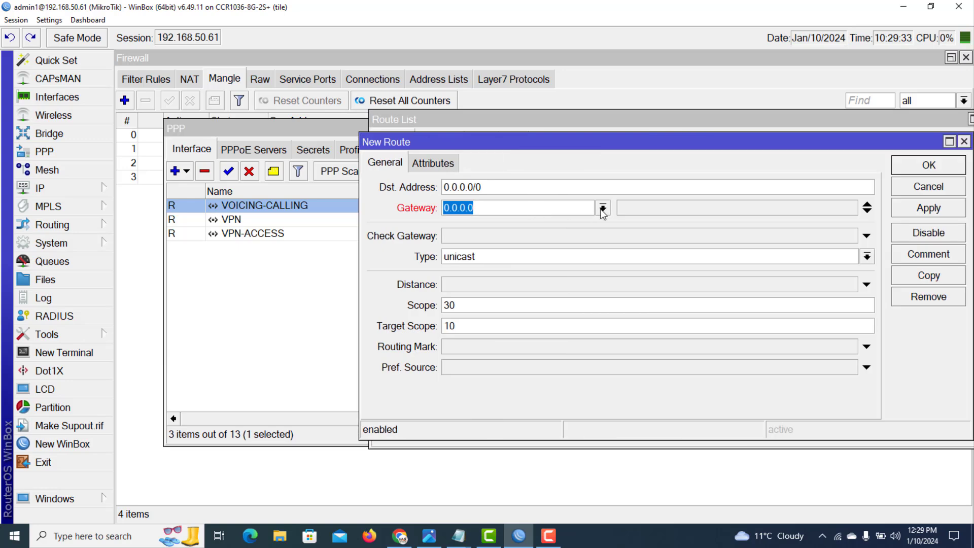
click(603, 208)
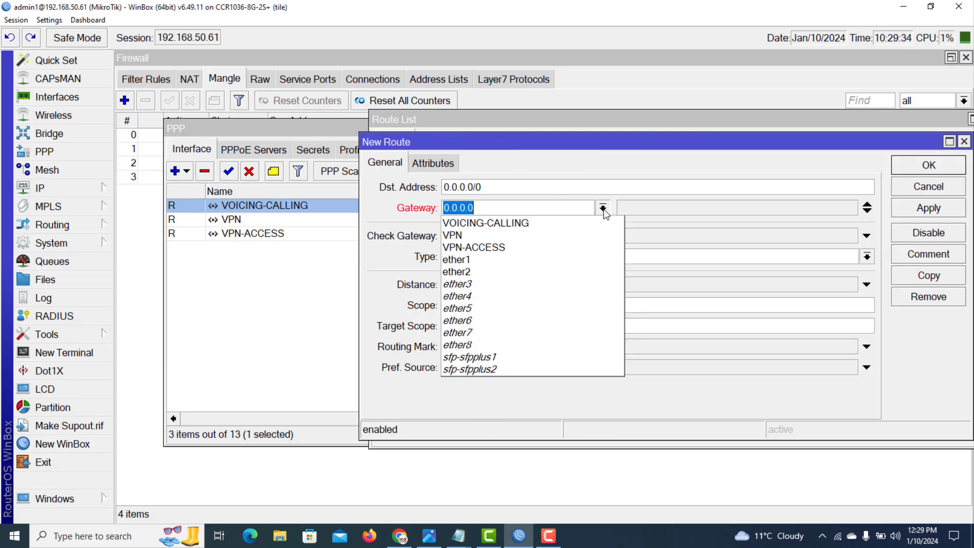
click(526, 225)
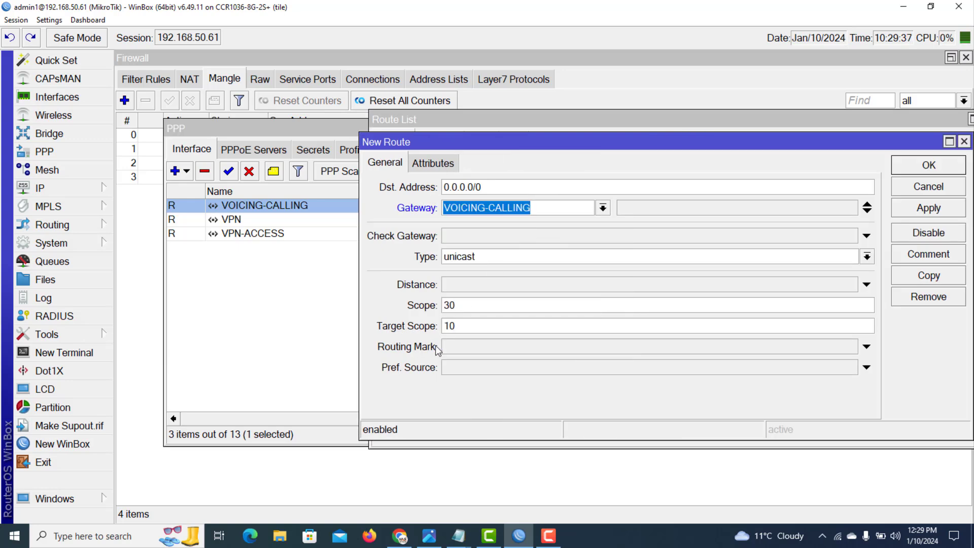
Step: Assign the Tiktok-Traffic routing mark to the new default route, save it and close the route list
click(476, 350)
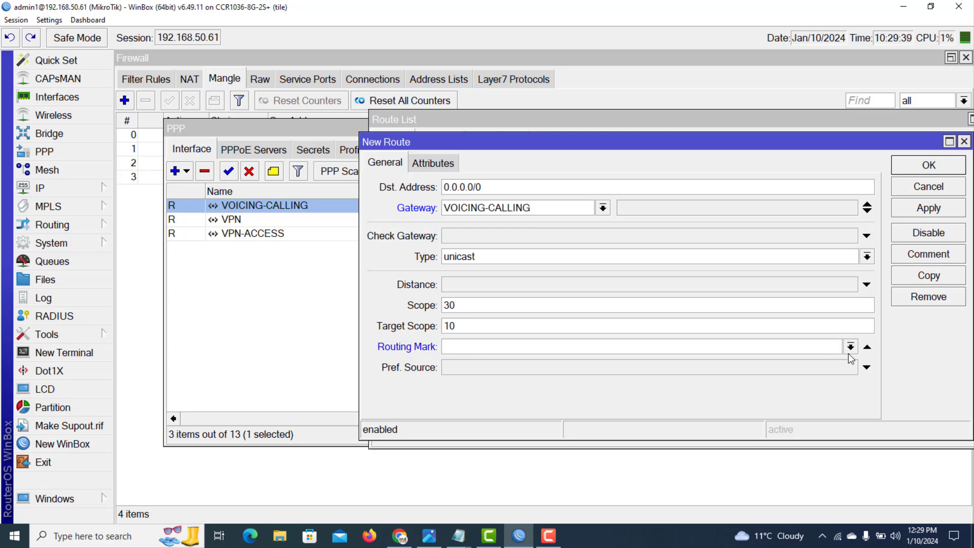
click(851, 349)
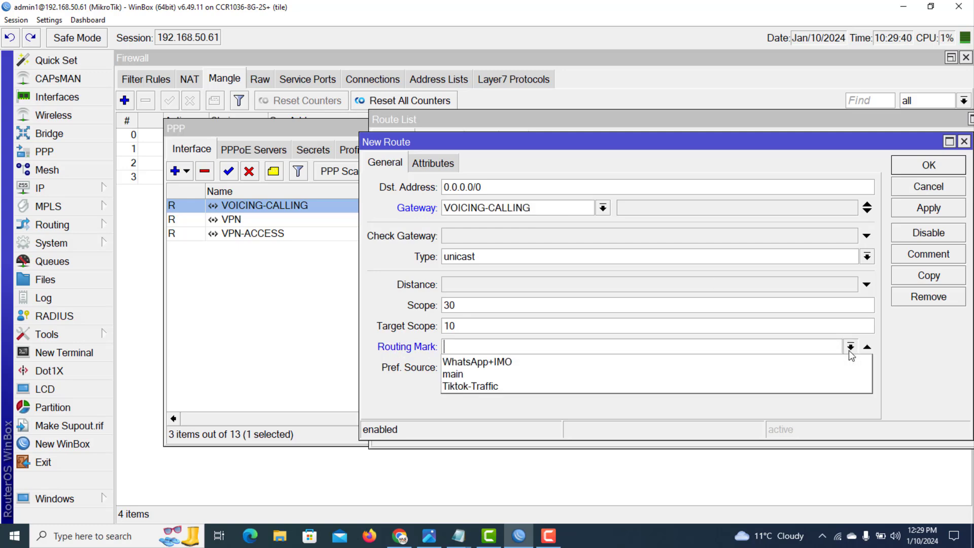
click(498, 386)
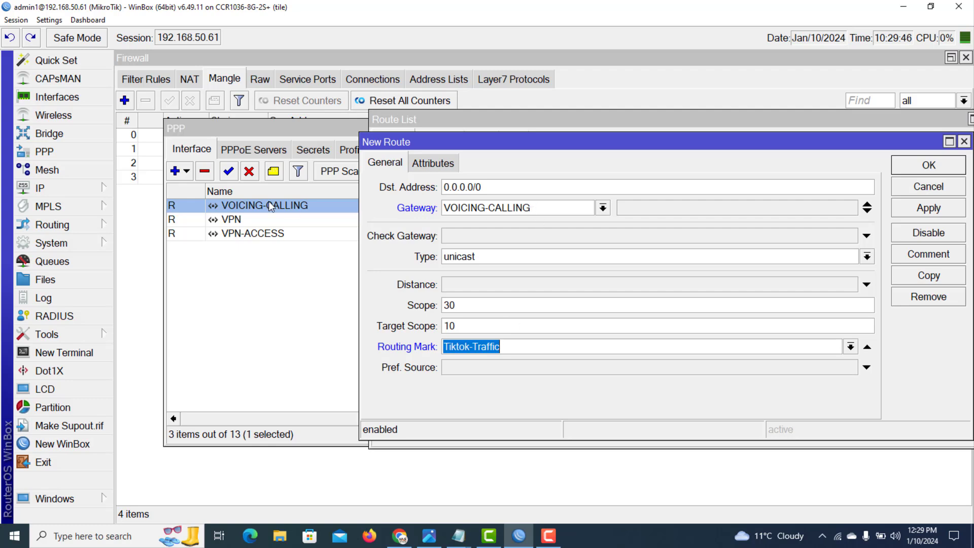
click(926, 217)
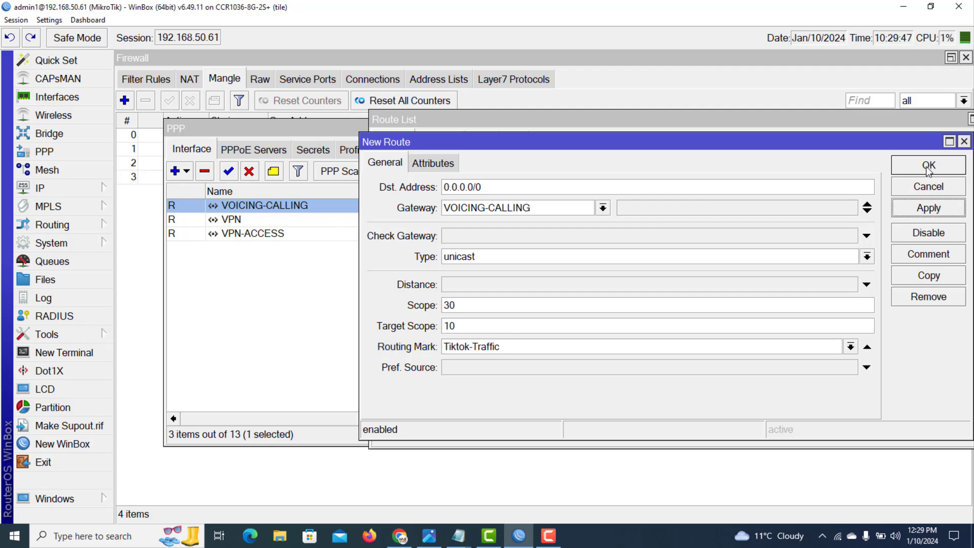
click(928, 166)
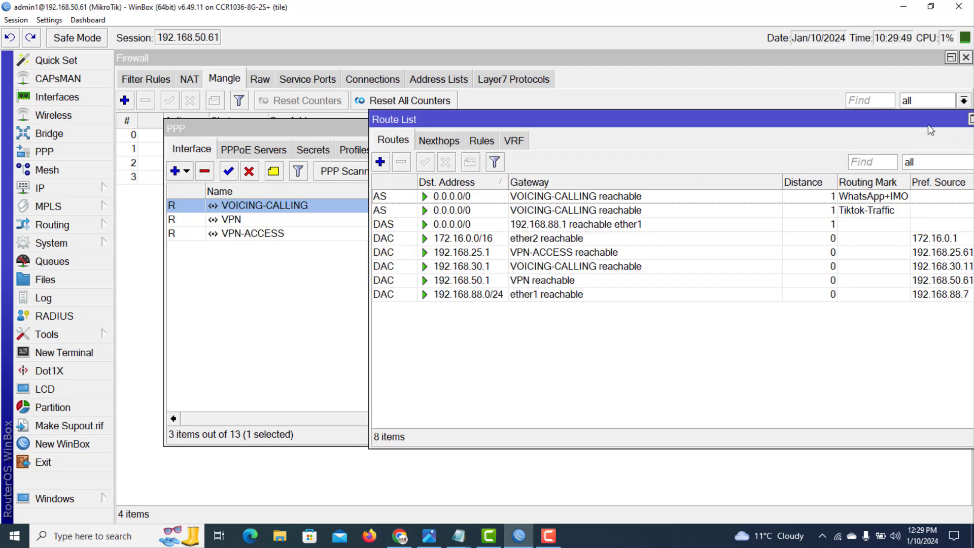
drag(892, 116, 792, 137)
click(889, 140)
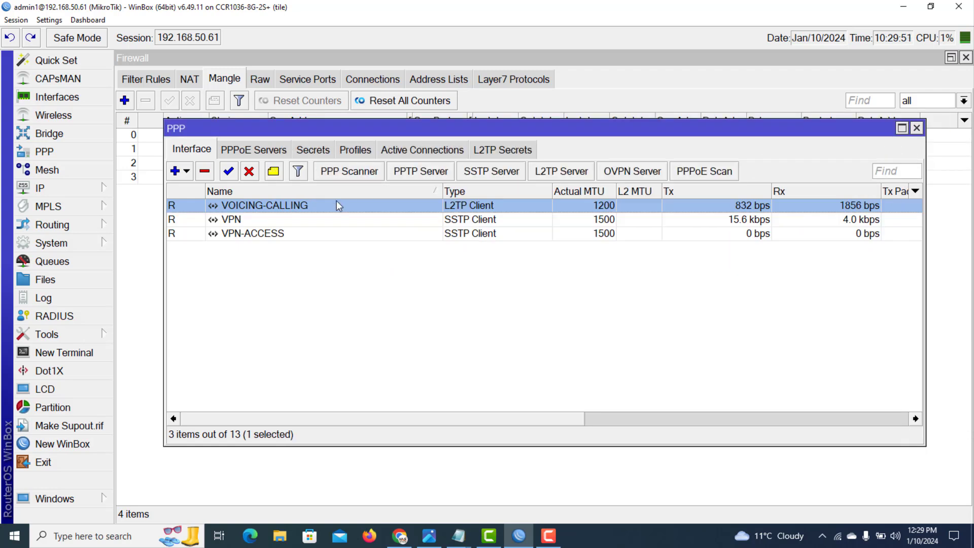
double_click(253, 206)
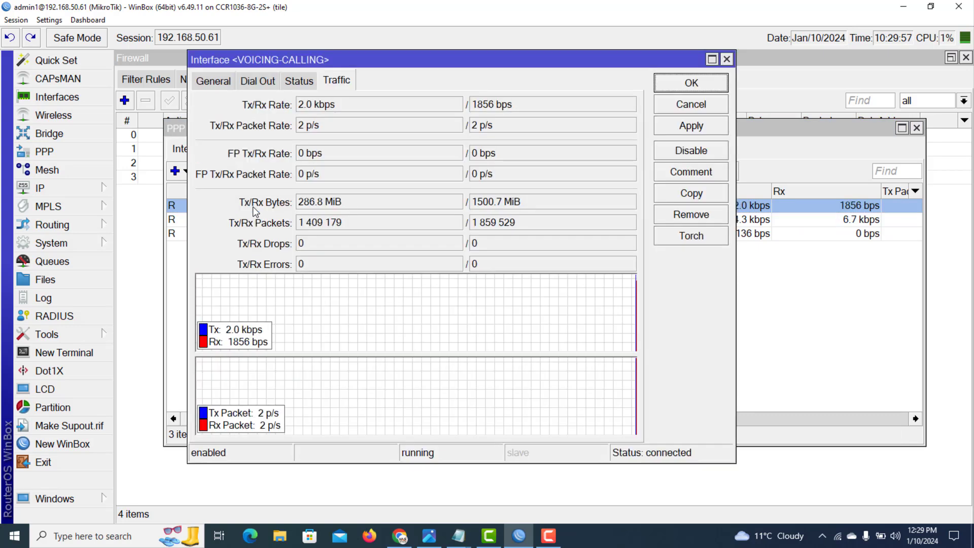
click(205, 83)
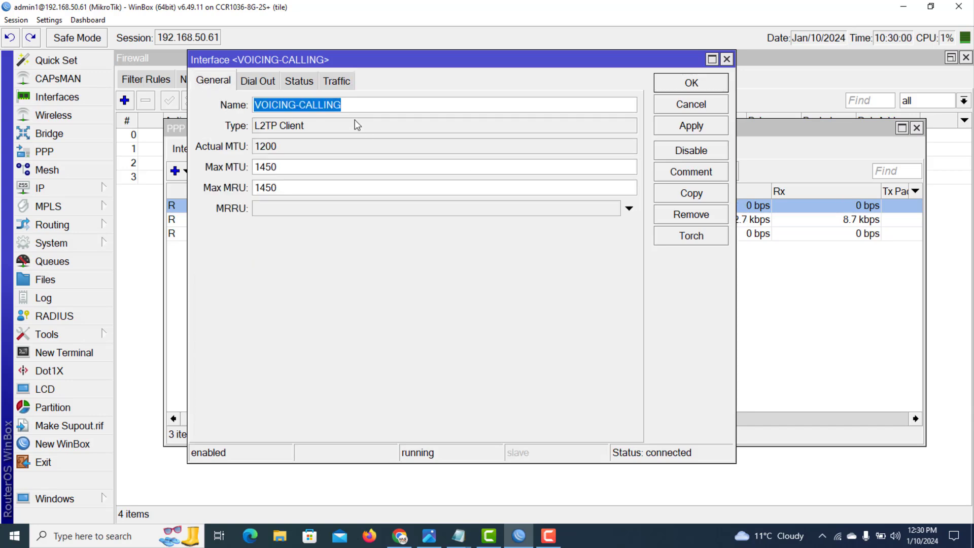
text(vp)
key(BackSpace)
key(BackSpace)
text(VPN)
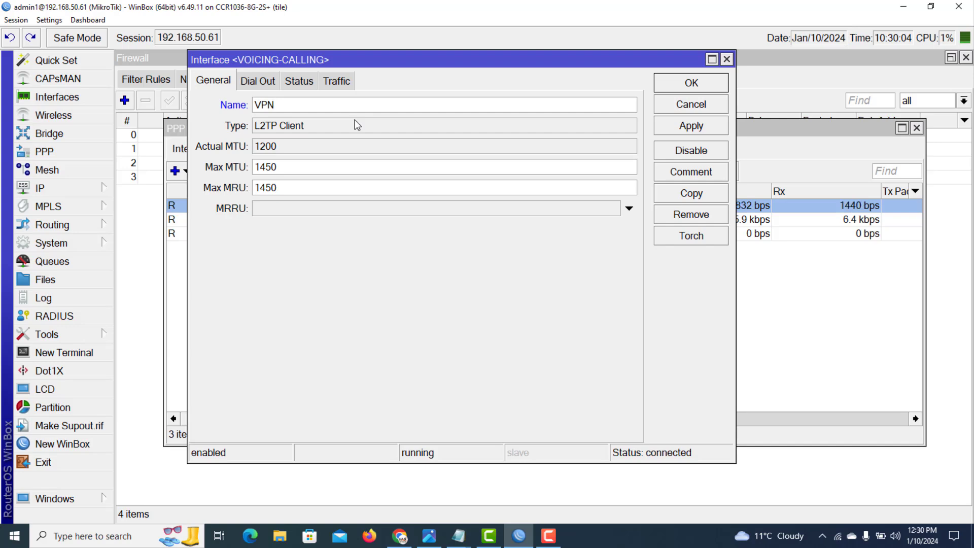
text(-TRAFFIC)
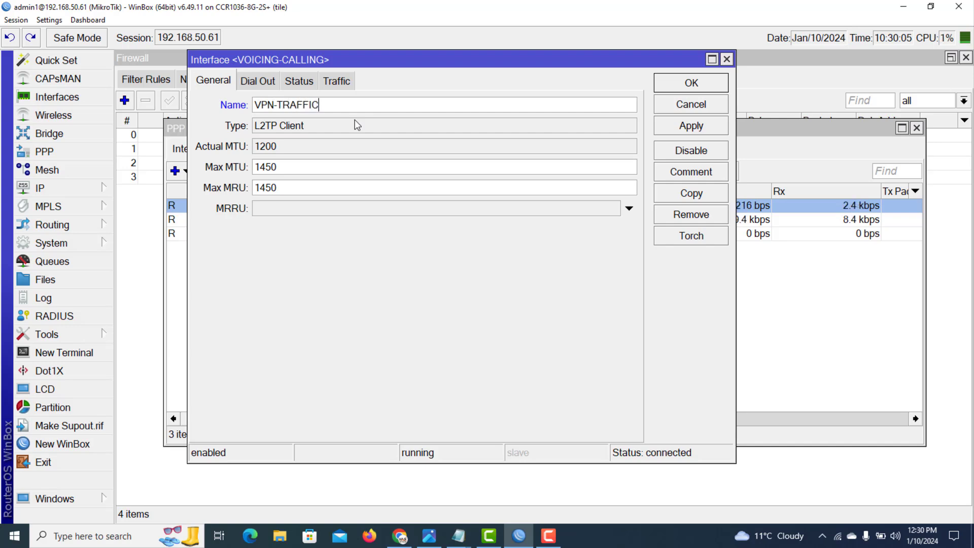
drag(336, 105, 219, 112)
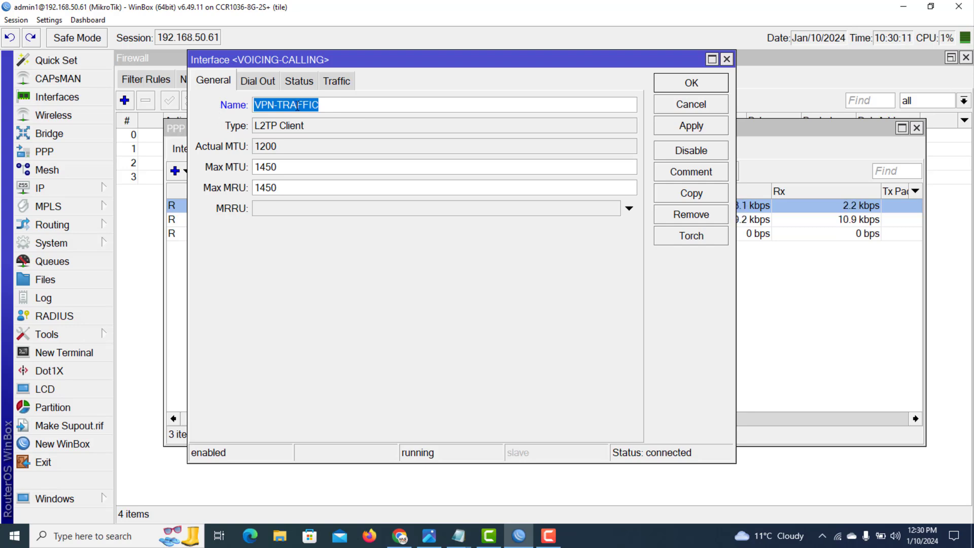
click(665, 107)
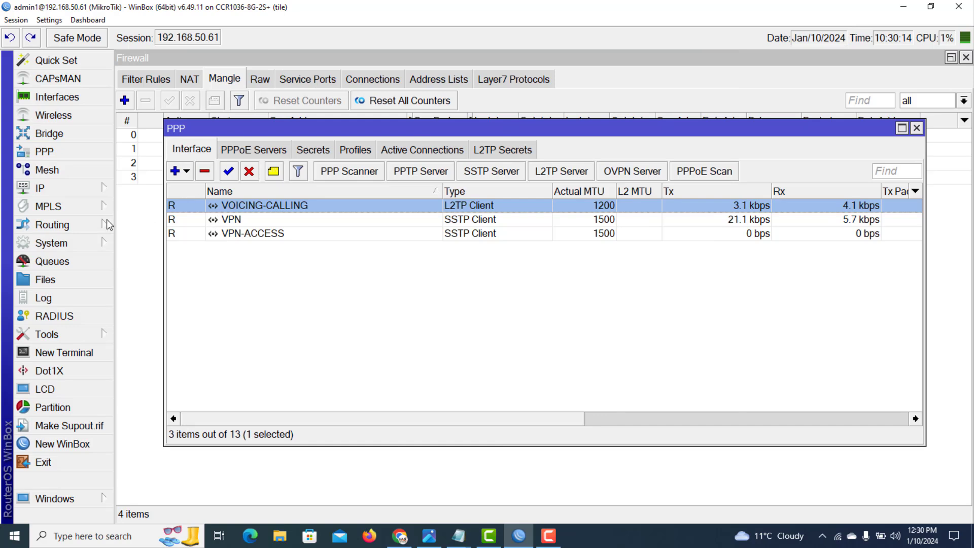
Step: Review the gateway and routing mark choices of the WhatsApp+IMO default route without saving, and close the route and PPP windows
click(51, 187)
click(148, 329)
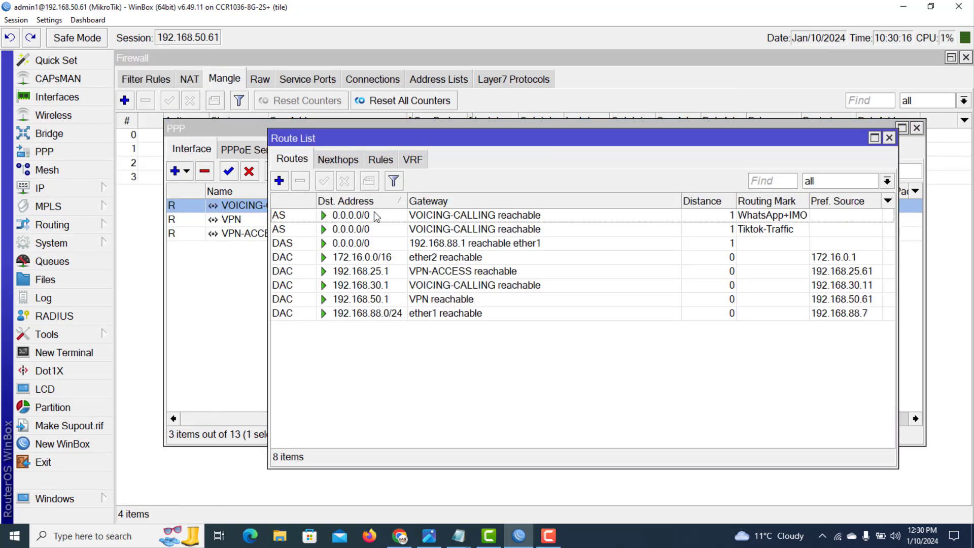
double_click(417, 220)
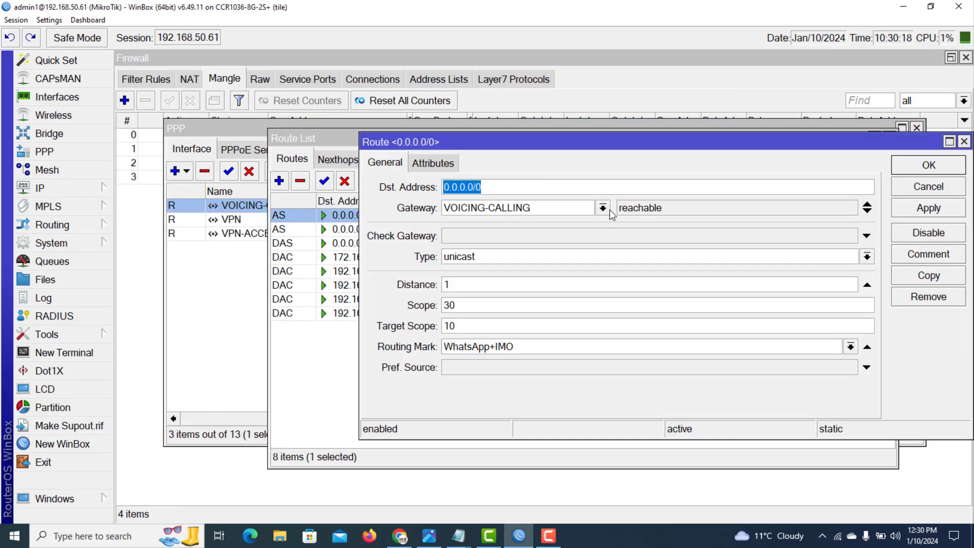
click(603, 208)
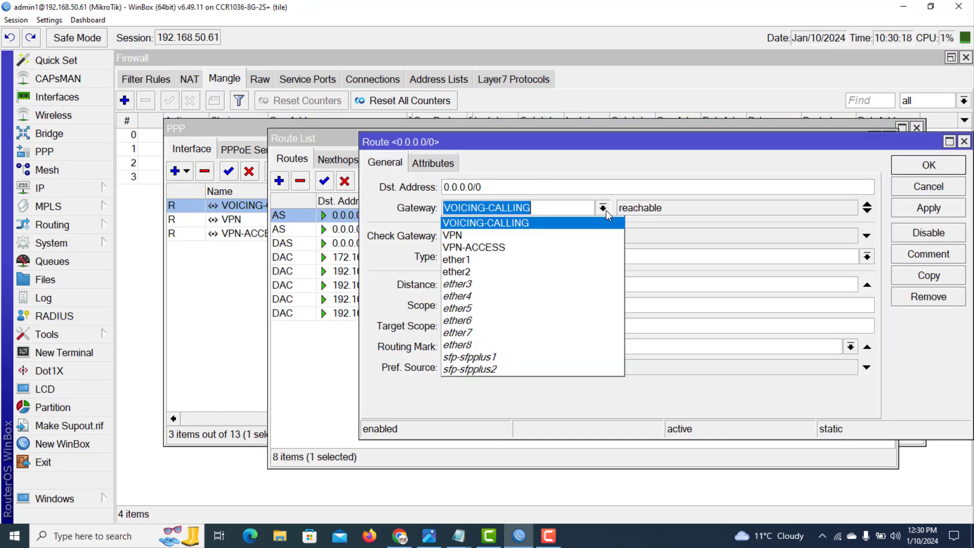
click(540, 224)
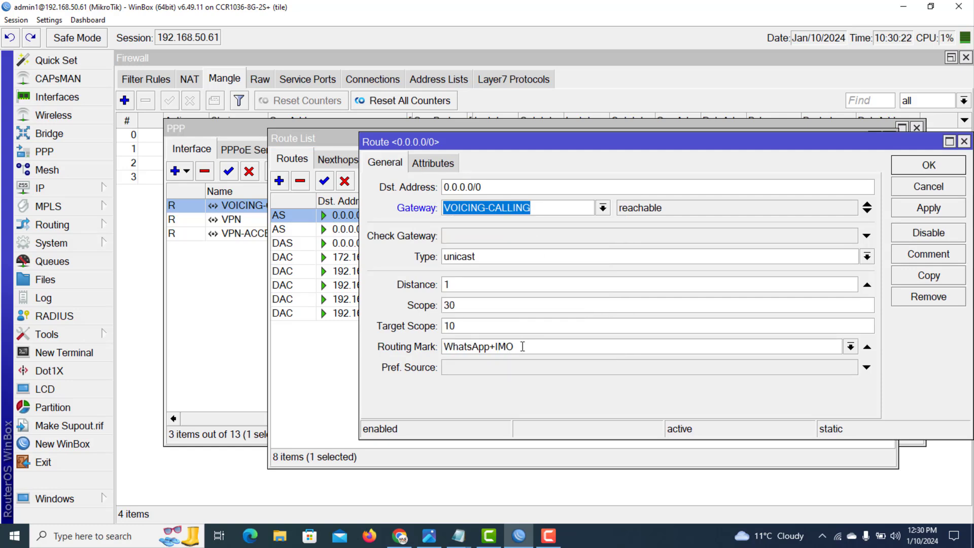
click(851, 346)
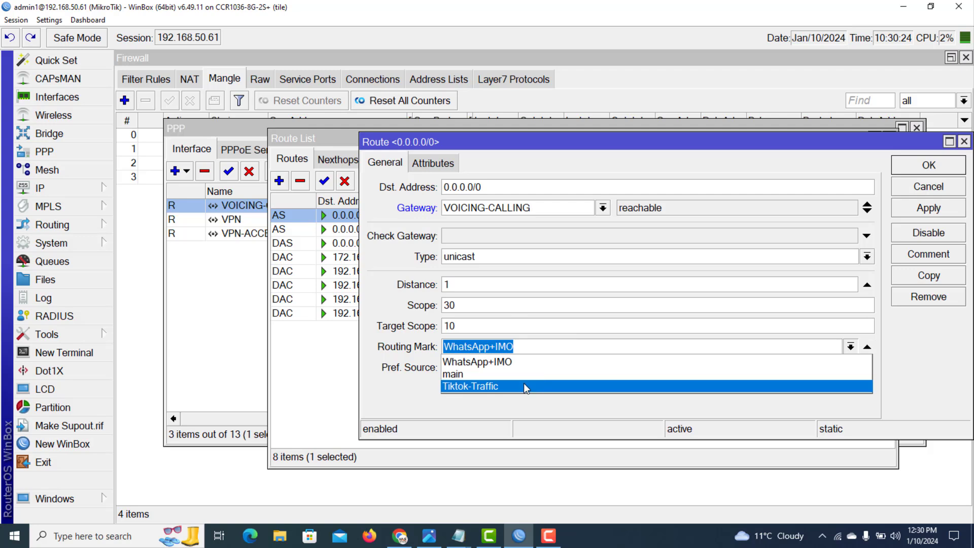
click(903, 189)
click(901, 187)
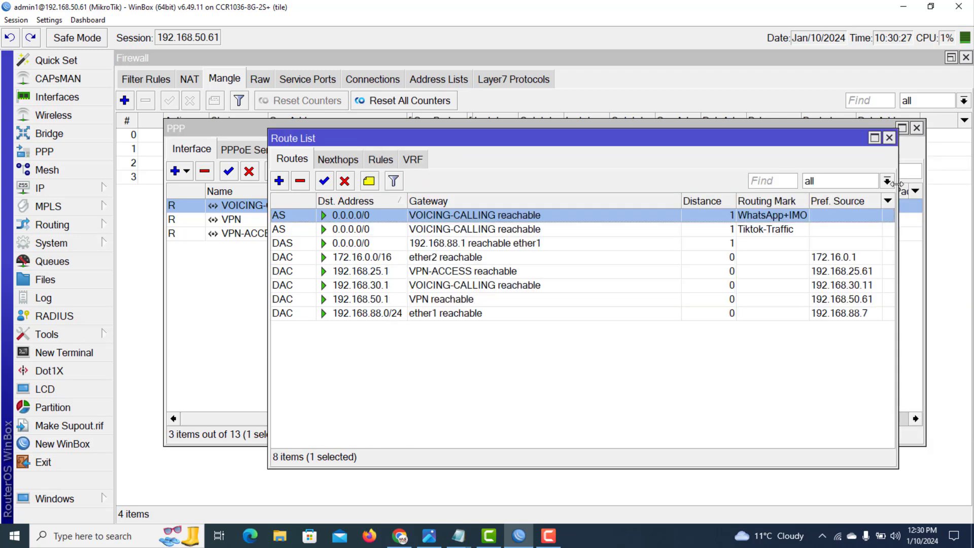
click(888, 135)
click(917, 128)
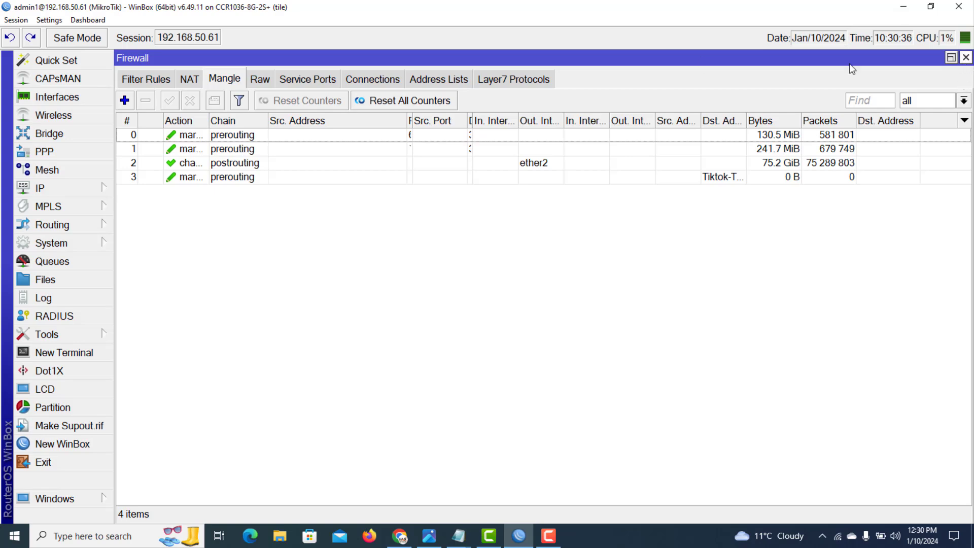
Step: Look over the VOICING-CALLING, VPN and VPN-ACCESS clients in the PPP interface list and close it
click(60, 152)
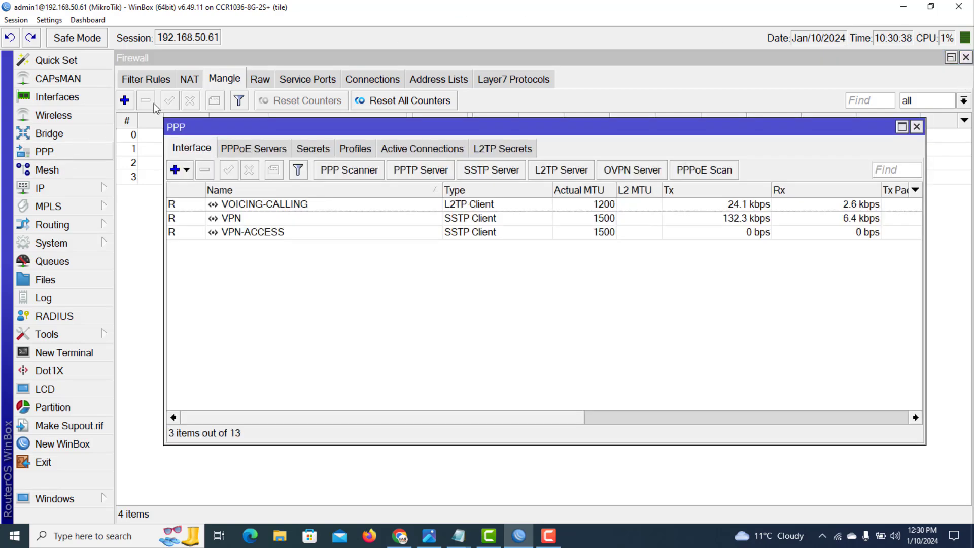
click(250, 205)
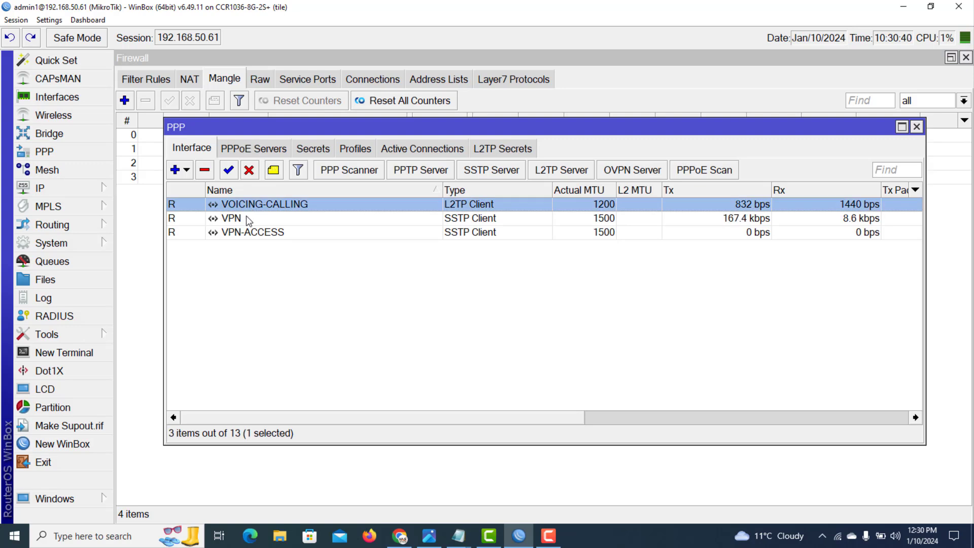
click(246, 233)
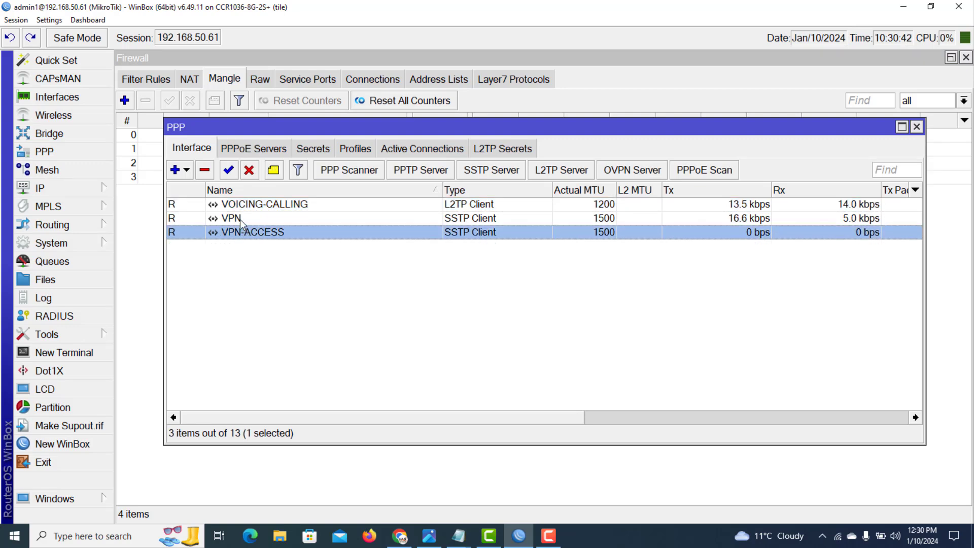
click(239, 219)
key(shift+Down)
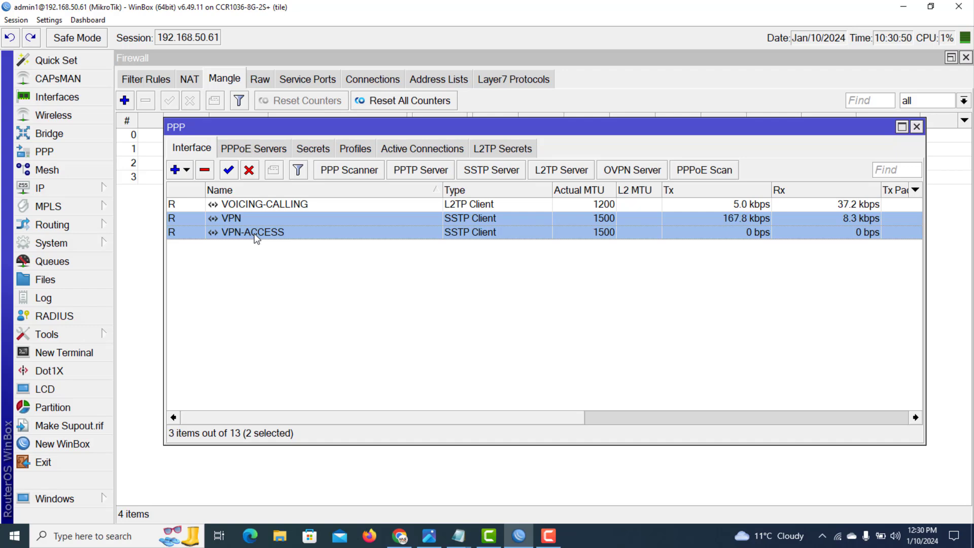
click(917, 128)
Step: Switch to the Photos app to view the image 2= Tiktok.jpg, and return to WinBox
mouse_move(492, 542)
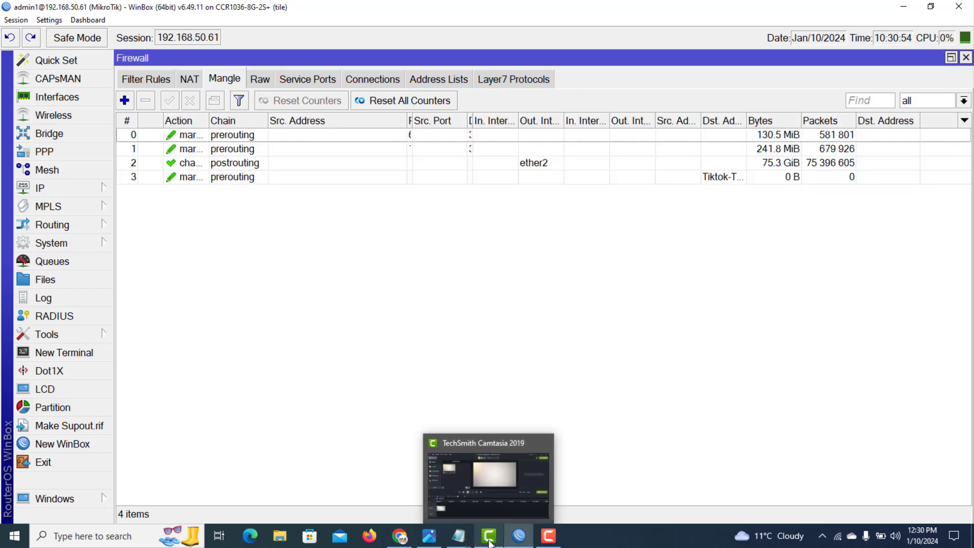
click(428, 538)
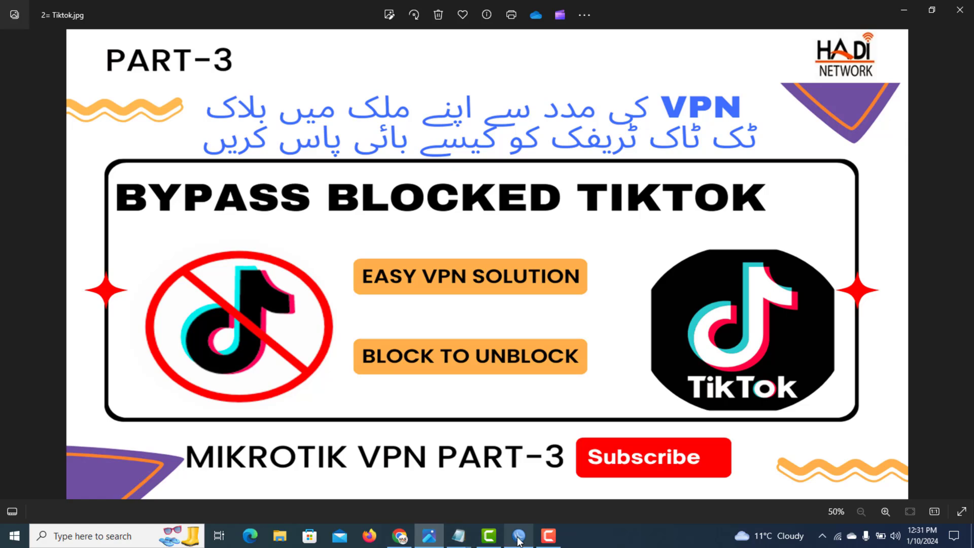
mouse_move(518, 537)
click(511, 507)
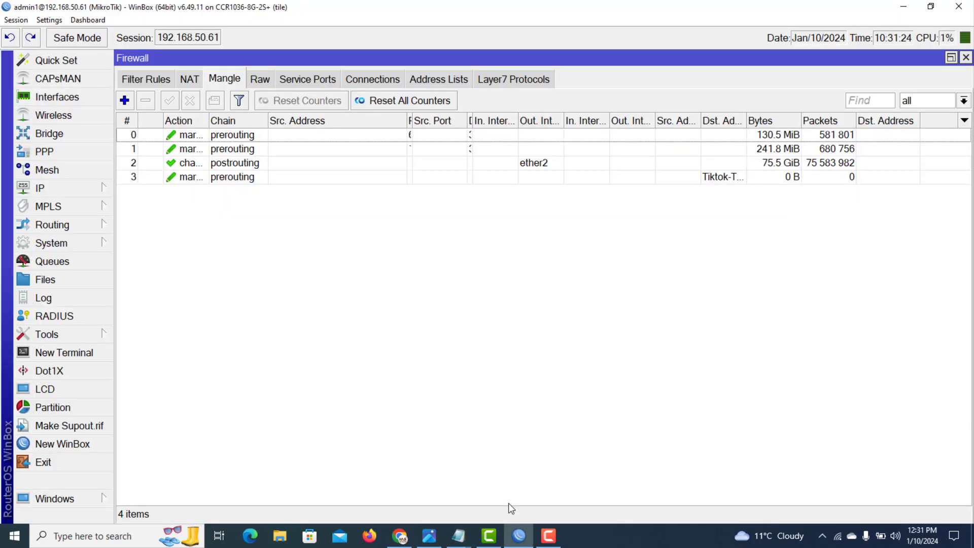
Step: Switch to Notepad to review the firewall raw rules in tiktok_Raw_Rules, and return to WinBox
mouse_move(466, 539)
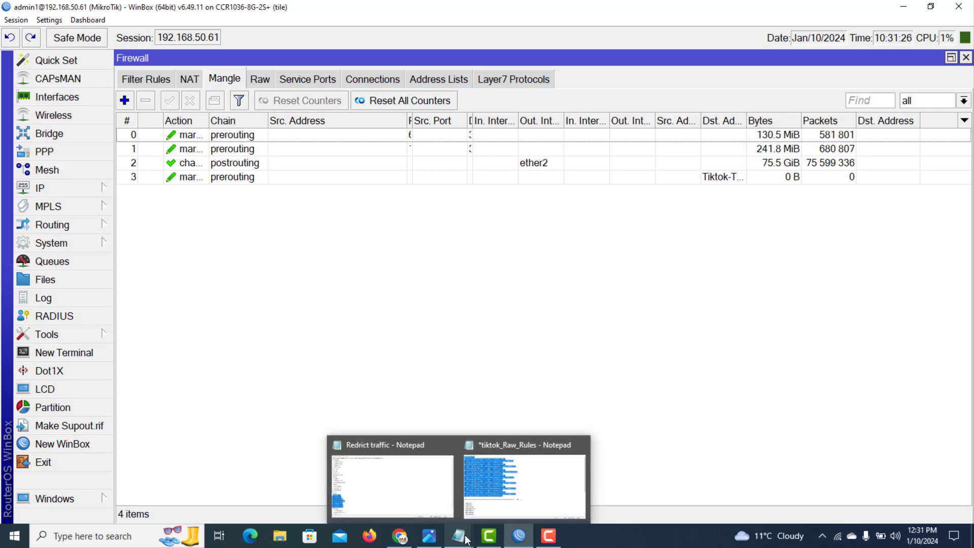
click(502, 492)
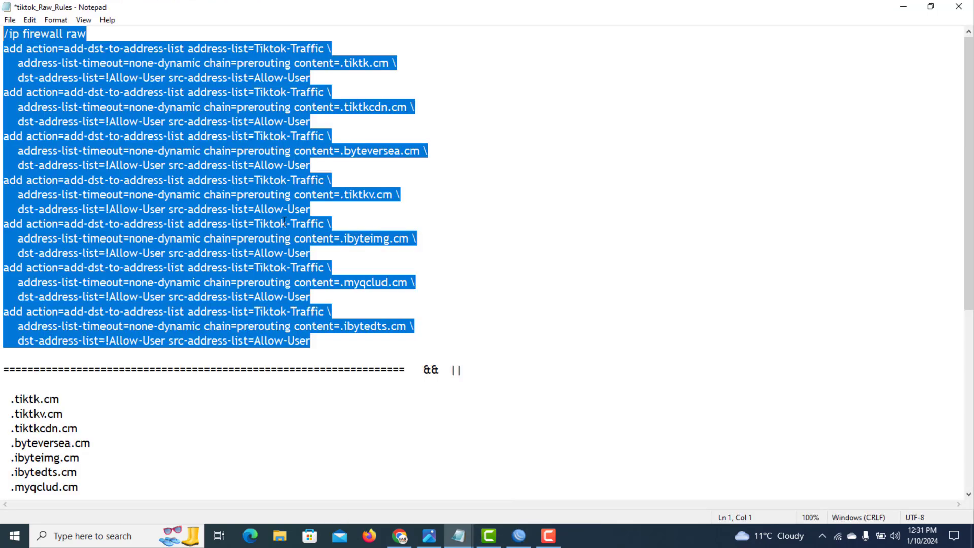
click(473, 198)
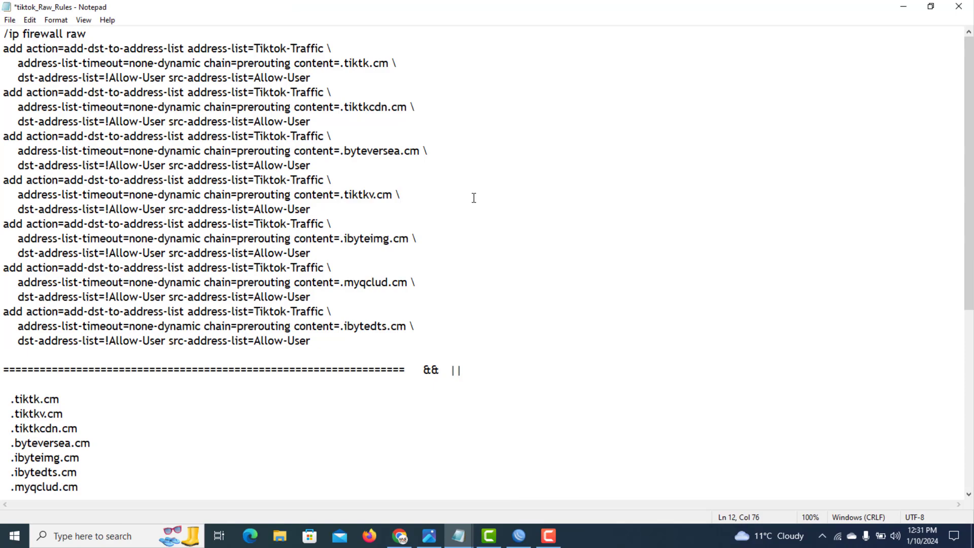
click(904, 7)
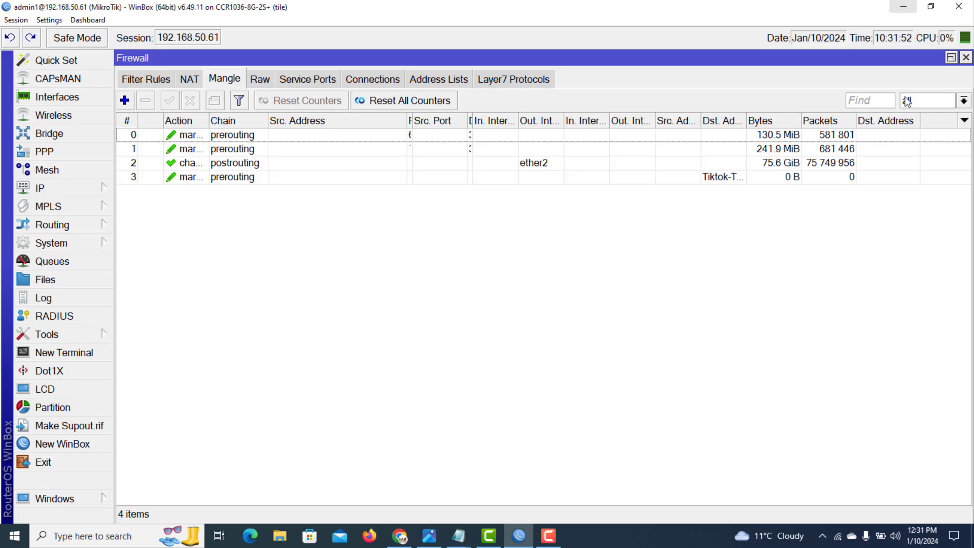
click(548, 535)
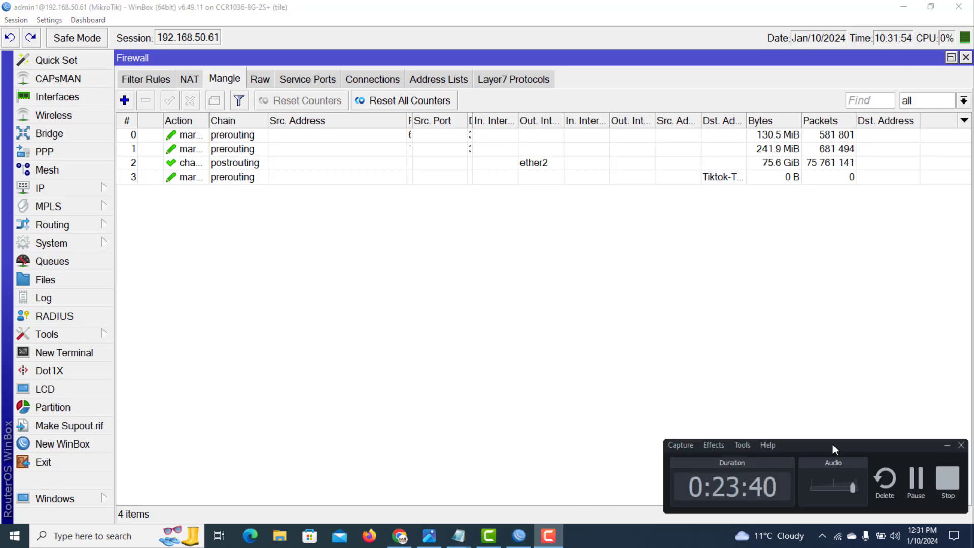